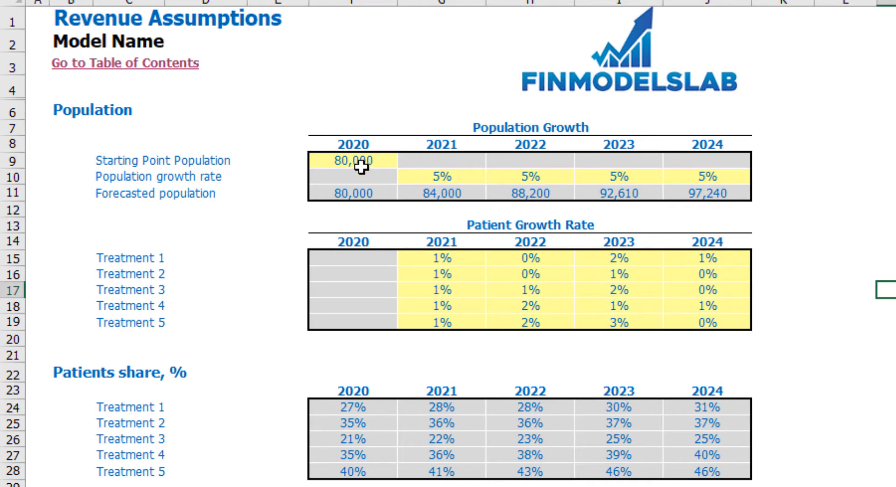
Set the 2020 starting point population to 100,000.
click(363, 163)
text(100,000)
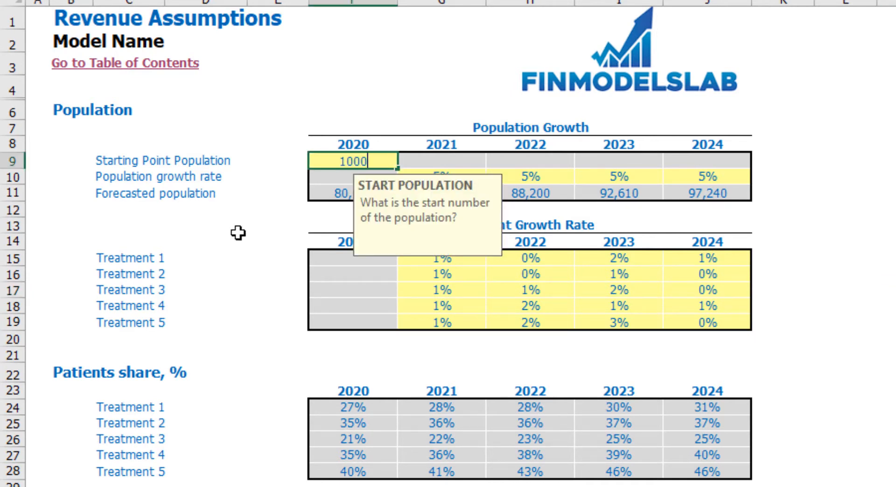
key(Return)
click(886, 209)
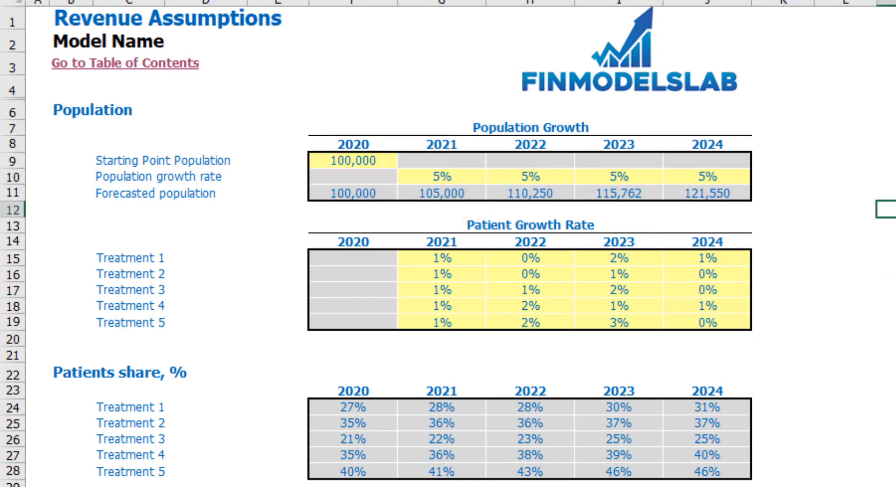
Set the population growth rate to 10% for 2021 and copy it across 2022 to 2024.
click(454, 180)
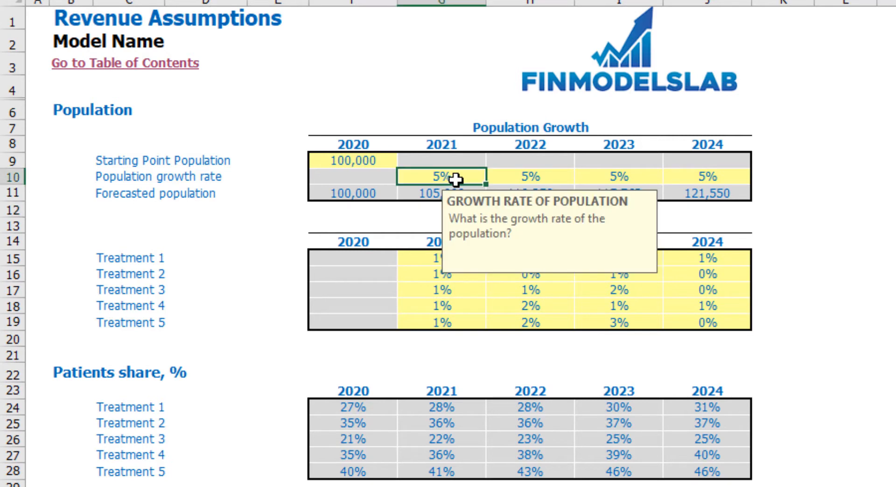
text(10)
key(Return)
key(Up)
key(ctrl+c)
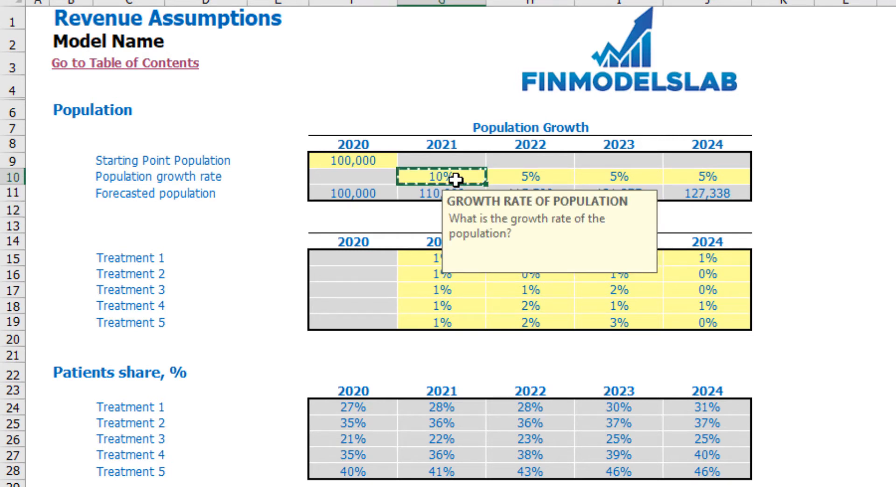
key(Right)
key(shift+Right)
key(shift+Right)
key(ctrl+v)
key(Down)
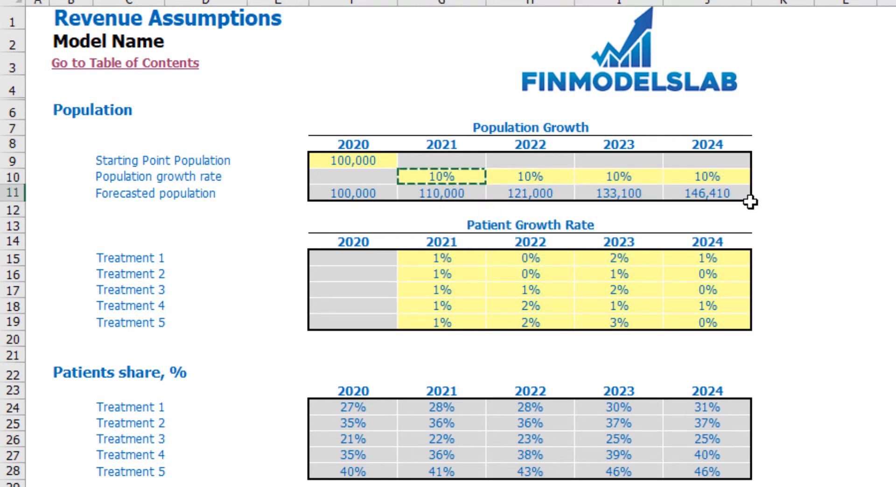
click(723, 196)
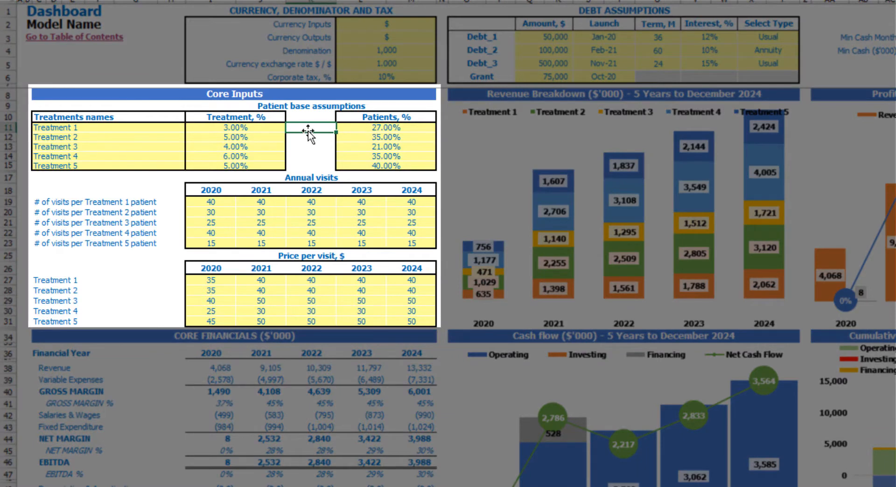
Rename the first treatment in the Dashboard's core inputs to Treatment A.
click(97, 128)
drag(96, 128, 97, 164)
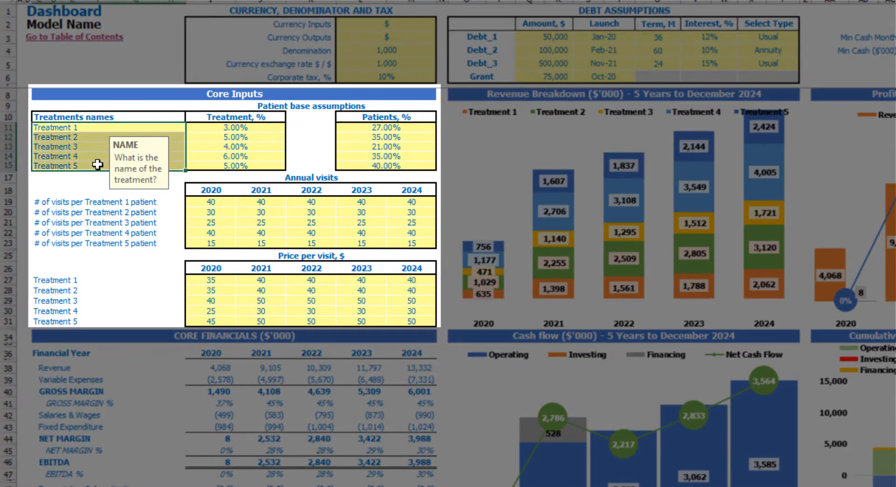
click(84, 126)
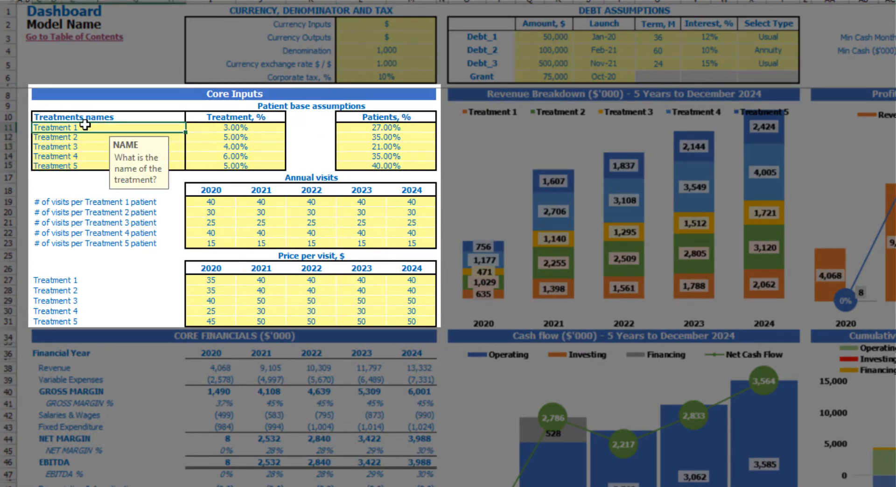
text(Trea)
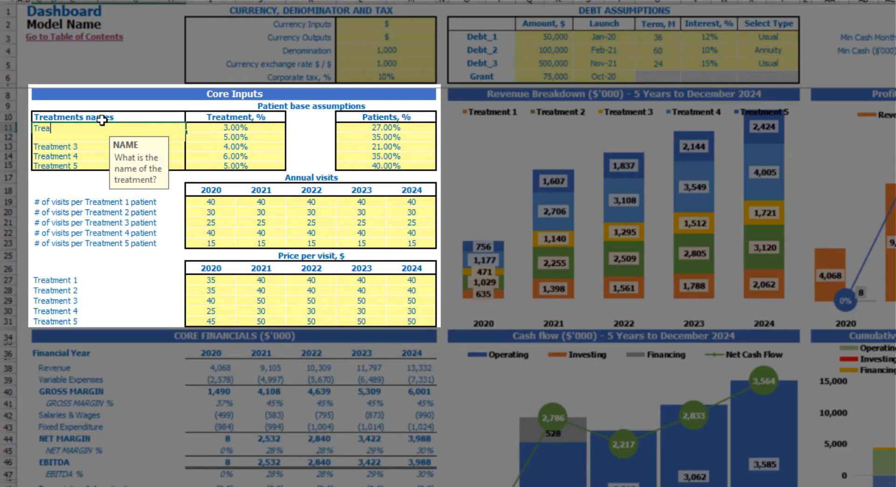
text(tment A)
key(Return)
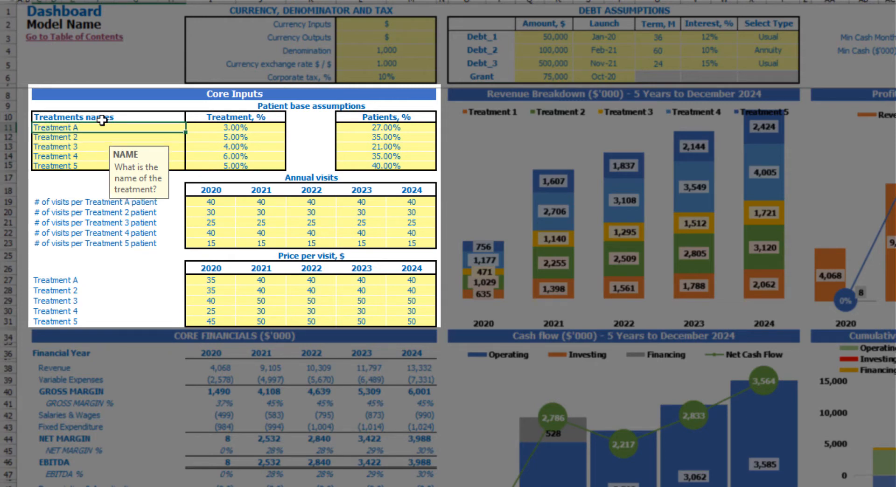
Copy the first treatment name into the row below and change it to Treatment B.
key(Up)
key(ctrl+c)
key(Down)
key(ctrl+v)
key(Escape)
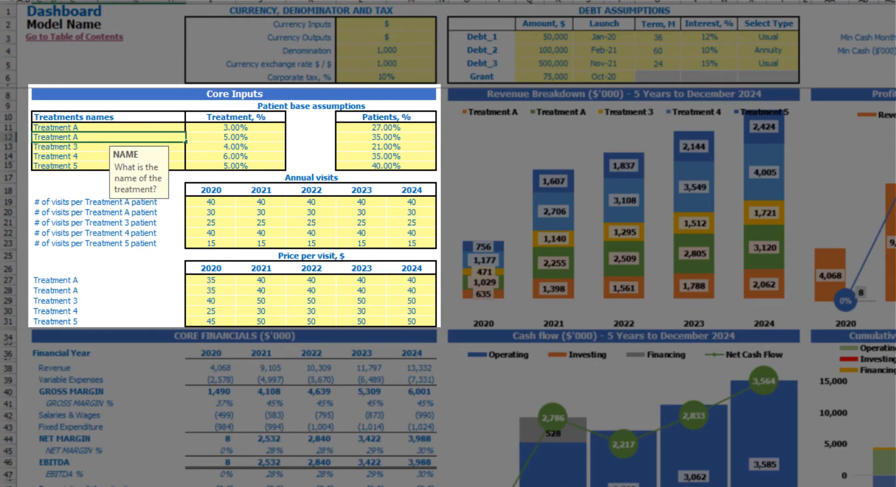
text(B)
key(Return)
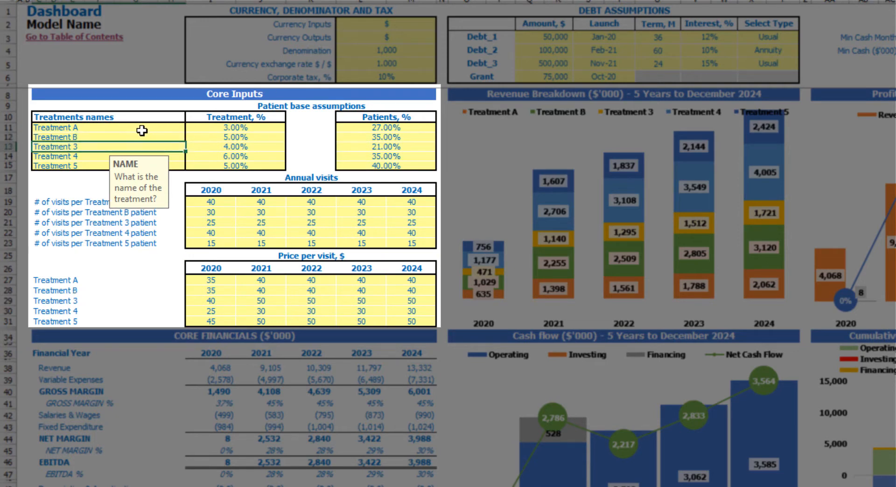
Review the treatment and patients percentage inputs and the annual visits table in the core inputs.
click(207, 125)
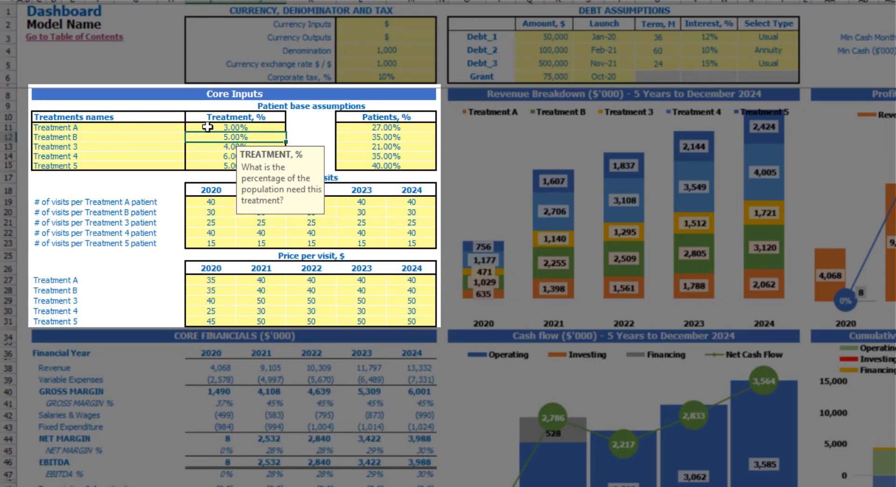
click(172, 105)
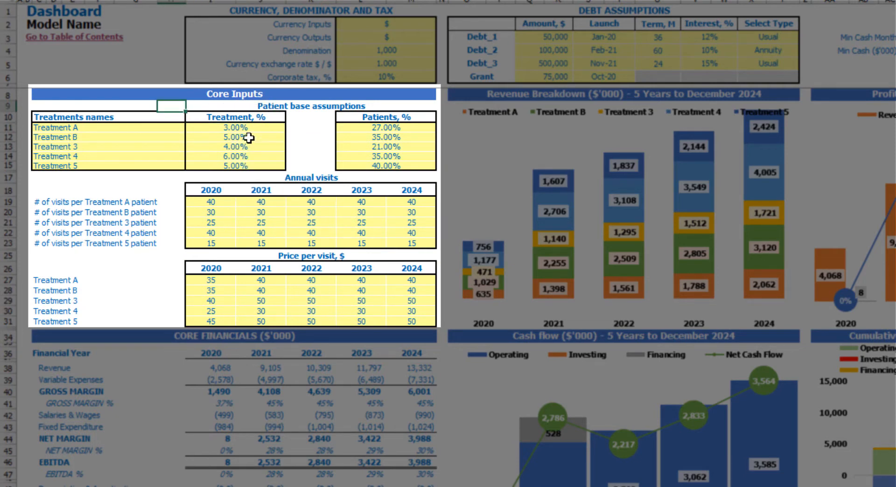
click(380, 126)
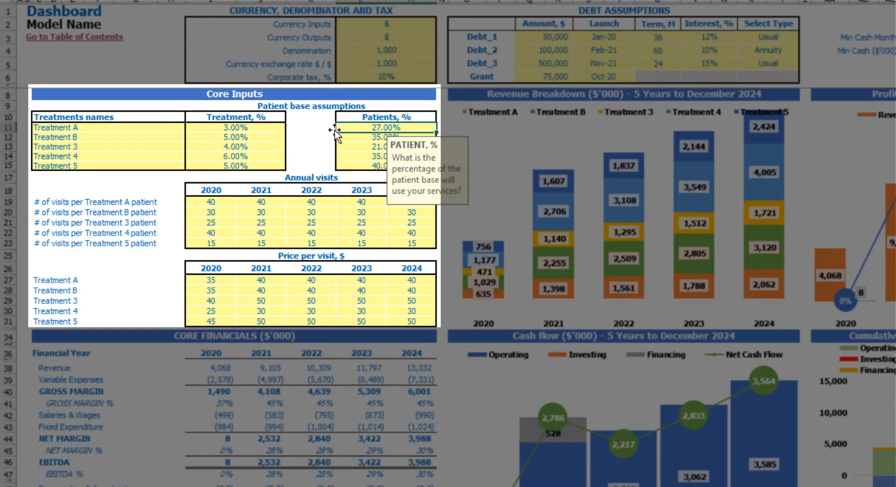
click(300, 119)
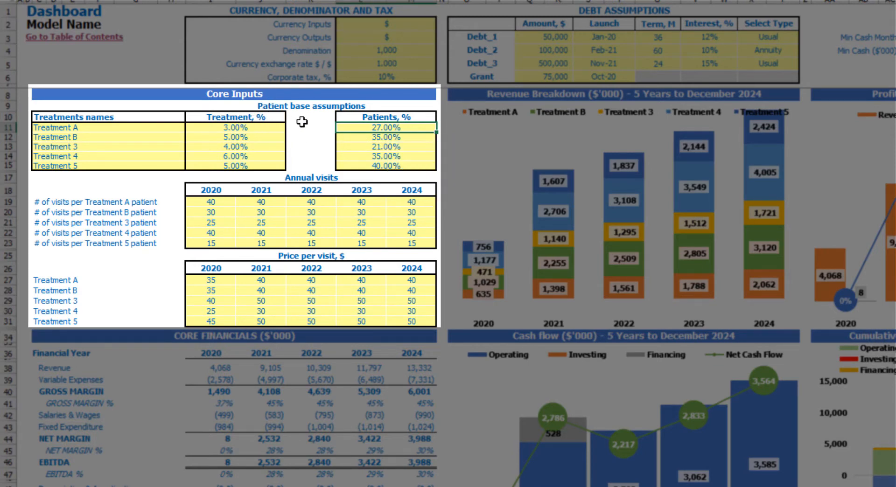
drag(211, 202, 394, 243)
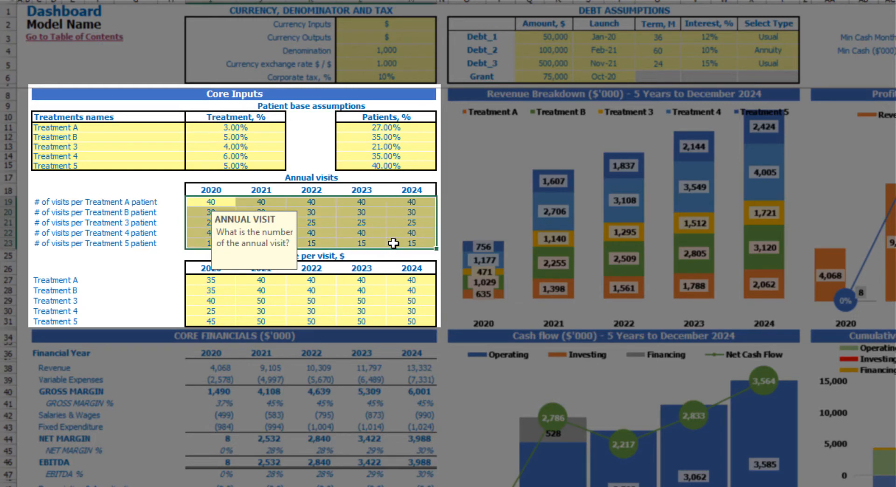
click(152, 180)
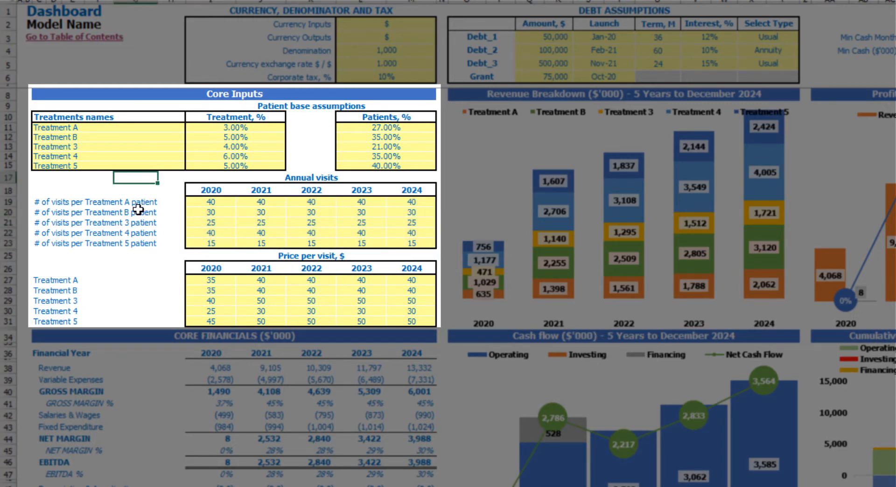
click(290, 179)
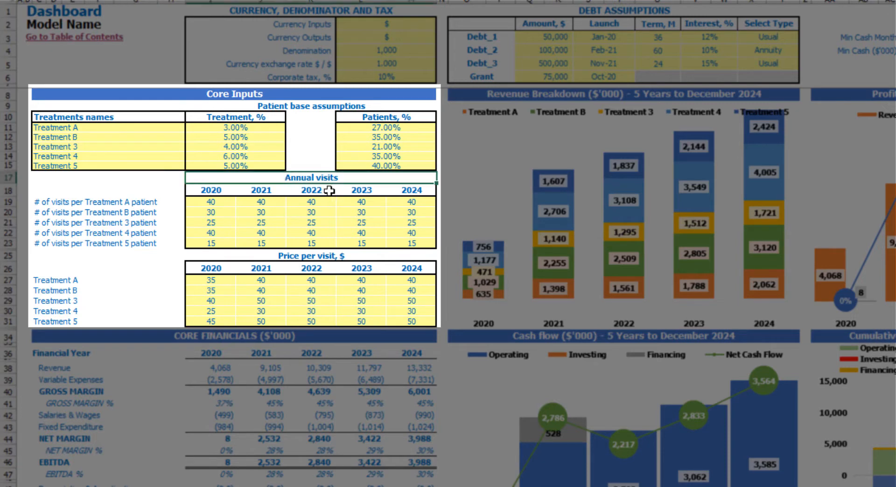
Set the annual visits per Treatment A patient to 100, 120, 130, 140 and 150 for 2020 through 2024.
click(222, 204)
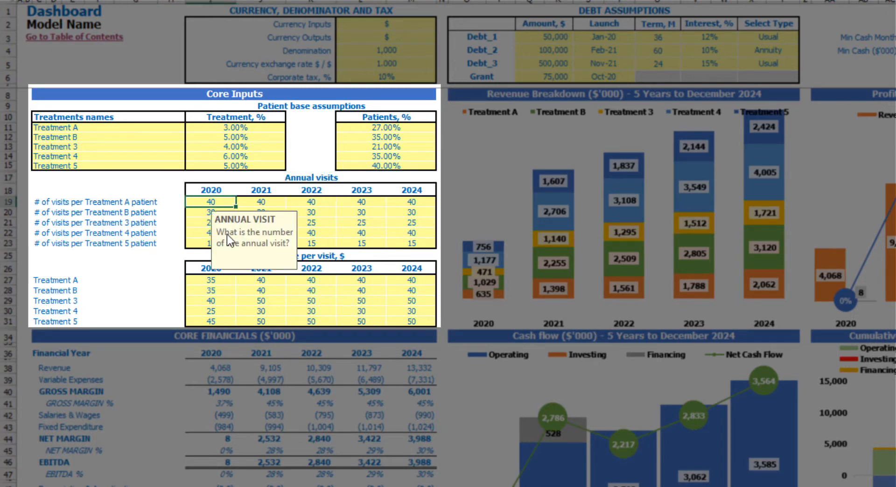
text(100)
key(Return)
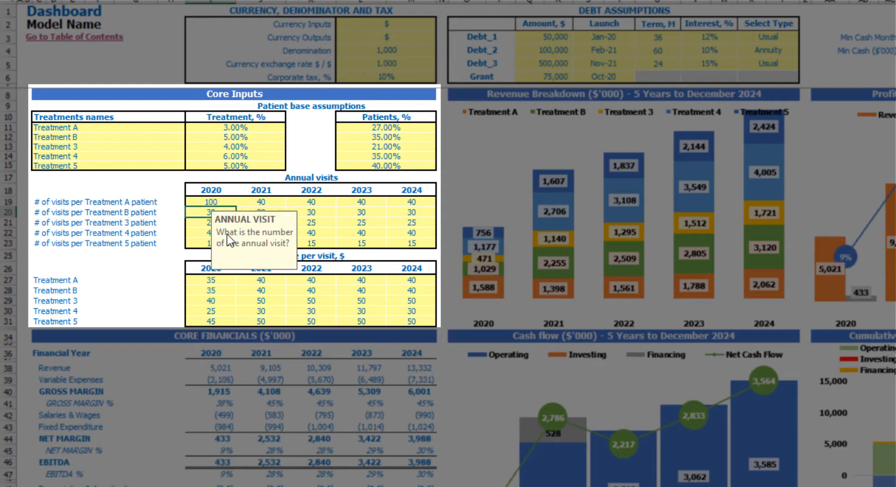
key(Up)
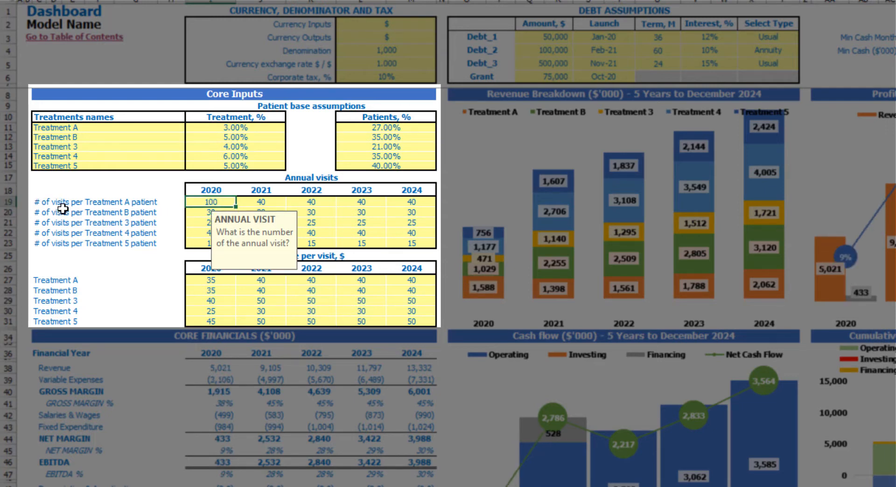
key(Right)
key(Right)
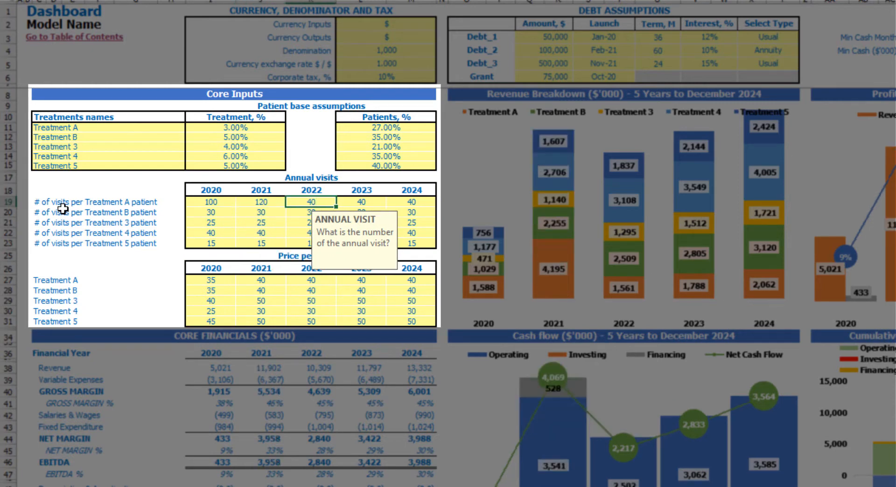
text(130)
key(Right)
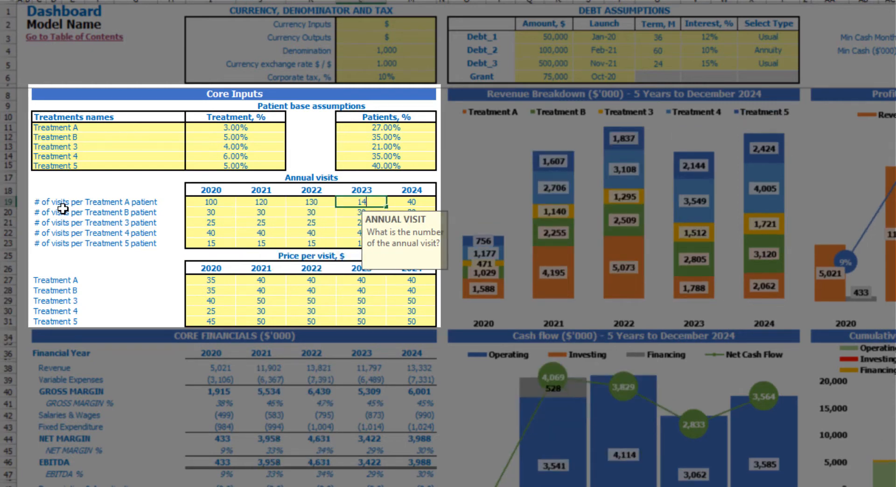
text(140)
key(Right)
text(150)
key(Return)
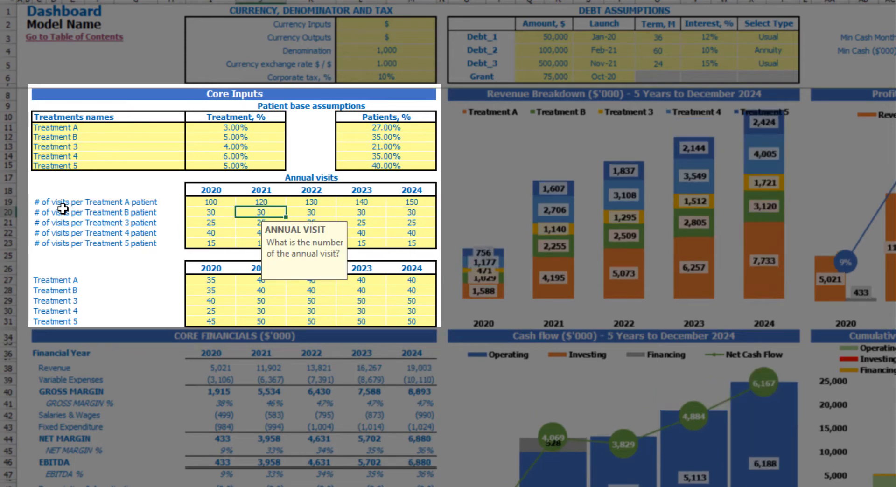
Review the annual visits and price per visit tables and the patients percentage for Treatment A.
drag(204, 203, 411, 244)
click(163, 174)
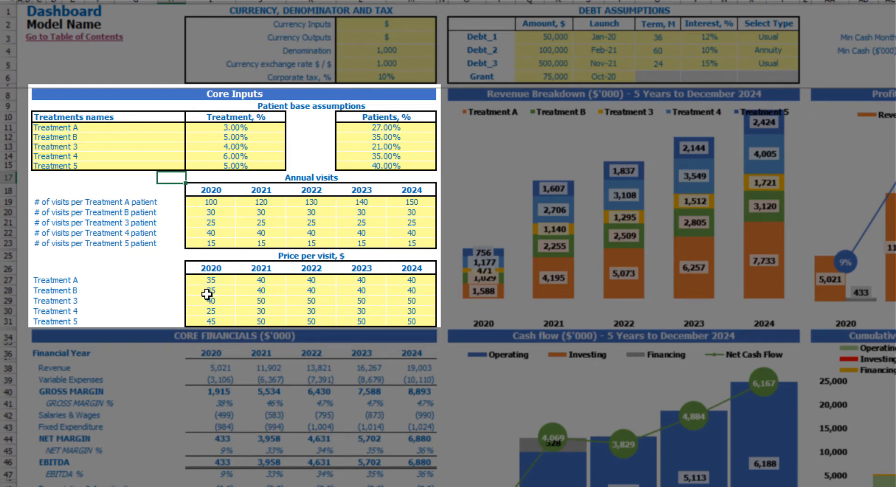
click(214, 279)
drag(213, 279, 416, 320)
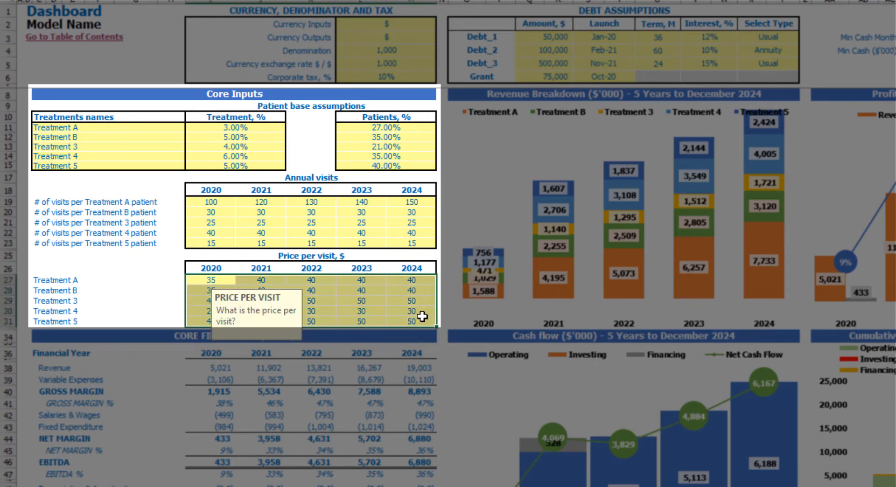
click(224, 280)
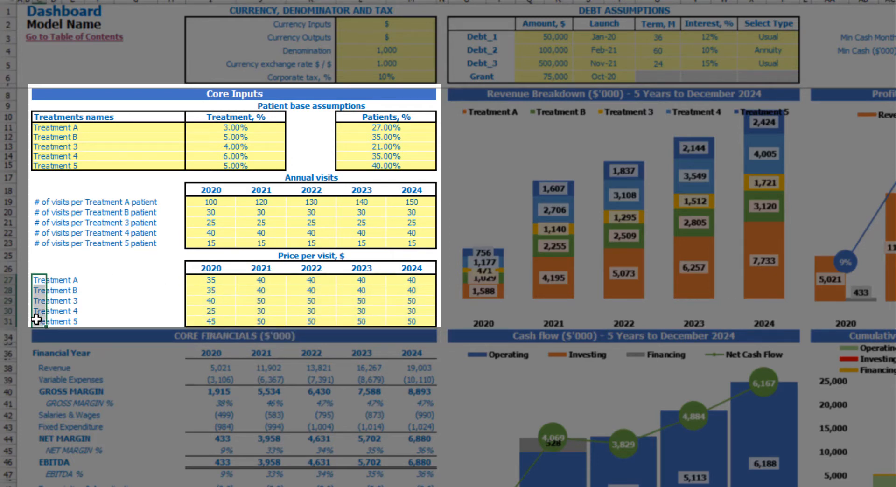
drag(208, 280, 410, 324)
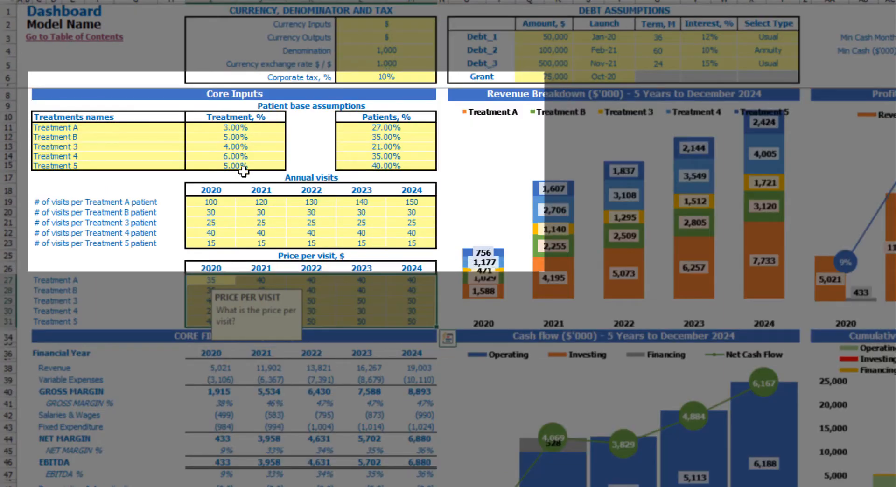
click(362, 127)
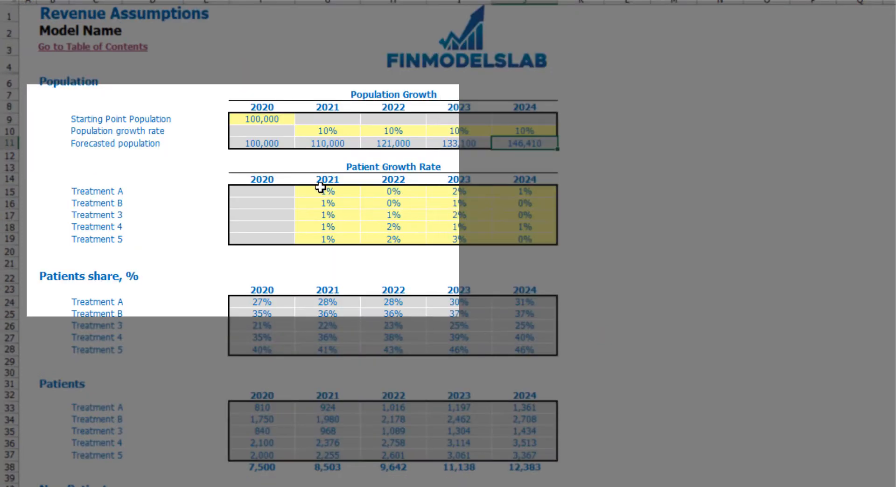
Set the 2021 patient growth rate for Treatment A to 5% on the Revenue Assumptions sheet.
click(327, 191)
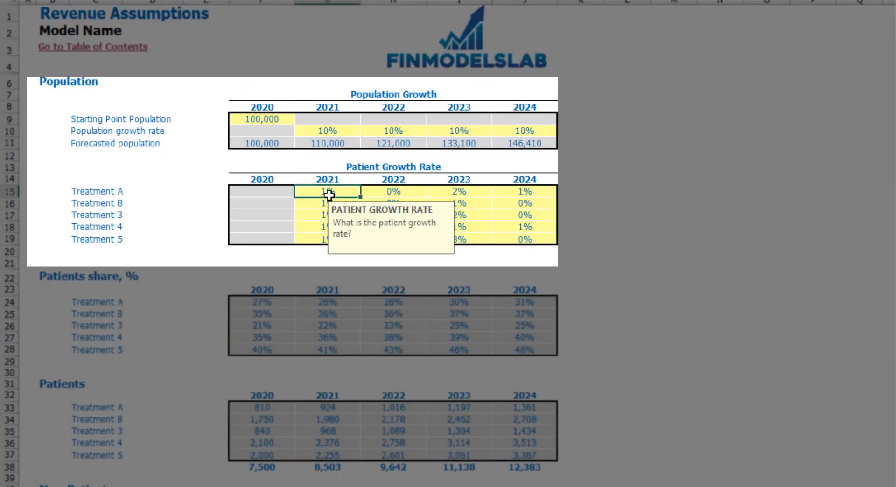
click(407, 191)
click(458, 192)
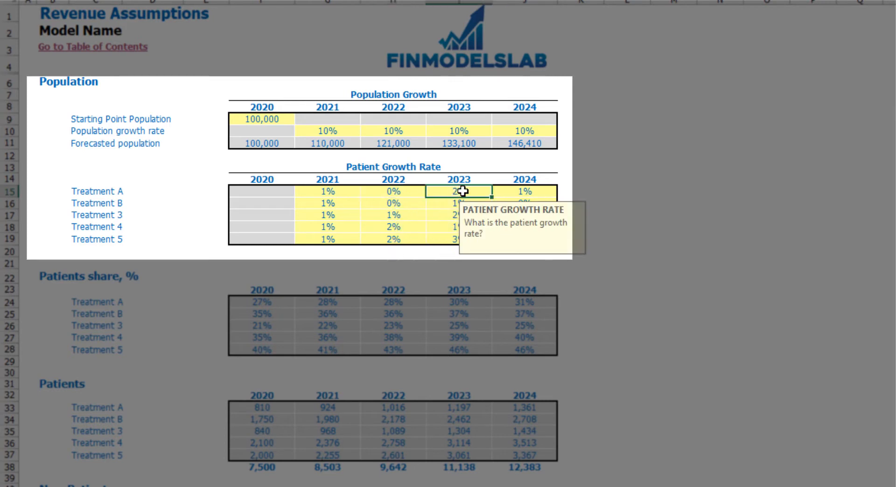
click(530, 194)
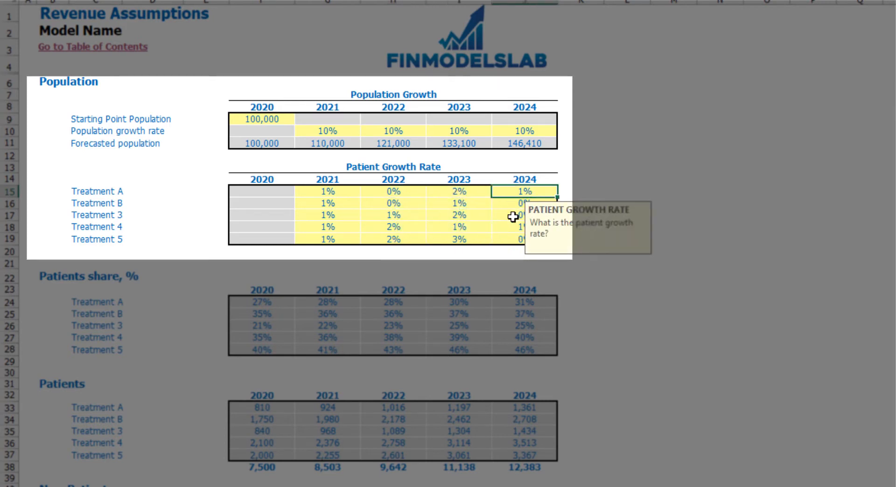
click(324, 189)
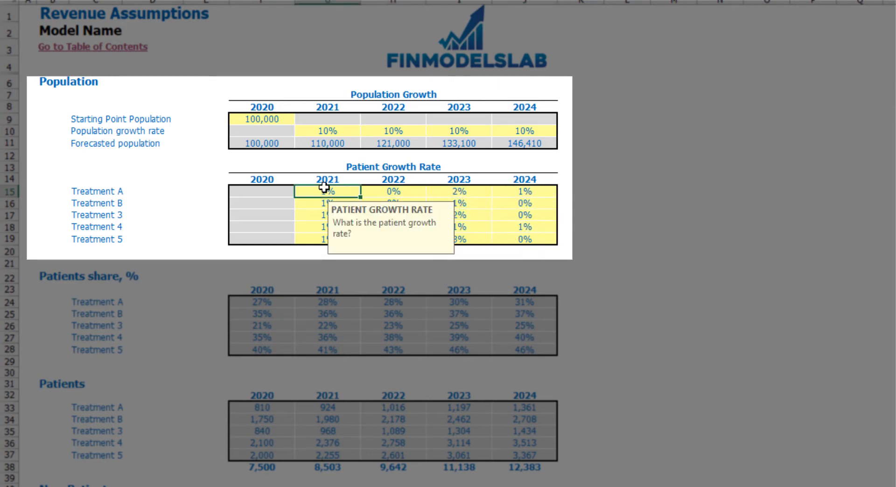
key(Delete)
text(5)
key(Return)
click(677, 178)
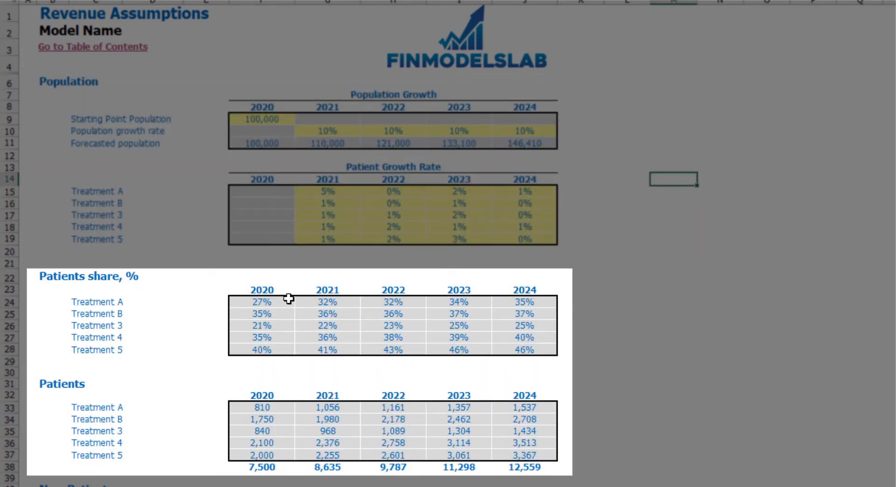
Compare the Treatment A patients share from 2020 through 2024 with its patient growth rates and inspect the 2021 share formula.
click(273, 300)
click(317, 304)
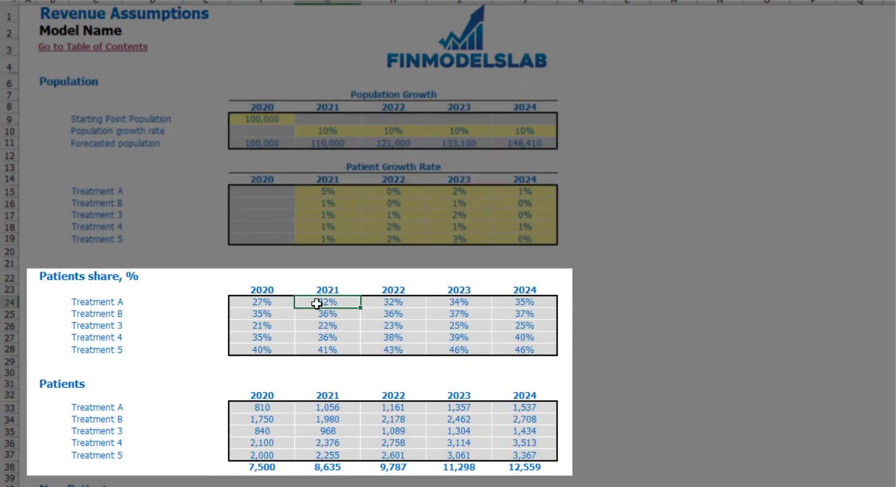
key(F2)
key(Escape)
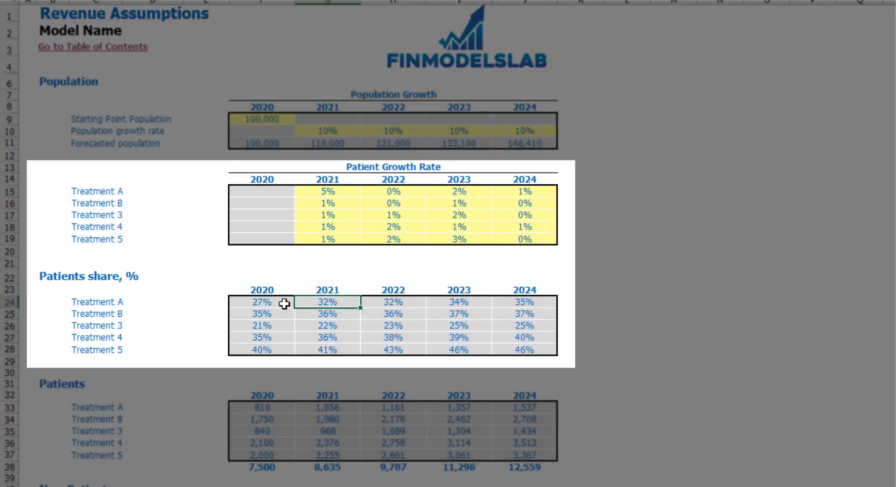
click(284, 301)
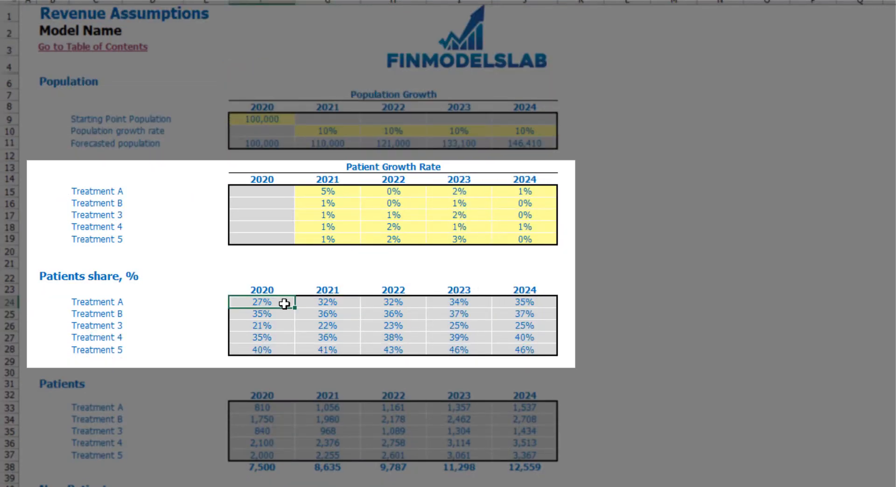
click(337, 188)
click(338, 302)
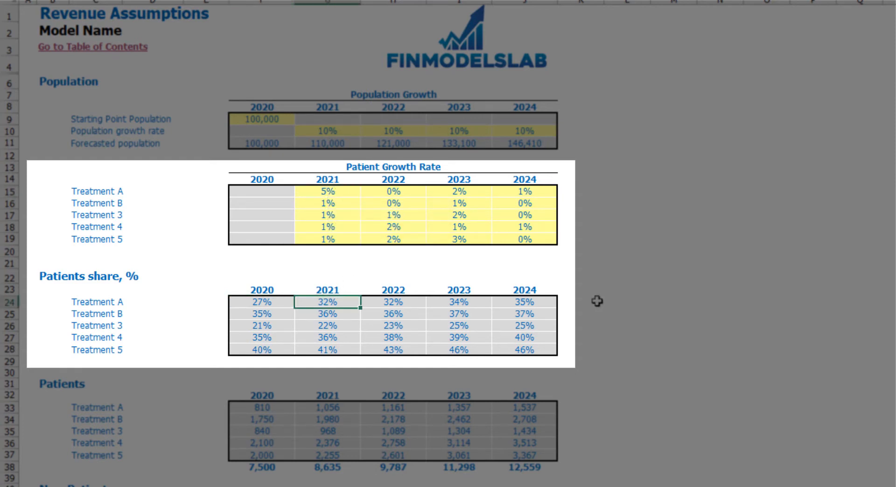
key(Right)
key(Right)
key(Right)
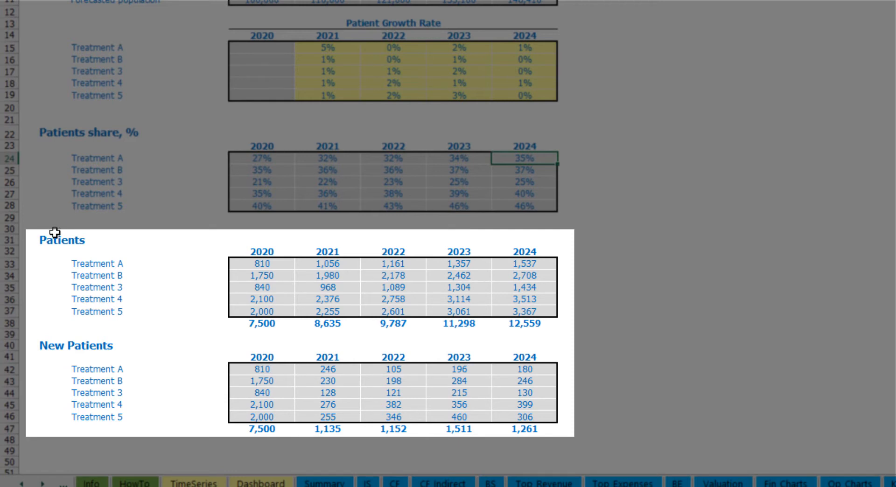
Review the Patients and New Patients tables and inspect the formula behind the 2020 patients total.
drag(43, 239, 524, 415)
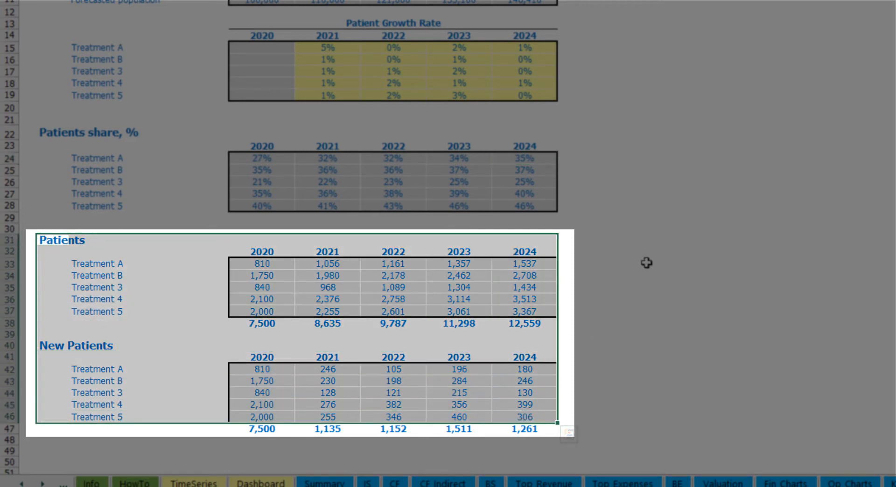
click(624, 264)
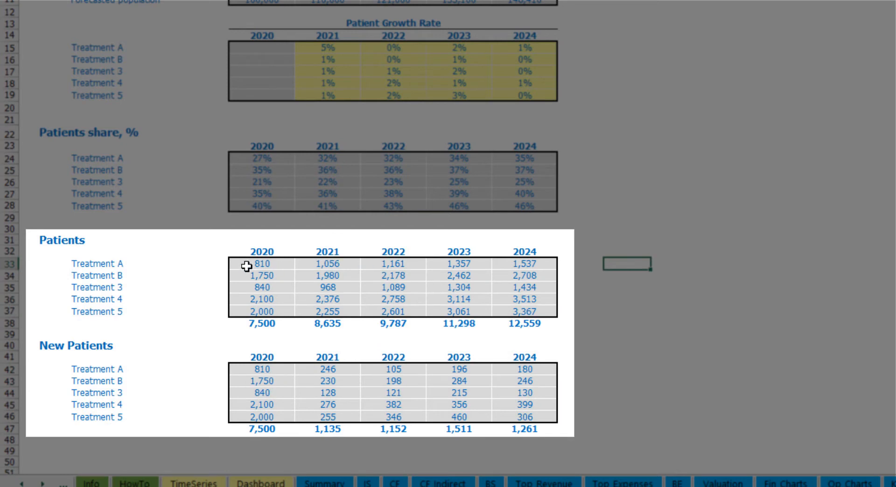
click(270, 325)
double_click(271, 325)
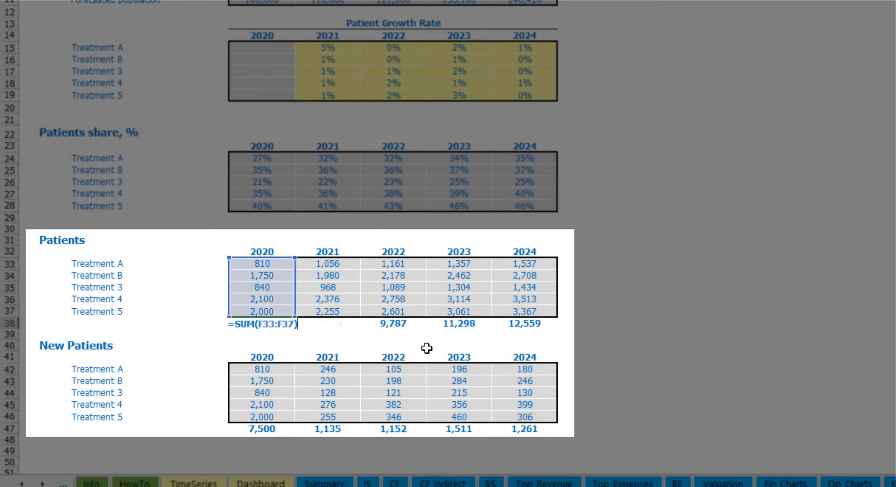
key(Escape)
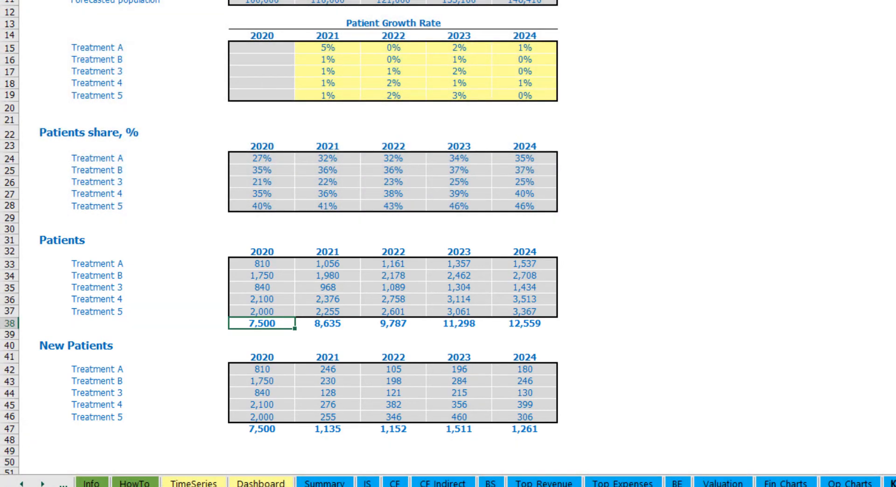
Open the Seasonality sheet and review the monthly patients acquisition seasonality percentages.
click(770, 485)
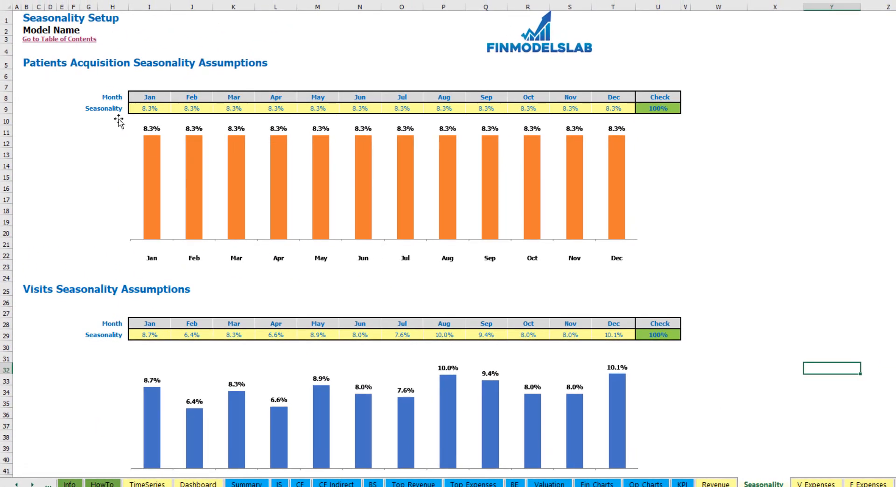
drag(149, 101, 607, 108)
click(794, 123)
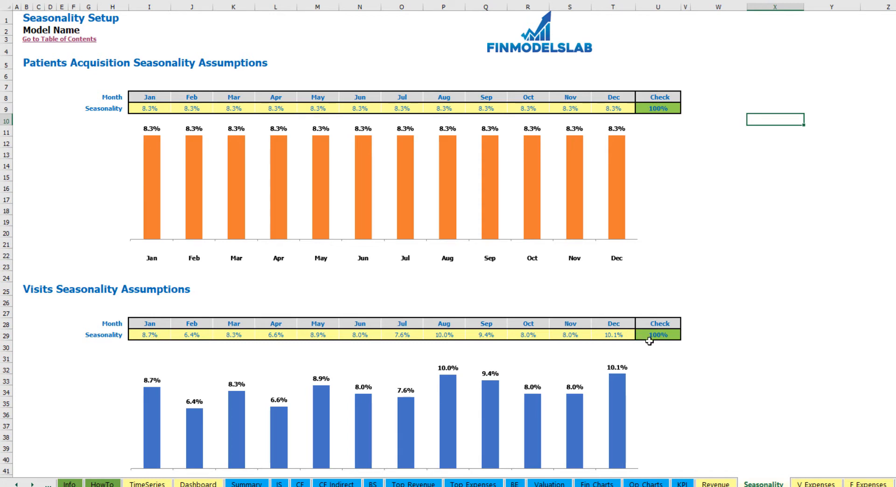
Return to the Dashboard sheet and review its charts and the core financials table.
click(198, 484)
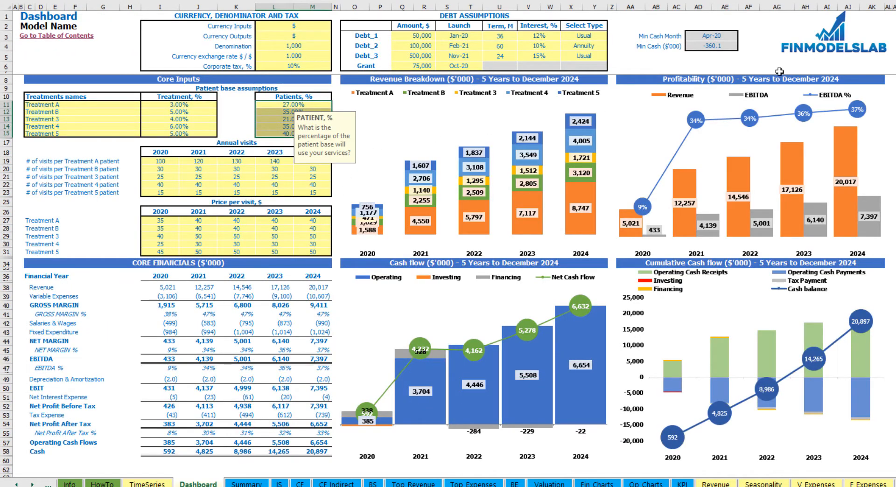
click(891, 79)
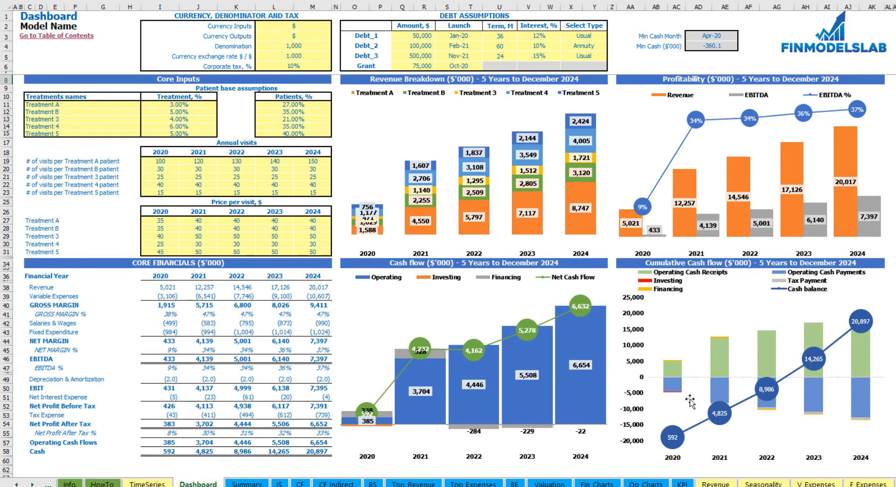
drag(29, 275, 319, 452)
click(56, 287)
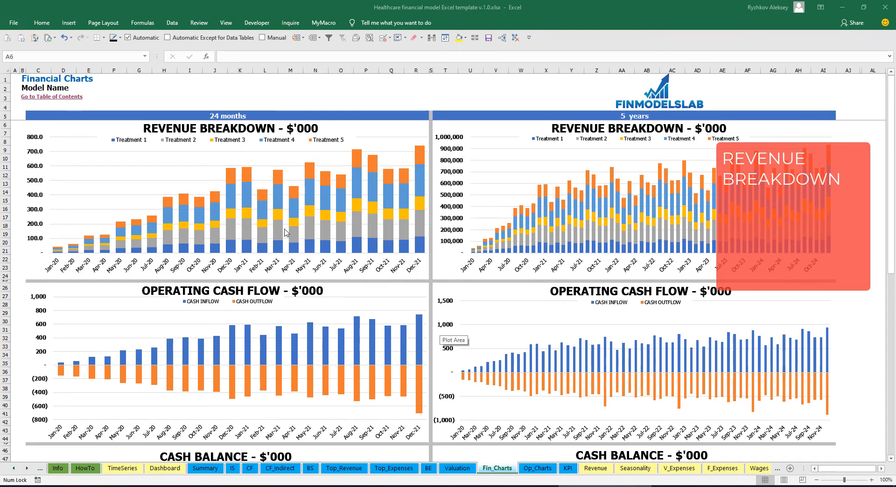
Review the operating cash flow, cash balance and EBITDA charts on the Financial Charts sheet.
scroll(286, 233, down, 3)
scroll(286, 232, down, 3)
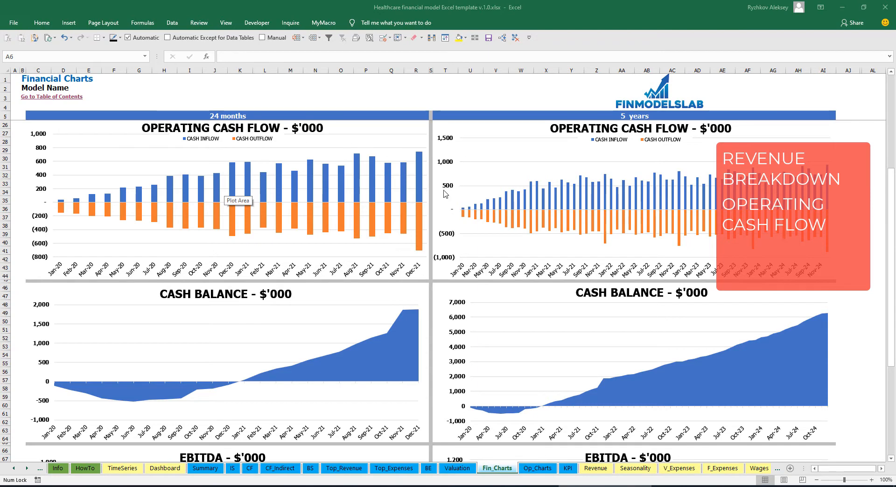
scroll(446, 195, down, 7)
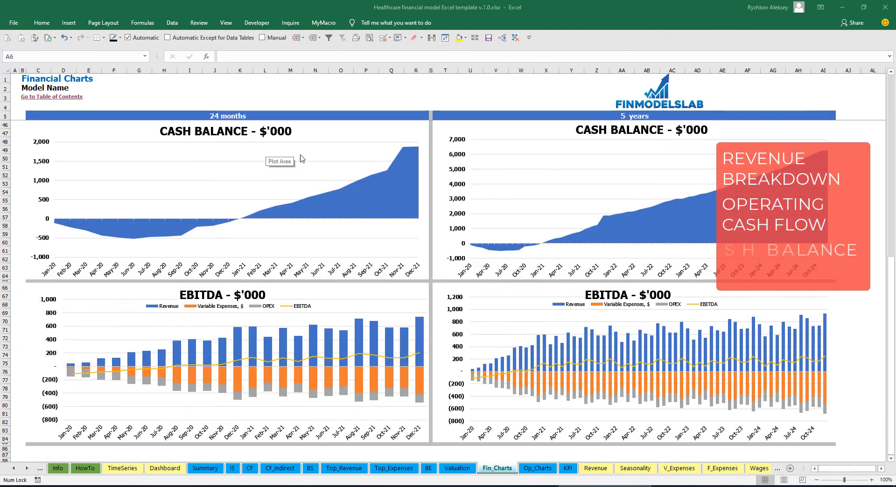
scroll(300, 159, down, 7)
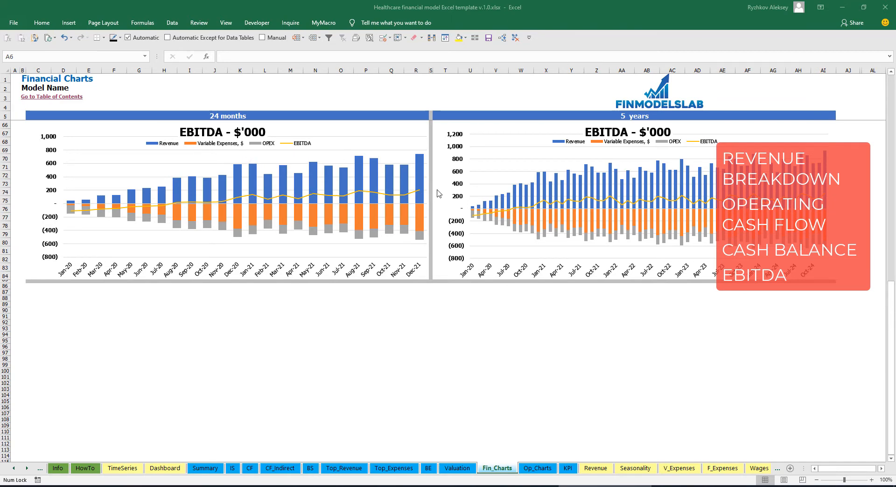
Review the clinic statistics, revenue by patient type, OPEX productivity and worker productivity charts on the Op_Charts sheet.
click(538, 469)
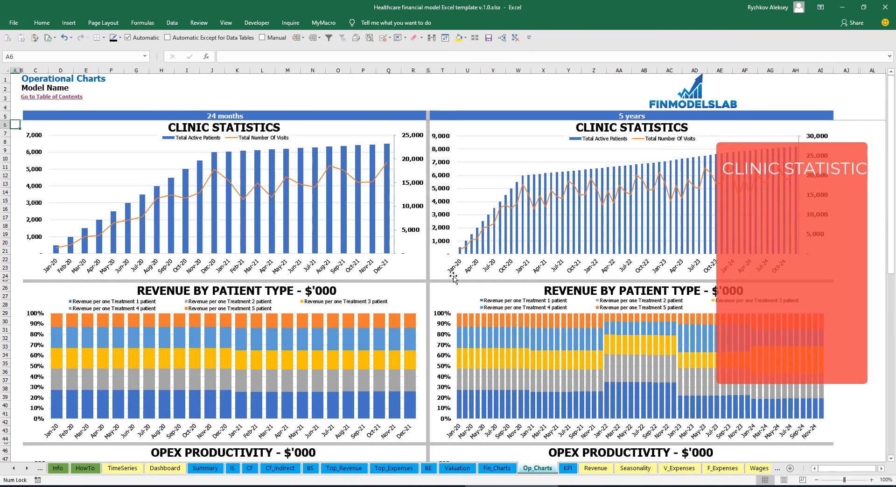
scroll(454, 278, down, 7)
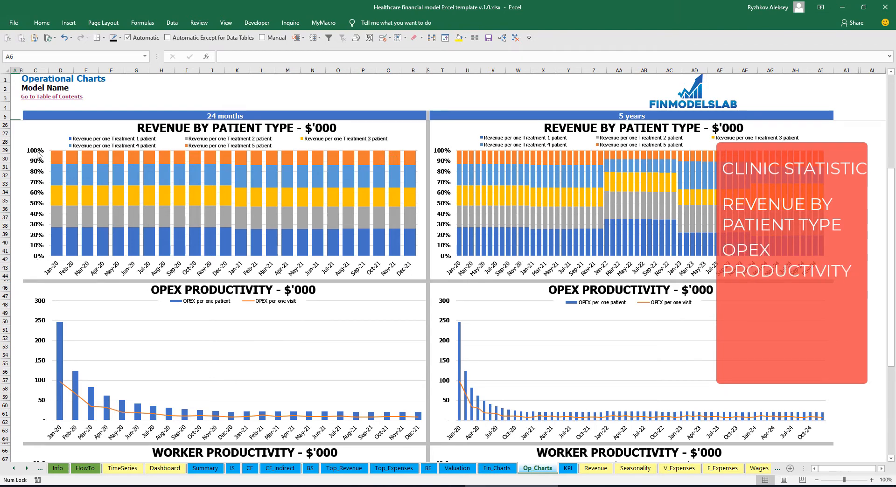
scroll(192, 286, down, 7)
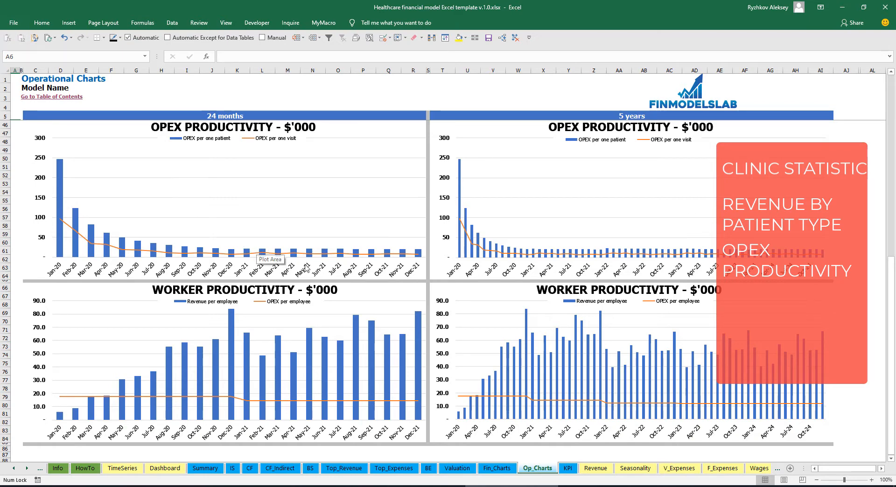
scroll(362, 260, down, 7)
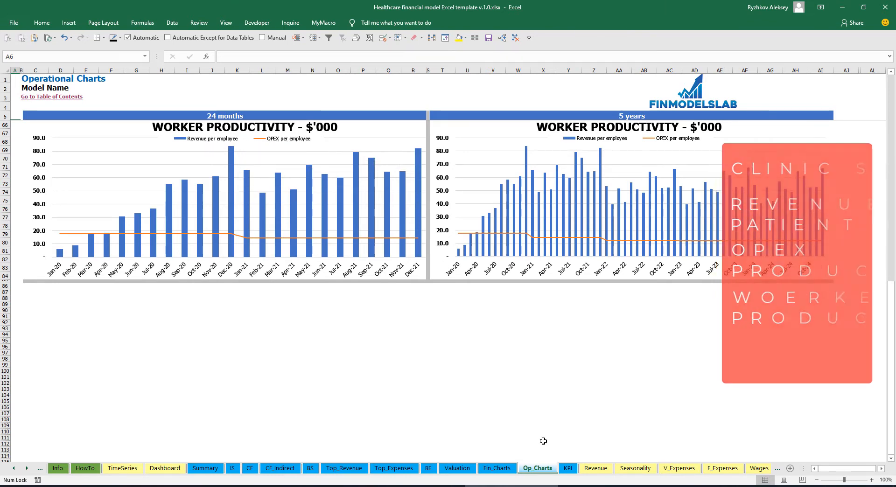
Set the industry gross margin benchmark to 70% on the KPI sheet.
click(569, 471)
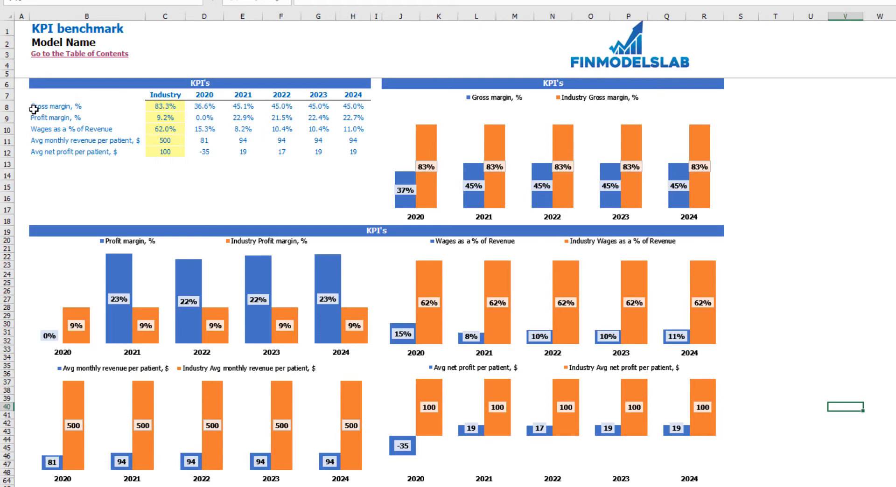
click(155, 107)
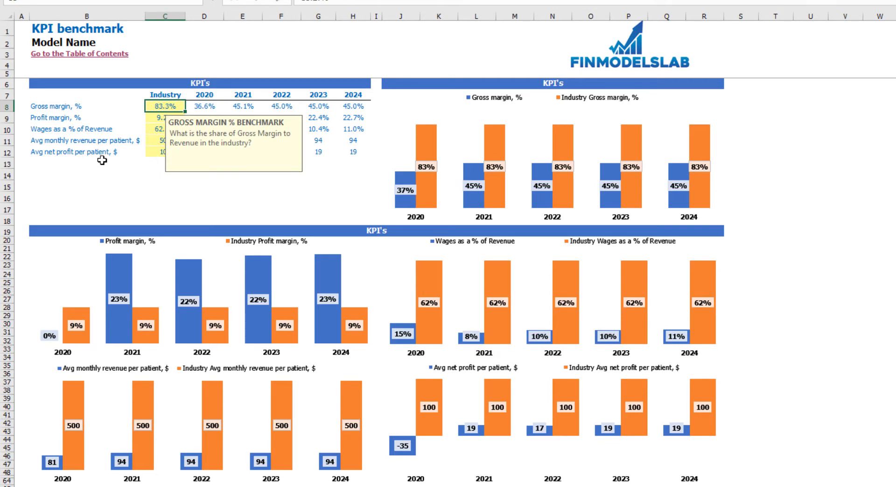
key(Return)
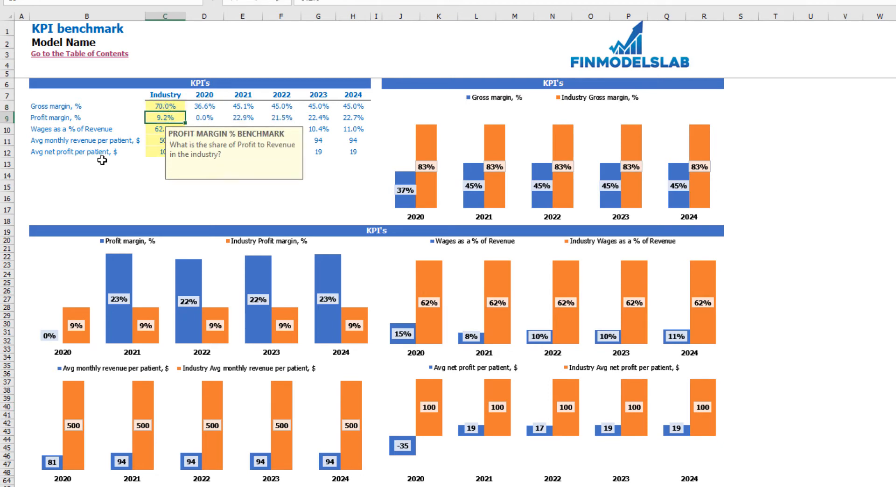
click(245, 185)
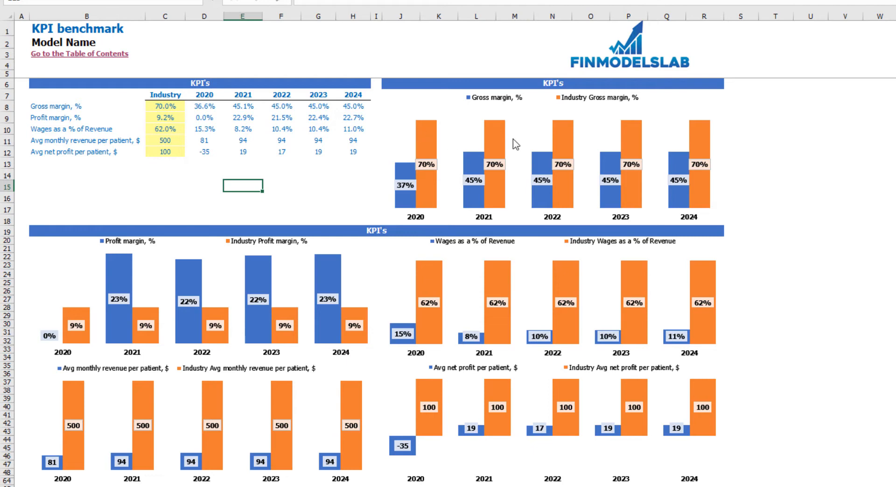
Set the industry profit margin benchmark to 15%.
click(174, 117)
click(134, 177)
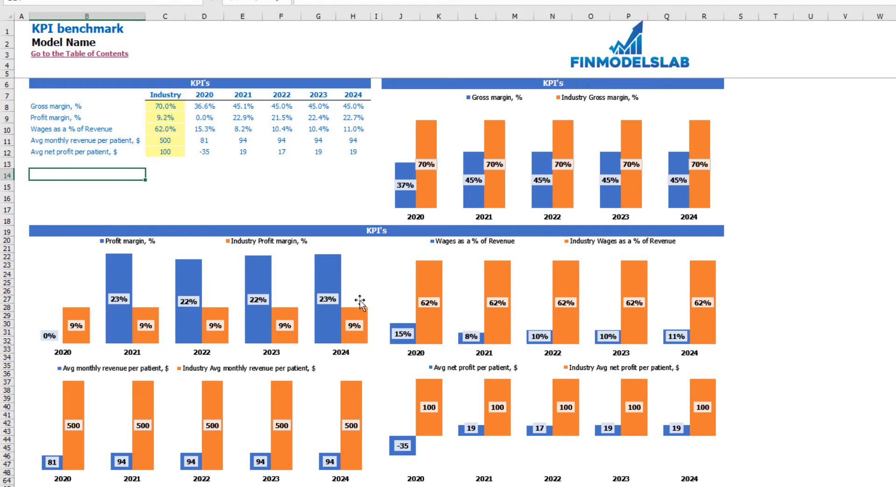
click(173, 118)
text(1)
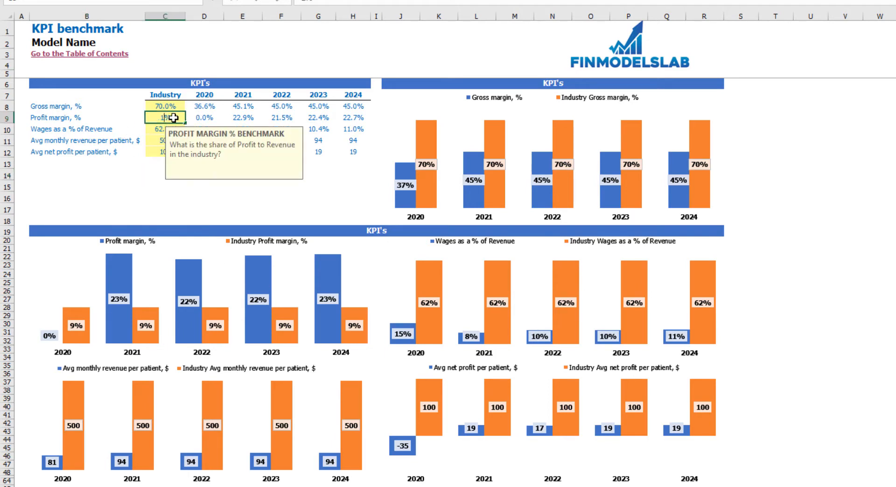
text(5)
key(Return)
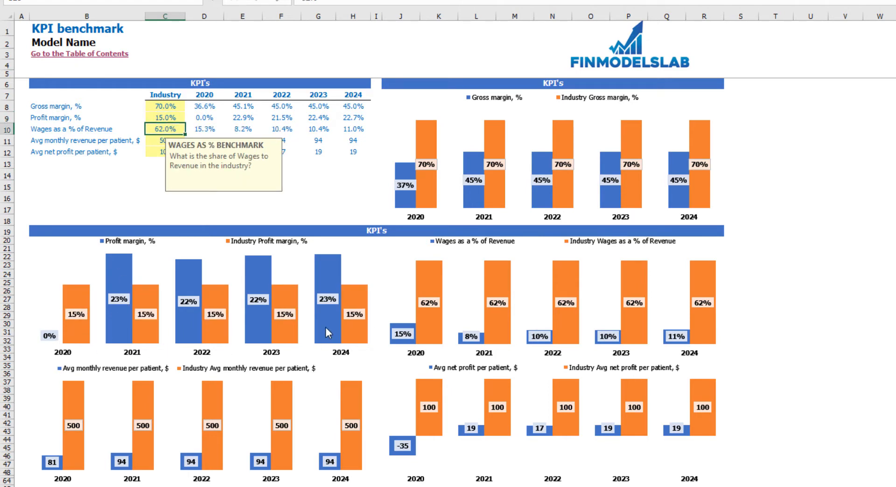
click(809, 206)
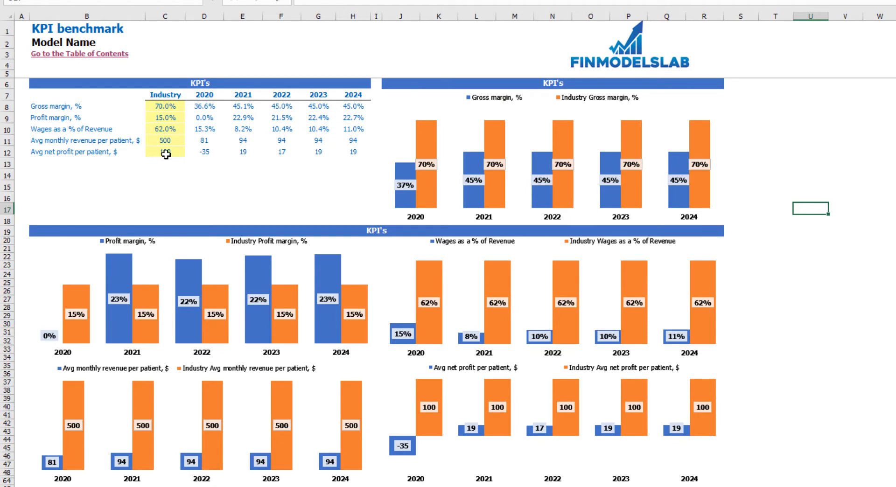
Review the model's own KPI figures for 2020 through 2024 and the benchmark comparison charts.
drag(207, 106, 349, 147)
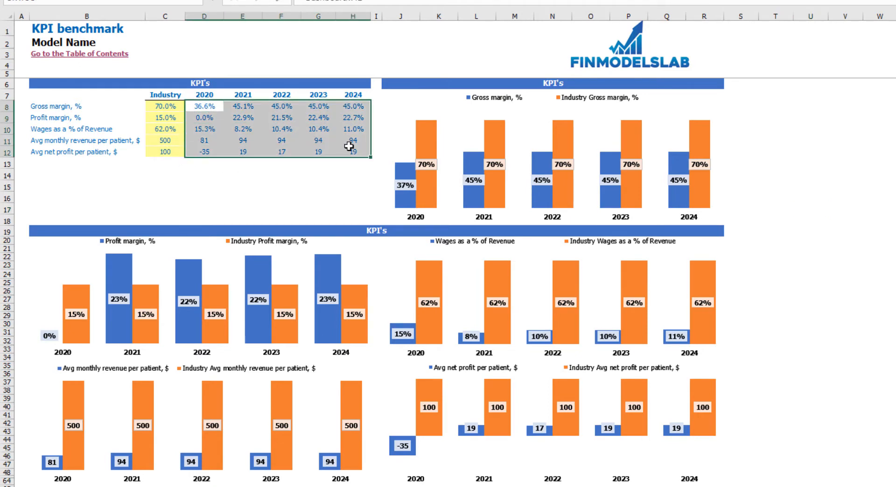
click(286, 182)
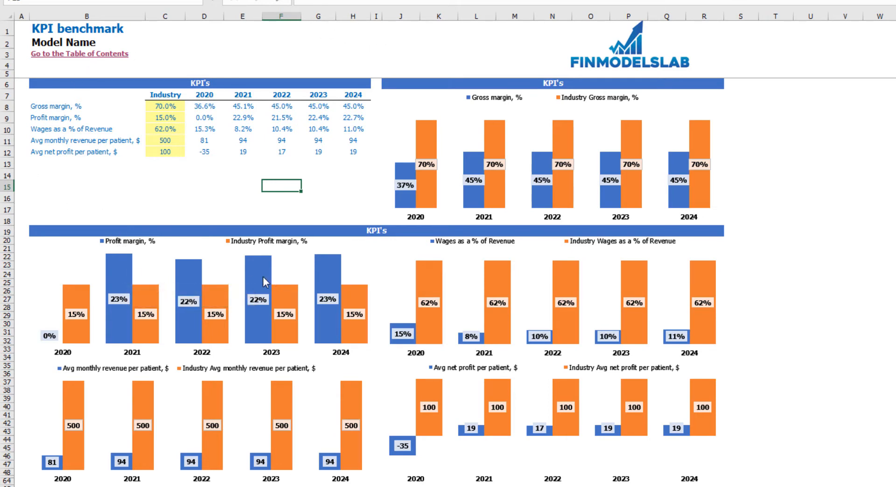
mouse_move(125, 267)
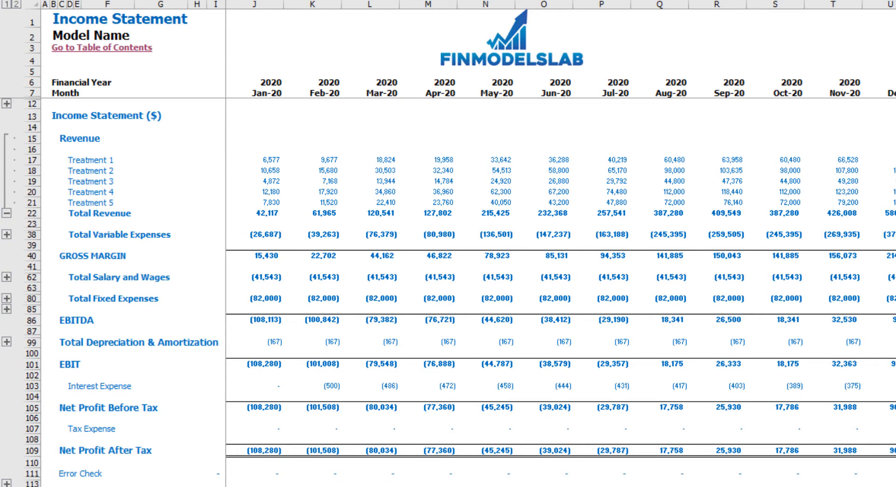
Open the Cash Flow Statement and examine its operating, financing and investing activities sections.
click(348, 486)
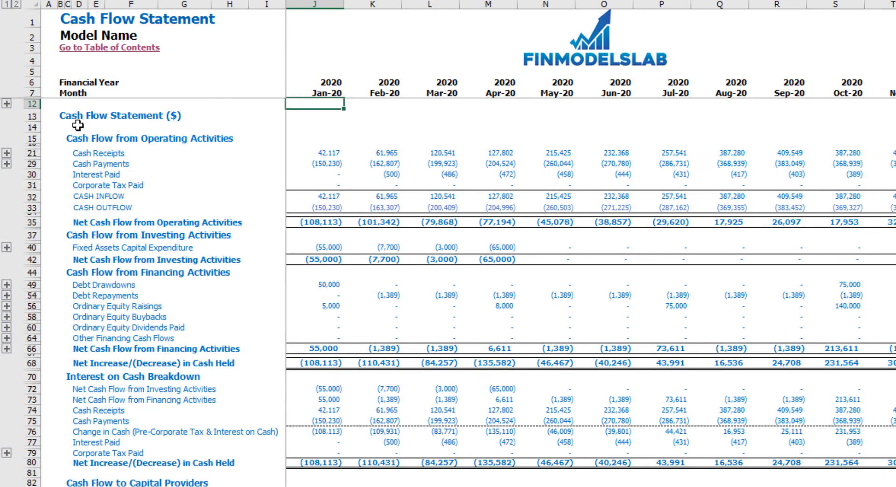
click(31, 139)
click(32, 272)
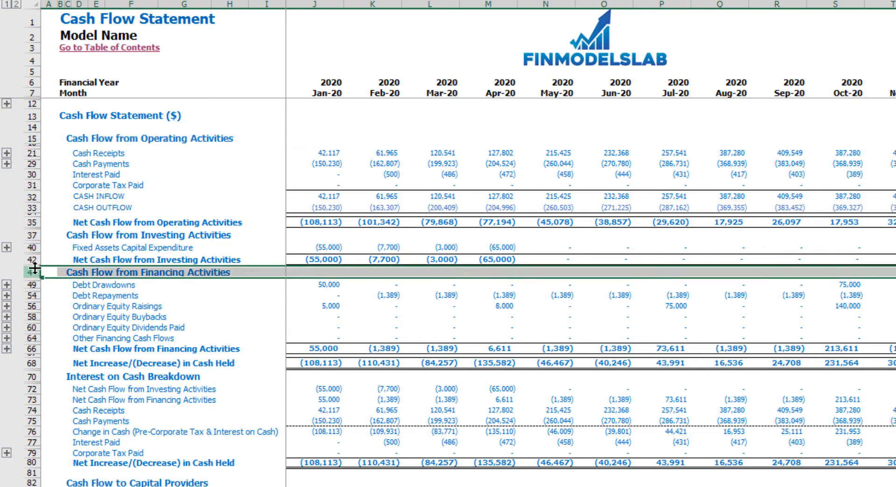
click(32, 235)
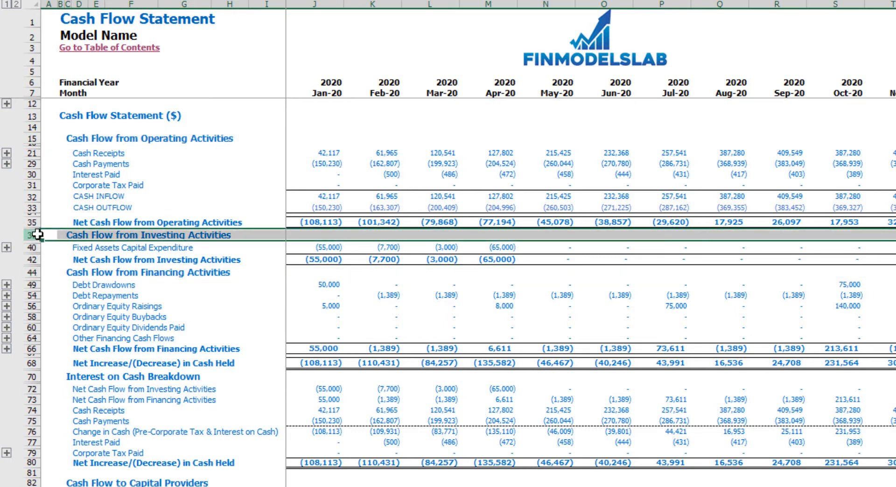
Check the net change in cash row, and examine the operating, investing, financing and cash movement sections of the indirect Cash Flow Statement.
click(36, 365)
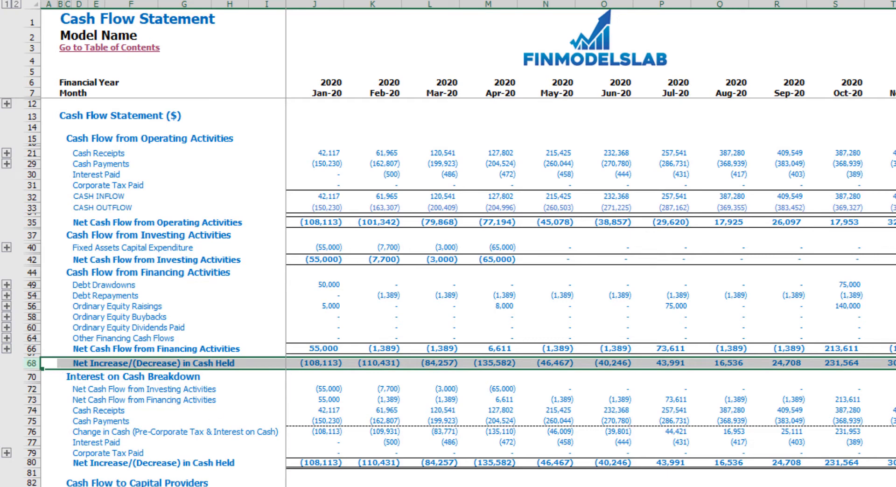
key(ctrl+Page_Down)
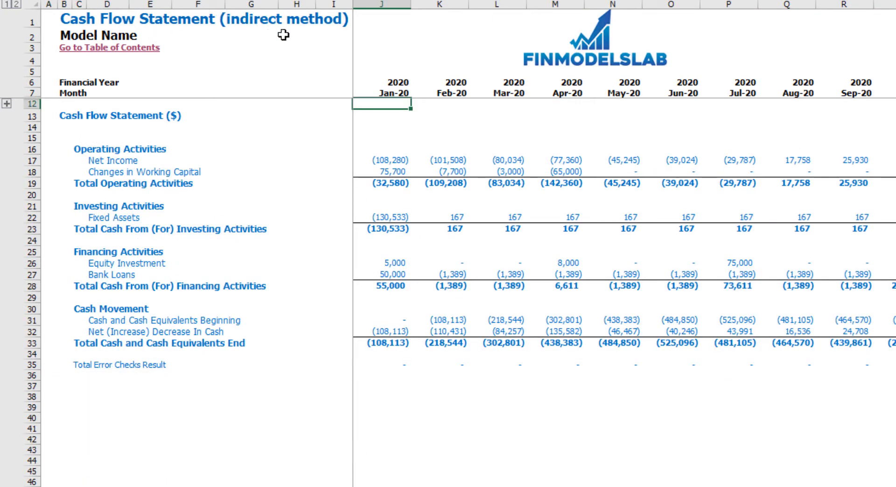
click(32, 148)
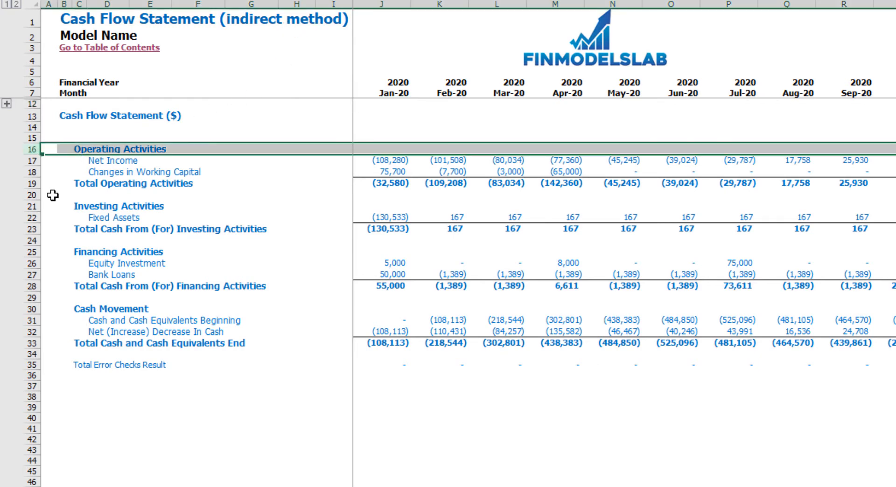
click(36, 206)
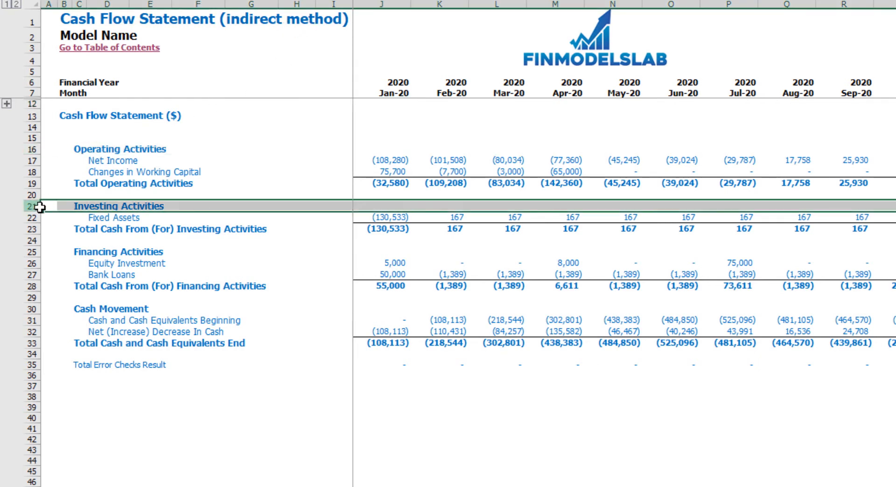
click(32, 252)
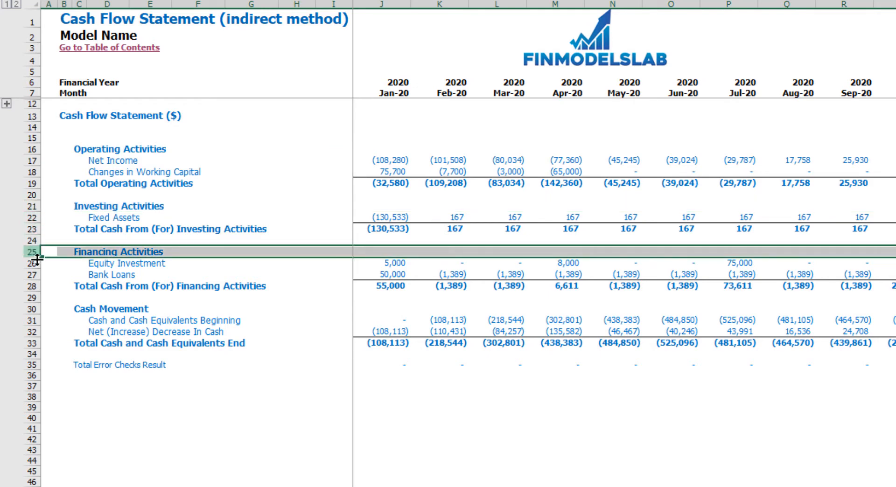
click(31, 309)
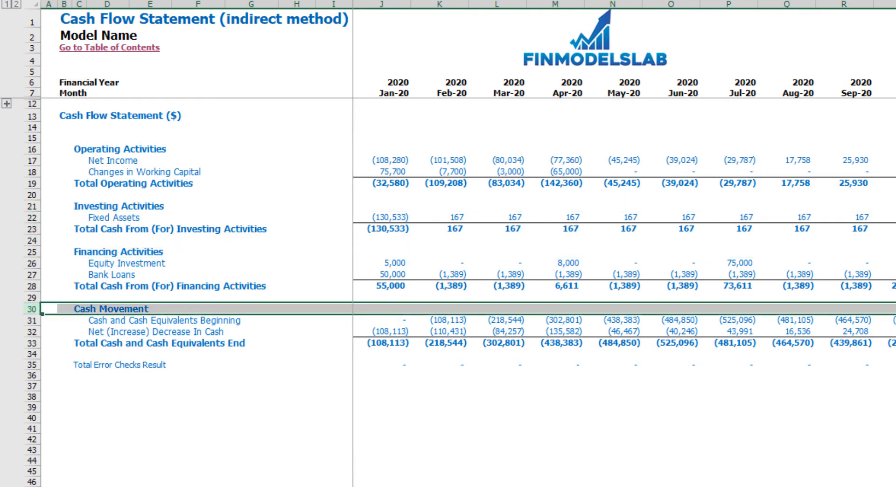
Examine the five-year and monthly columns of the Financial Statements Summary and set its detailed year to 2021.
key(ctrl+Page_Up)
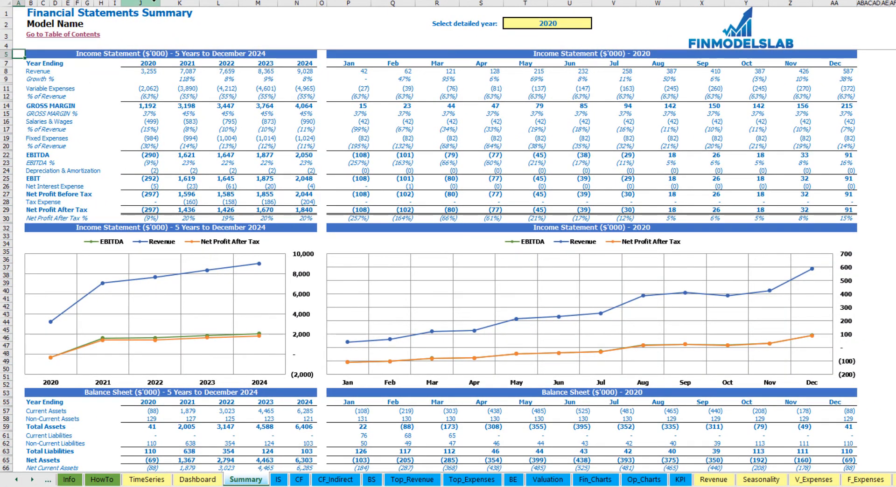
drag(158, 4, 394, 3)
drag(459, 8, 830, 18)
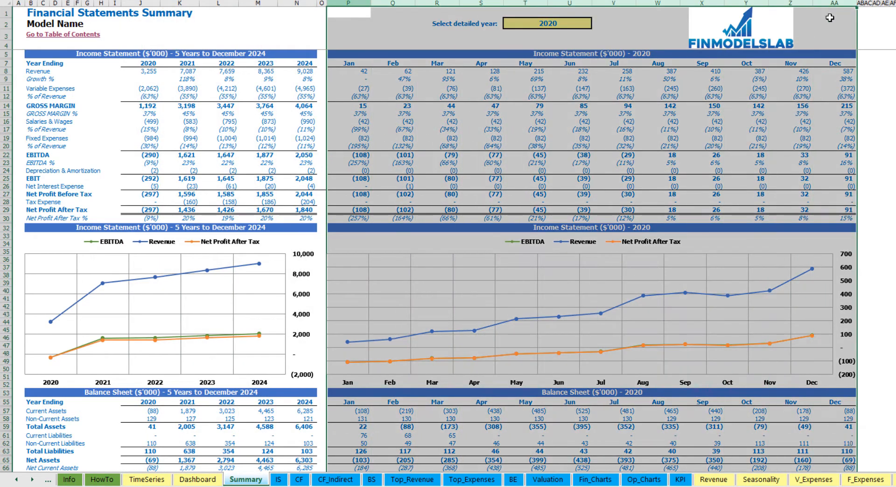
click(581, 26)
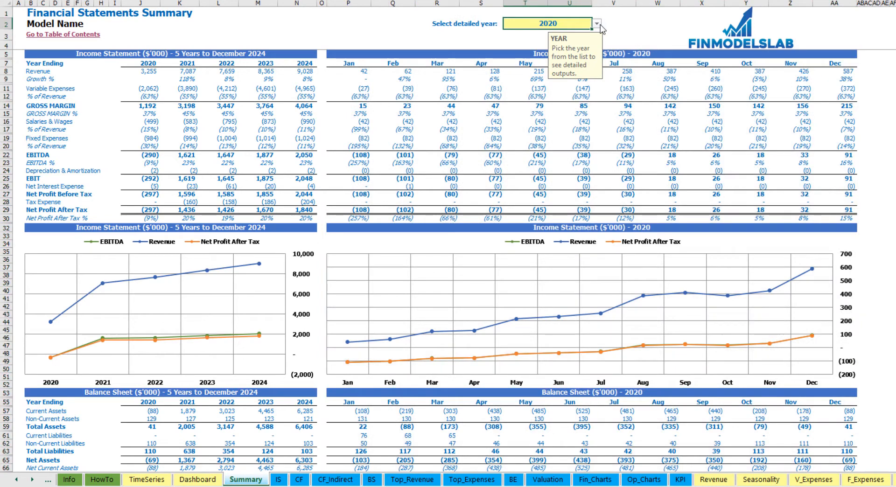
click(597, 23)
click(557, 41)
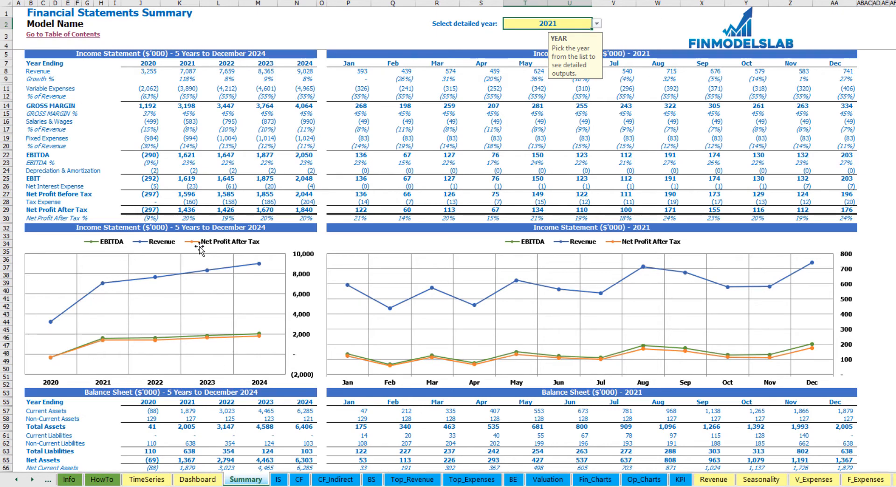
Review the balance sheet and cash flow tables and charts on the Financial Statements Summary.
scroll(243, 348, down, 13)
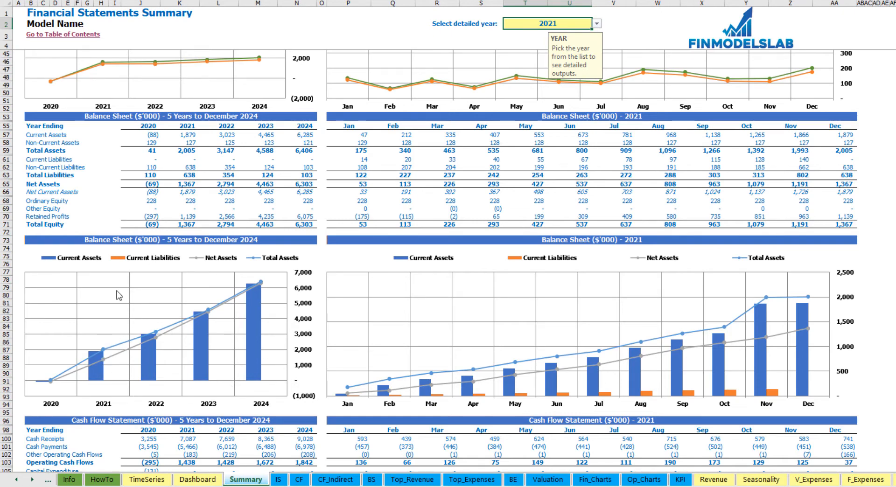
scroll(208, 337, down, 10)
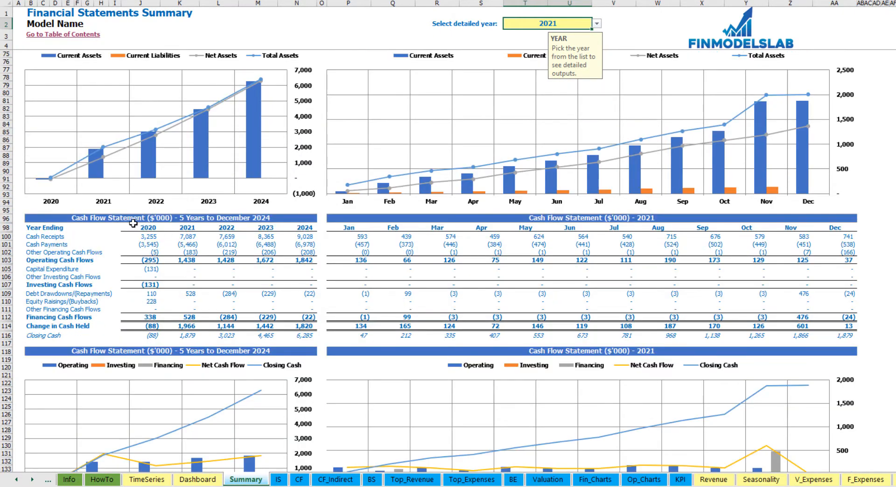
scroll(133, 223, down, 3)
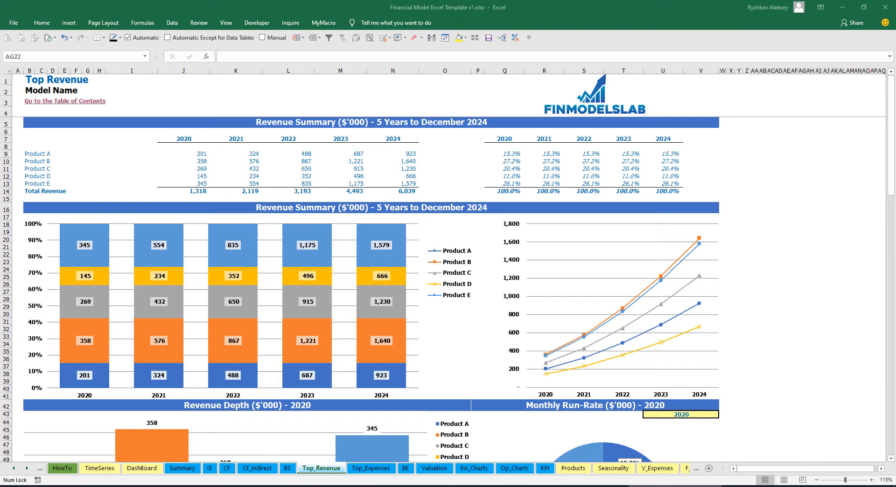
Examine the five-year revenue amounts and percentage shares by product on the Top Revenue sheet.
drag(183, 154, 394, 191)
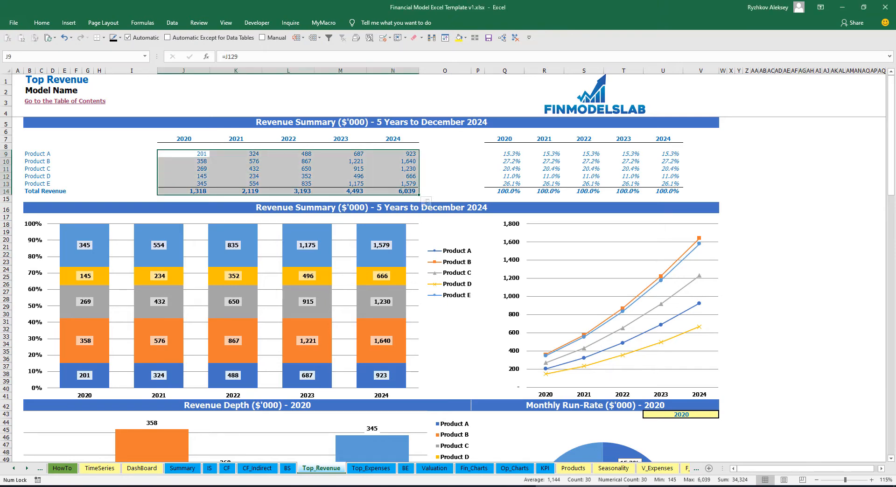
drag(505, 154, 664, 192)
click(747, 177)
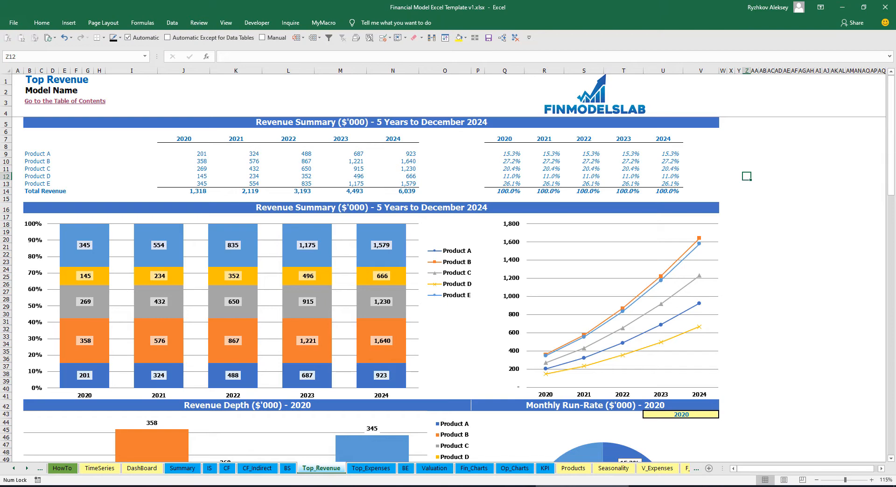
Set the year for the Revenue Depth and Monthly Run-Rate charts to 2021.
scroll(371, 289, down, 10)
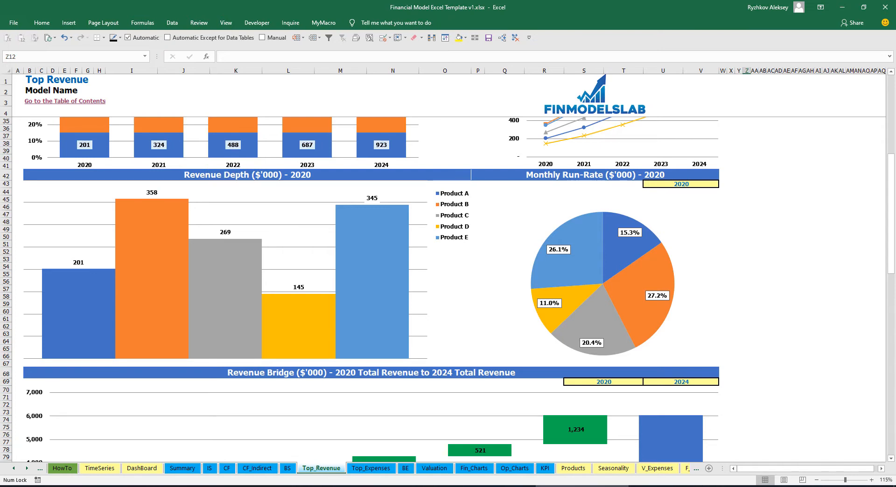
click(682, 184)
click(723, 185)
click(682, 199)
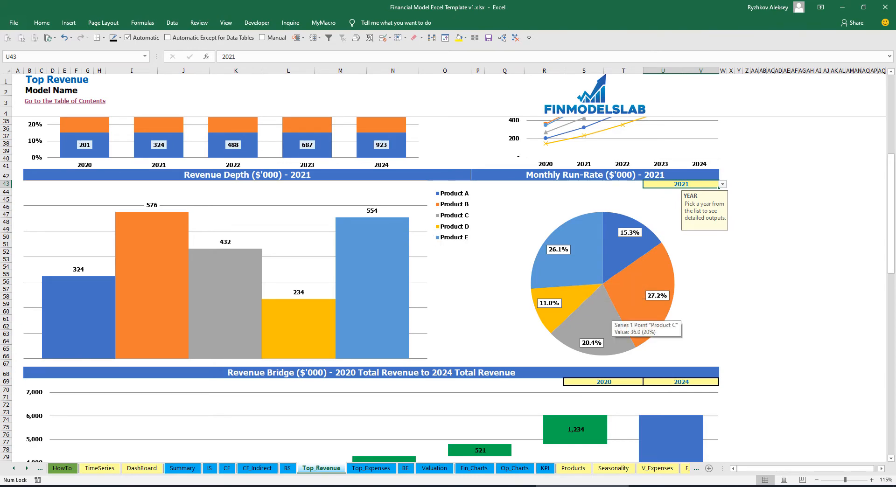
Review the Revenue Bridge chart and inspect the year choices for its first and last year.
scroll(605, 320, down, 7)
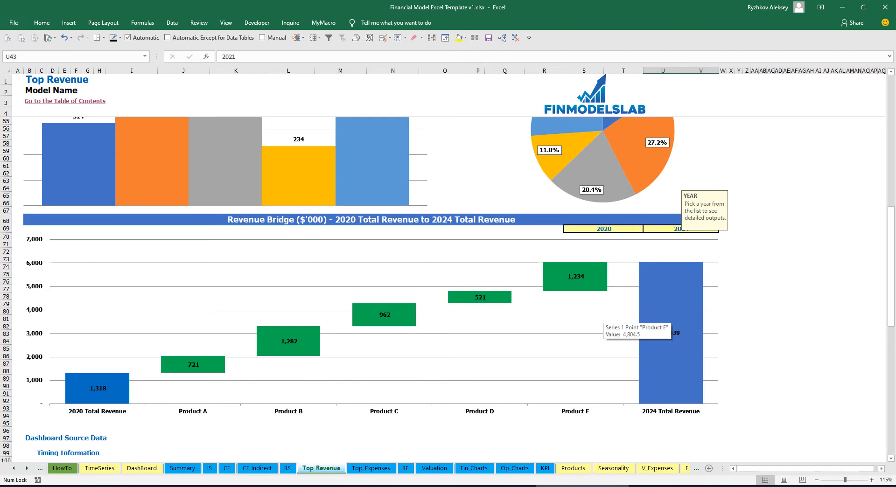
click(803, 260)
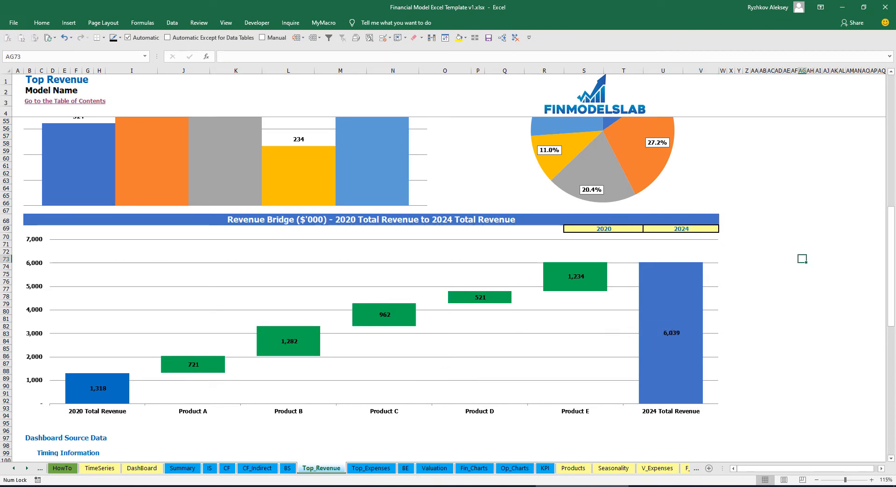
click(618, 230)
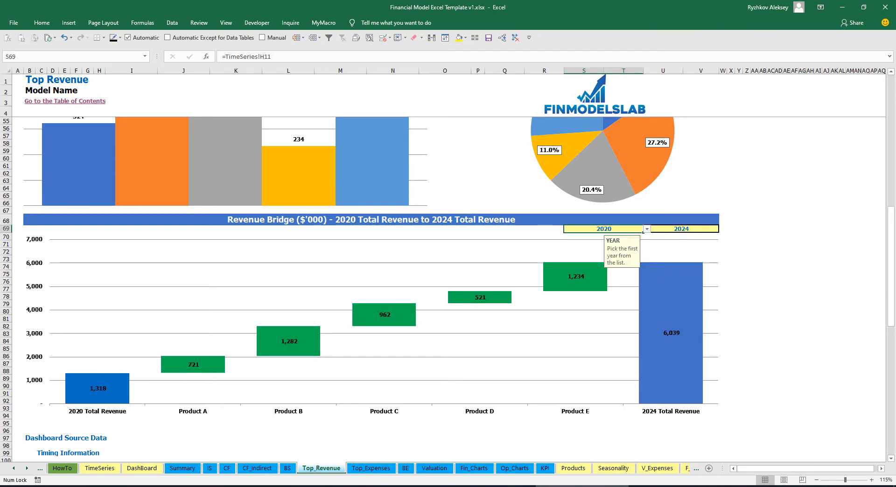
click(647, 229)
click(647, 229)
click(682, 229)
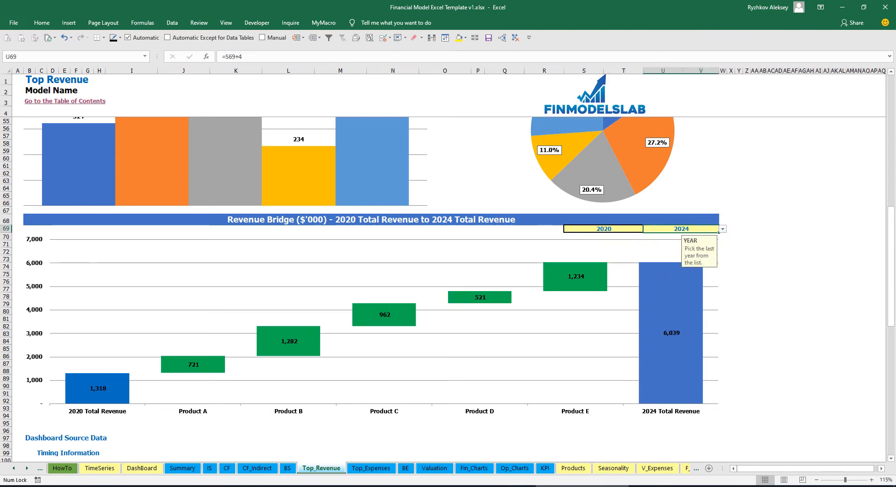
click(722, 229)
click(723, 230)
mouse_move(210, 371)
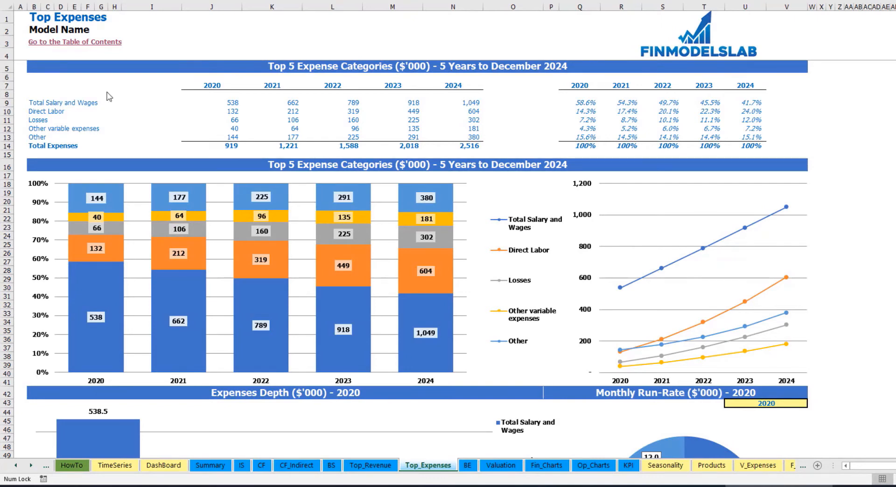
Examine the top five expense categories on the Top Expenses sheet, with their yearly amounts, total expenses and percentage shares.
drag(32, 103, 33, 130)
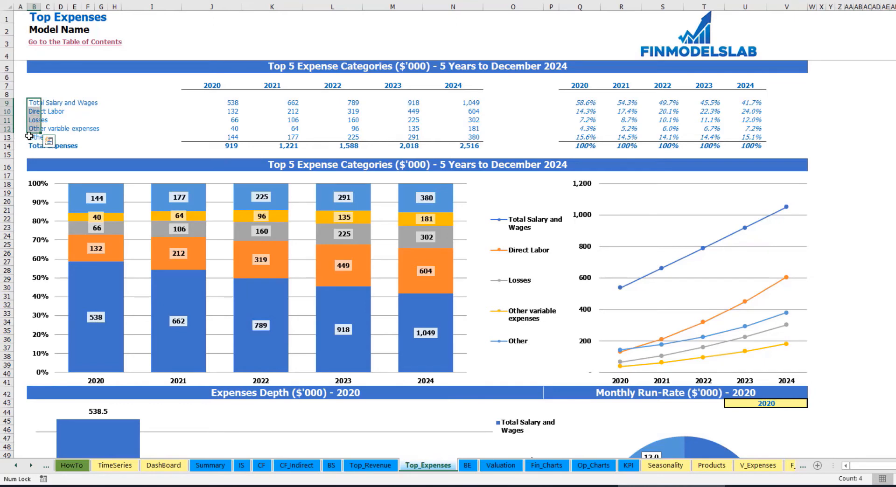
click(37, 138)
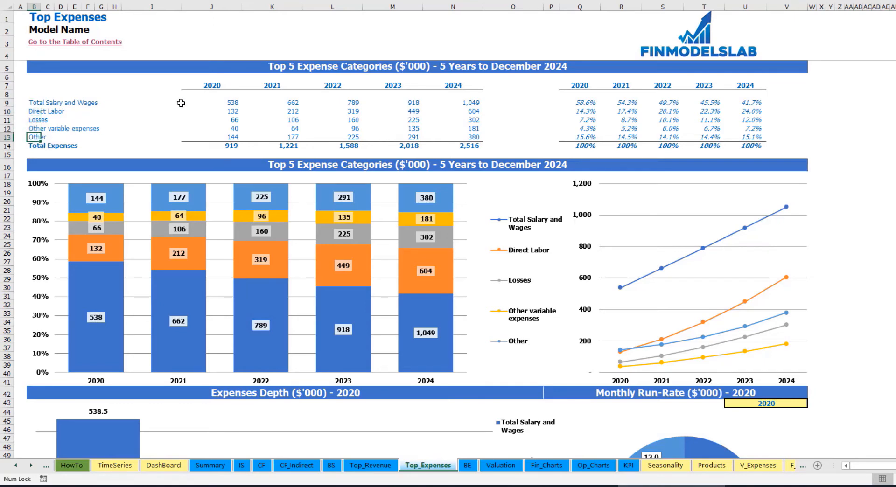
drag(211, 87, 441, 143)
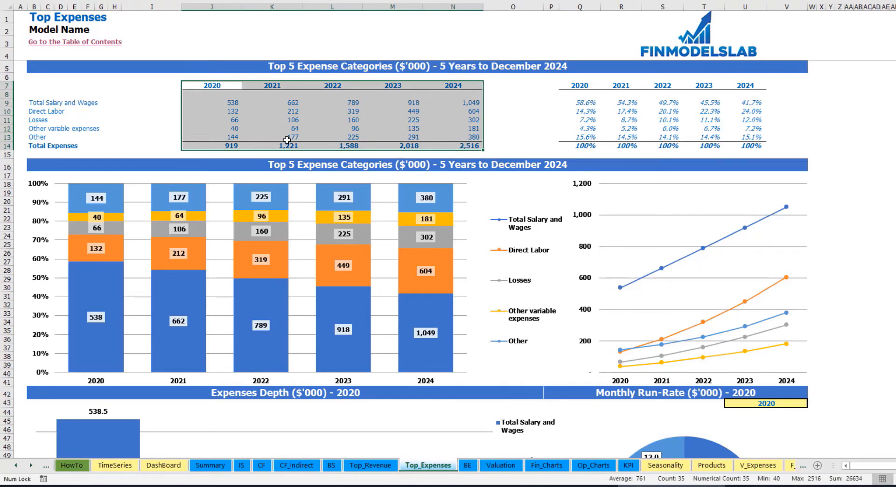
drag(228, 146, 471, 146)
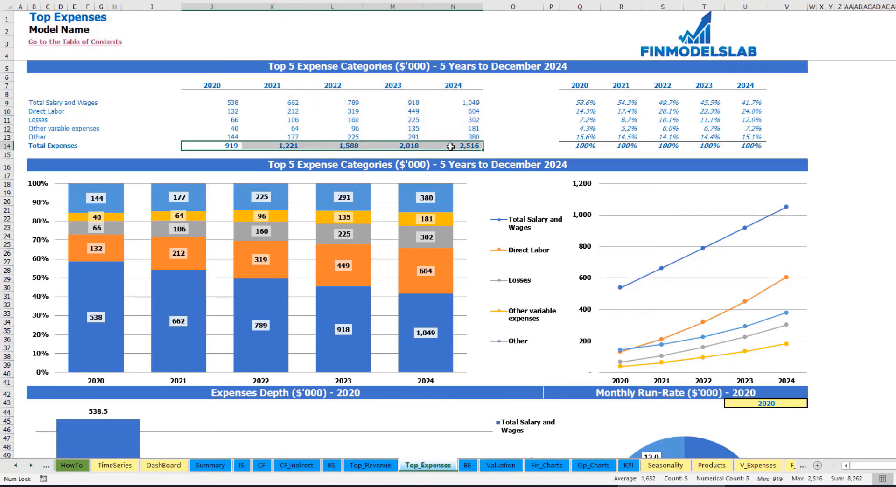
drag(580, 87, 753, 140)
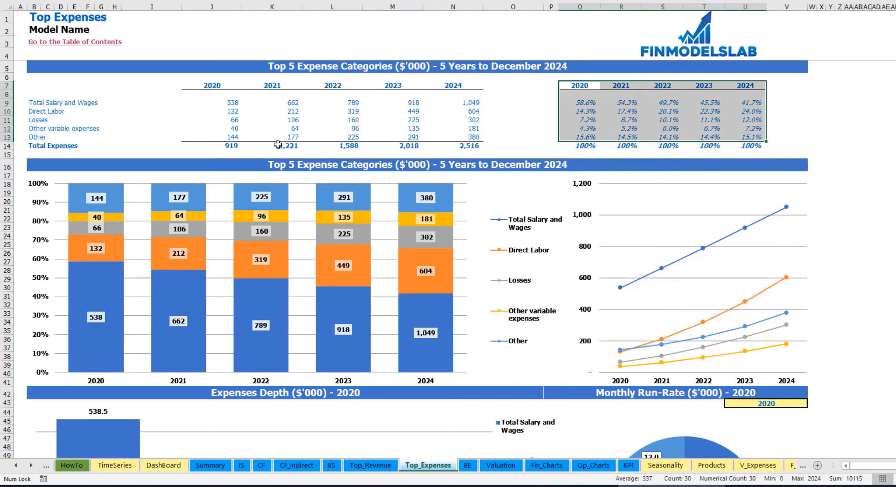
click(865, 137)
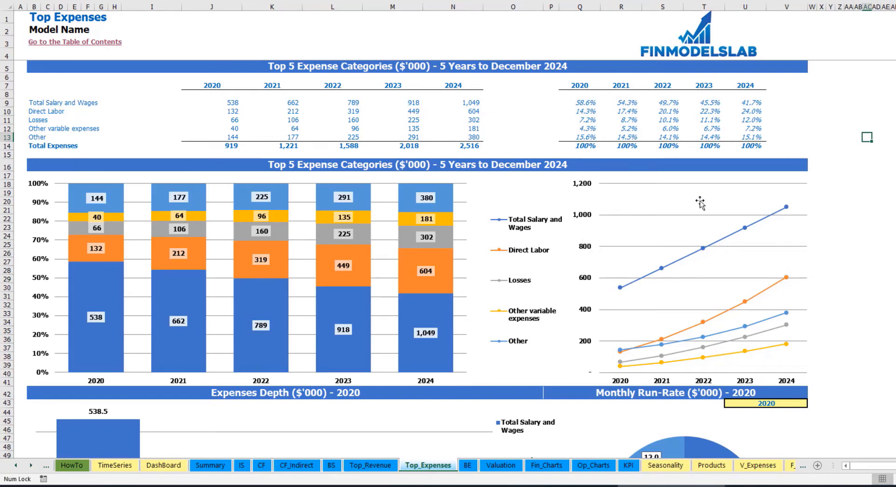
Set the year for the Expenses Depth and Monthly Run-Rate charts to 2021.
scroll(869, 187, down, 7)
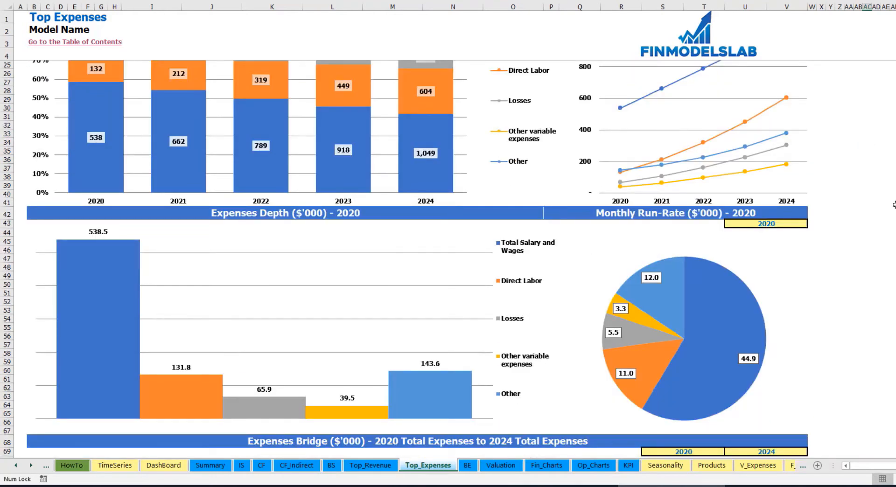
scroll(895, 204, down, 3)
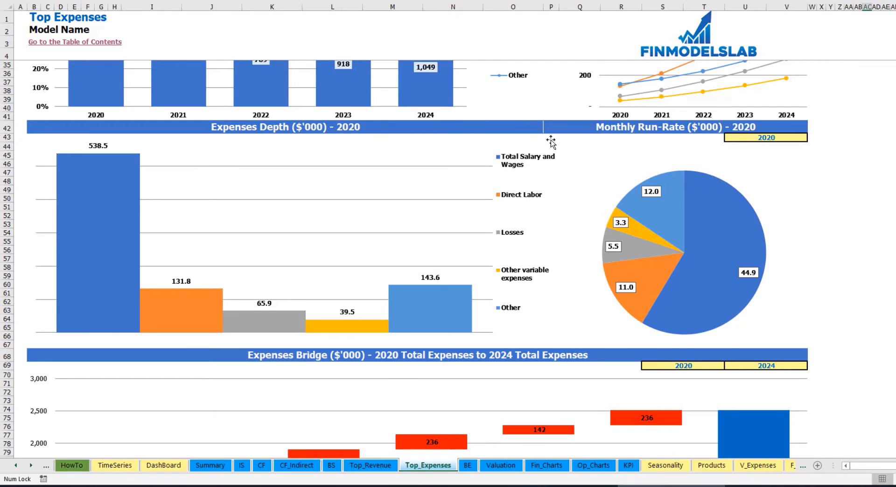
click(781, 138)
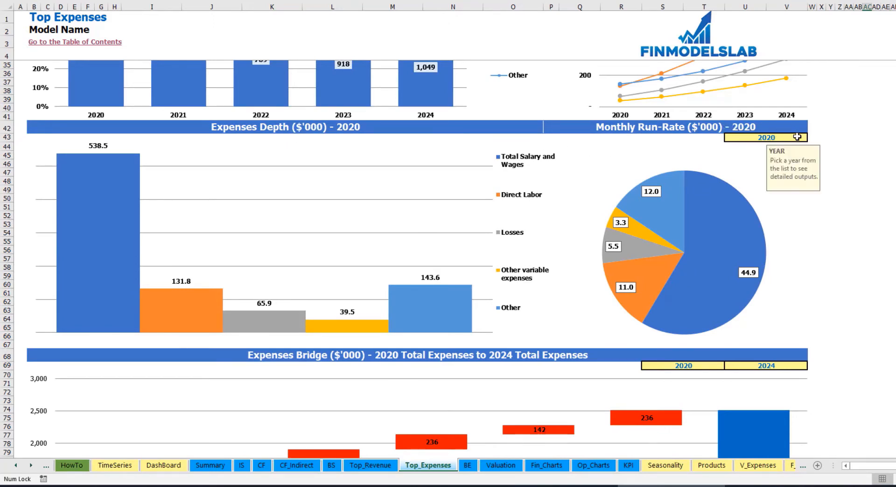
click(812, 138)
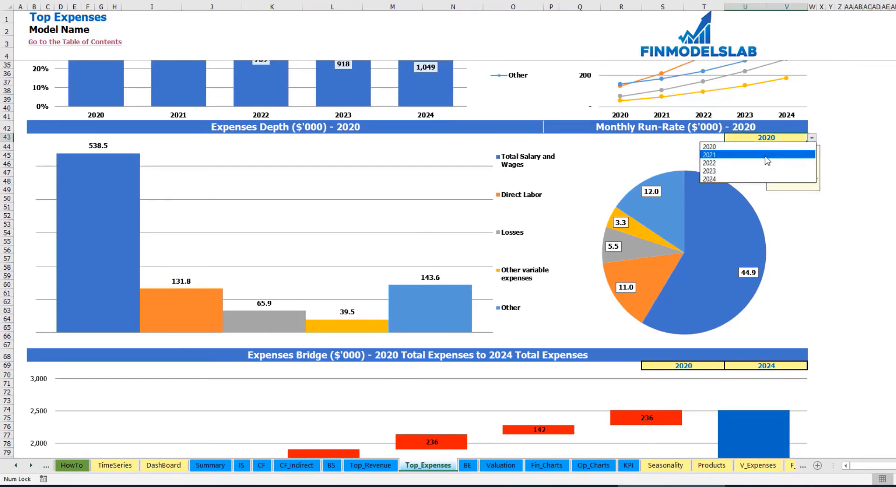
click(742, 156)
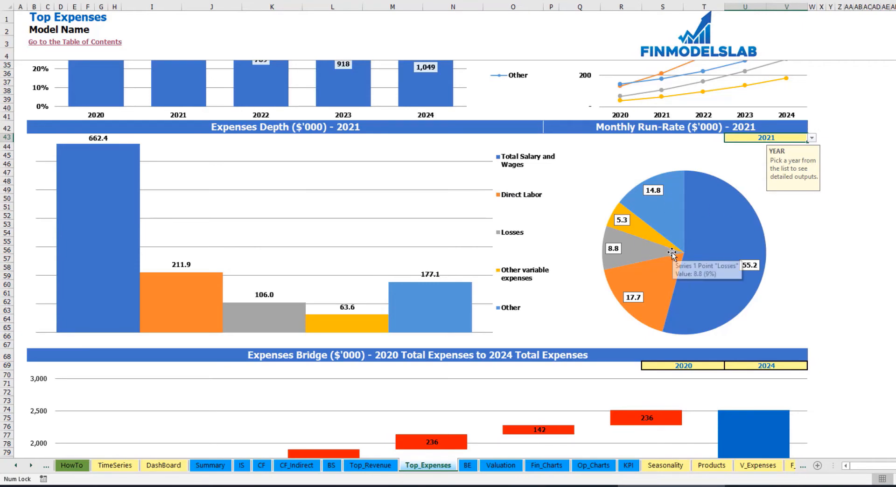
Review the Expenses Bridge chart and inspect the year choices for its first and last year.
scroll(668, 255, down, 7)
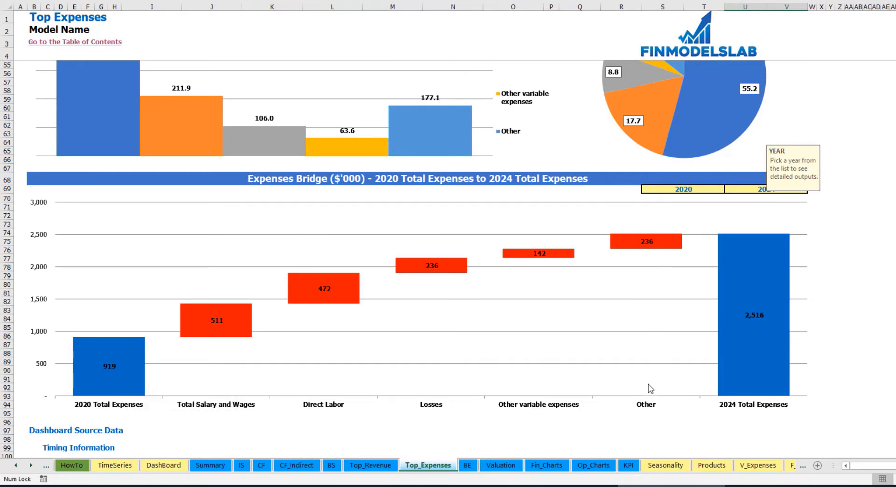
click(716, 188)
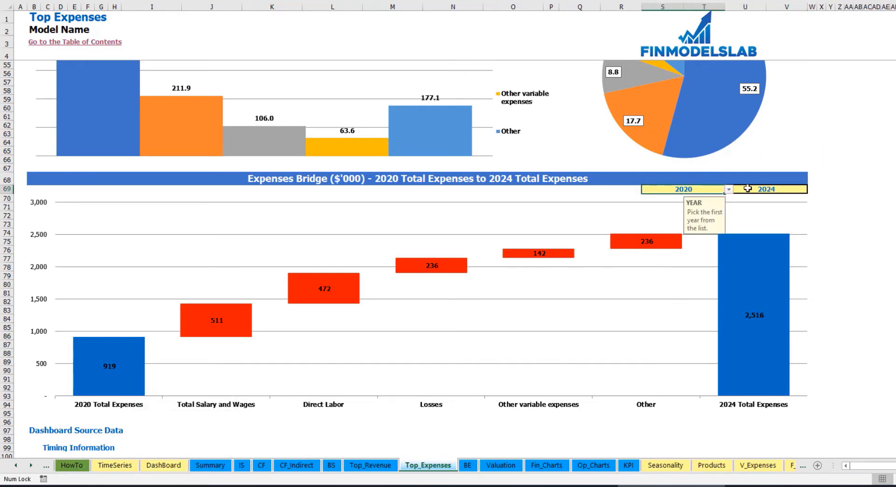
click(787, 189)
click(719, 190)
click(728, 191)
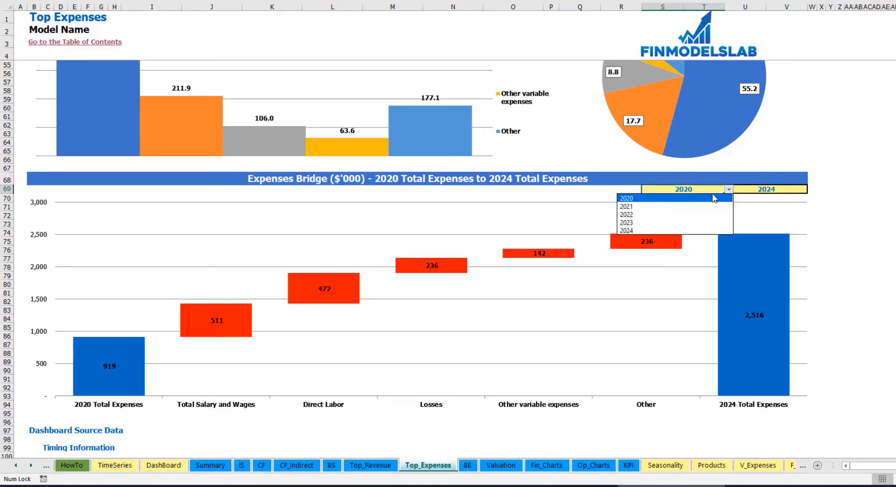
key(Escape)
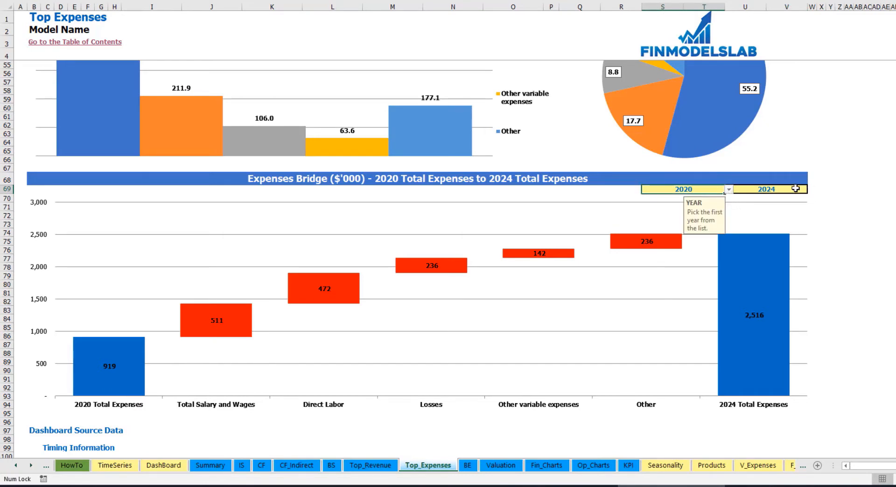
click(796, 189)
click(812, 189)
key(Escape)
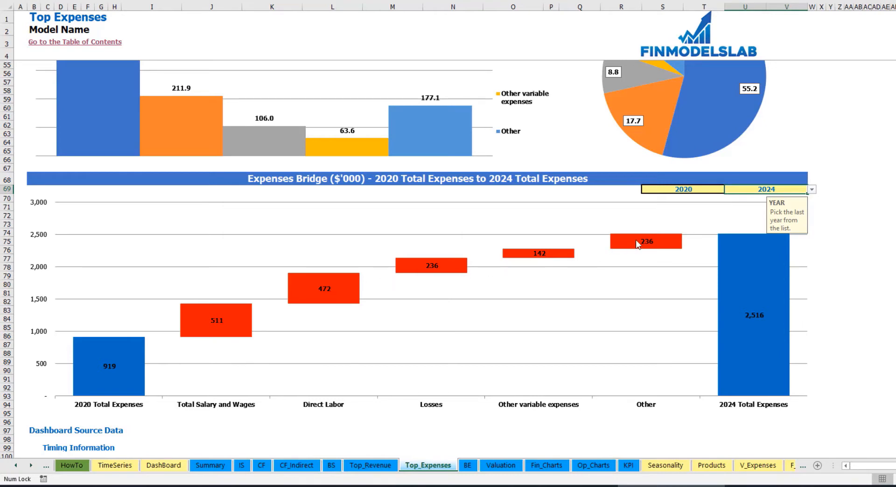
View the Break Even Analysis sheet, and examine the loan and equity costs, resource shares and WACC on the Valuation sheet.
click(468, 466)
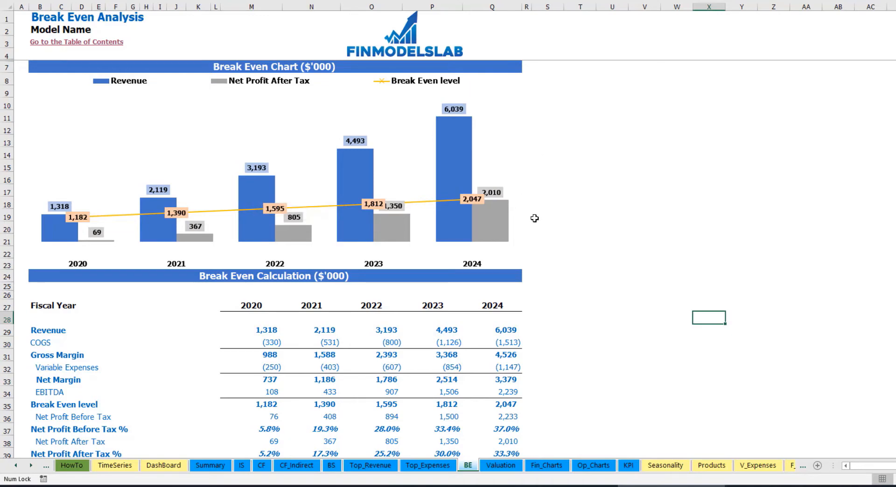
click(495, 465)
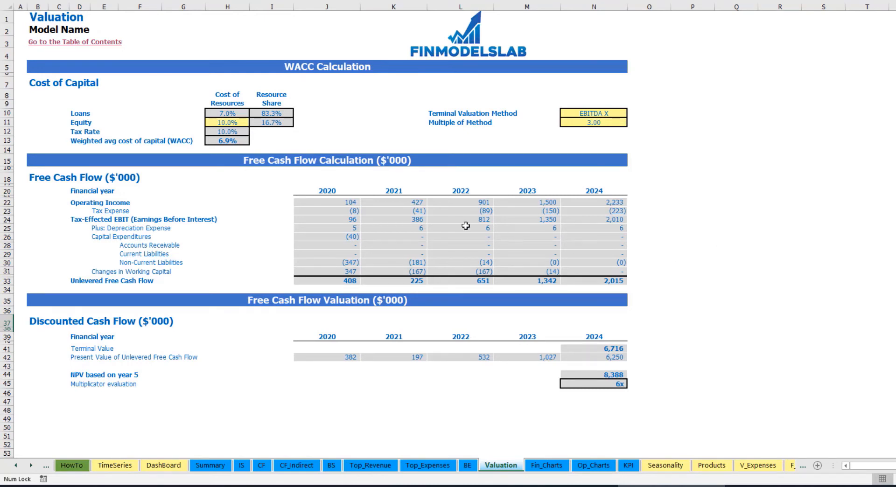
click(222, 123)
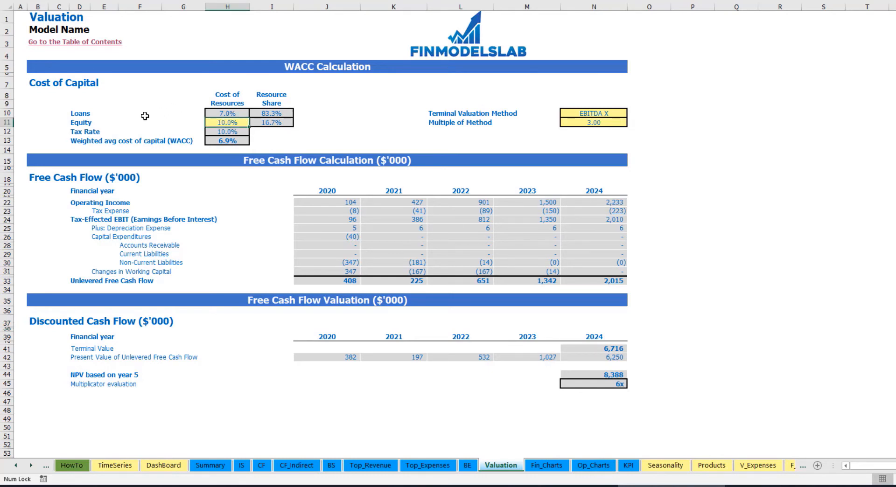
click(213, 113)
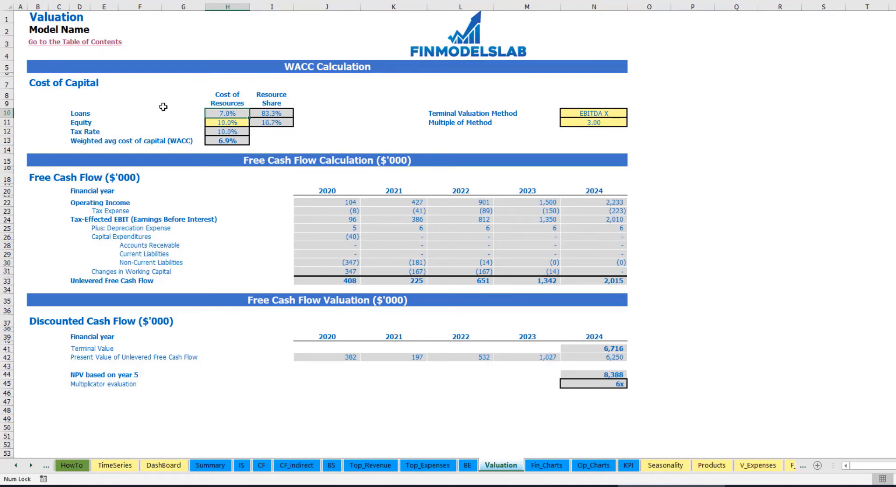
drag(270, 114, 271, 123)
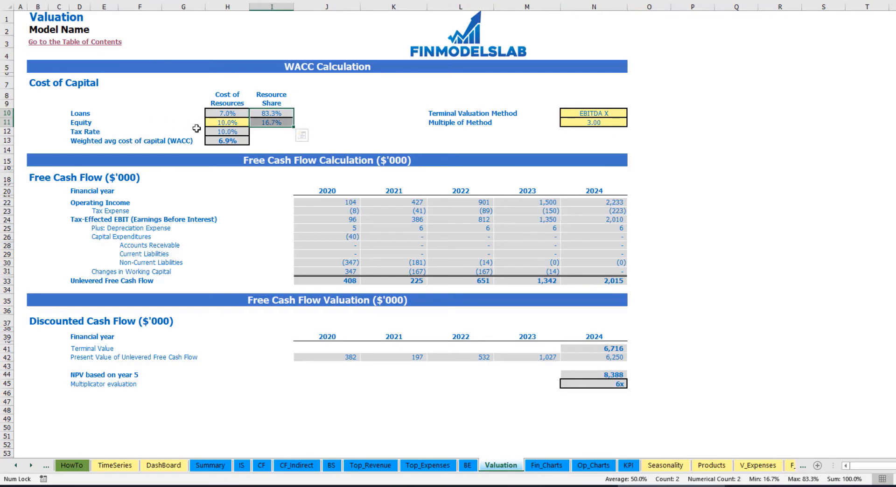
click(236, 144)
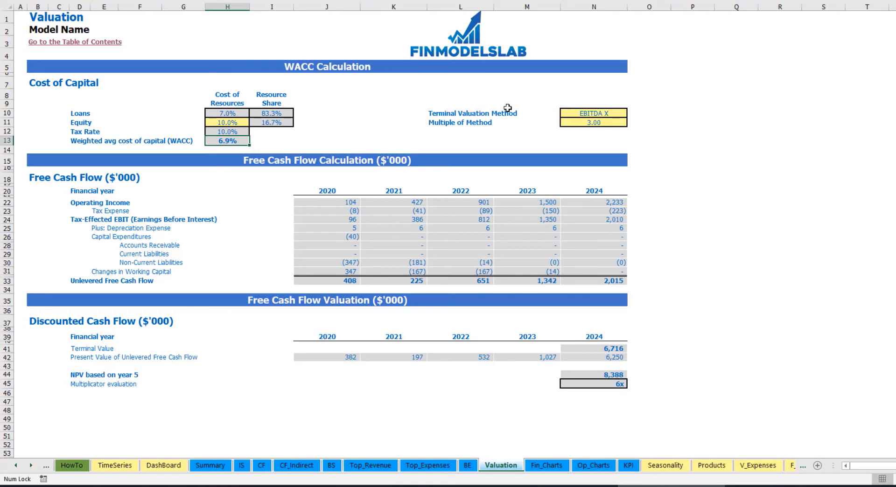
Set the Terminal Valuation Method on the Valuation sheet to Revenue X.
click(605, 115)
click(633, 114)
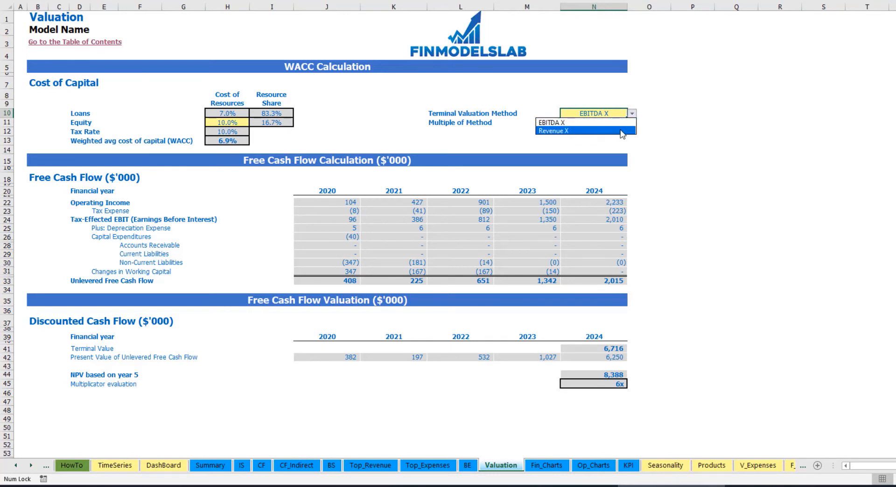
click(627, 131)
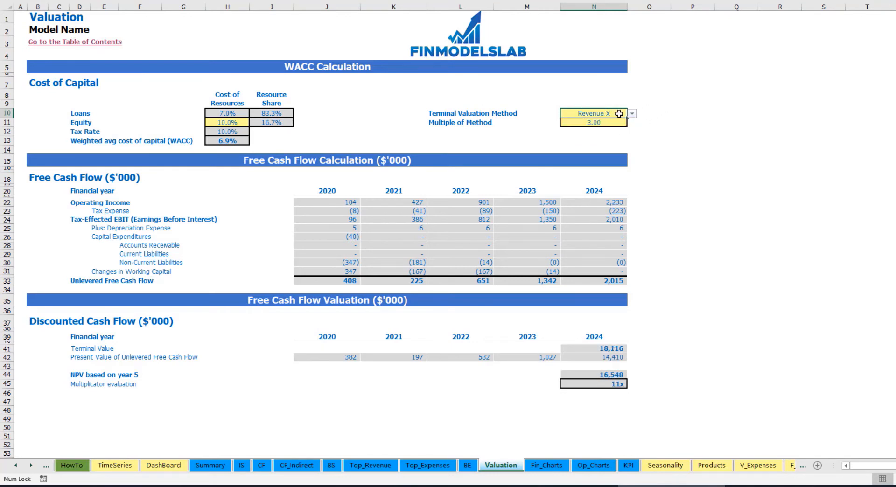
Examine the method multiple, the terminal value and the unlevered free cash flow for 2020 to 2024.
click(586, 123)
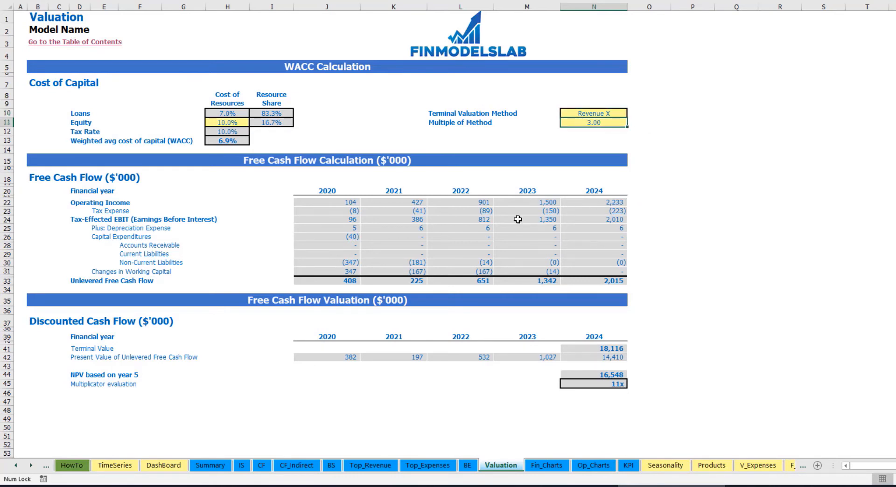
click(583, 352)
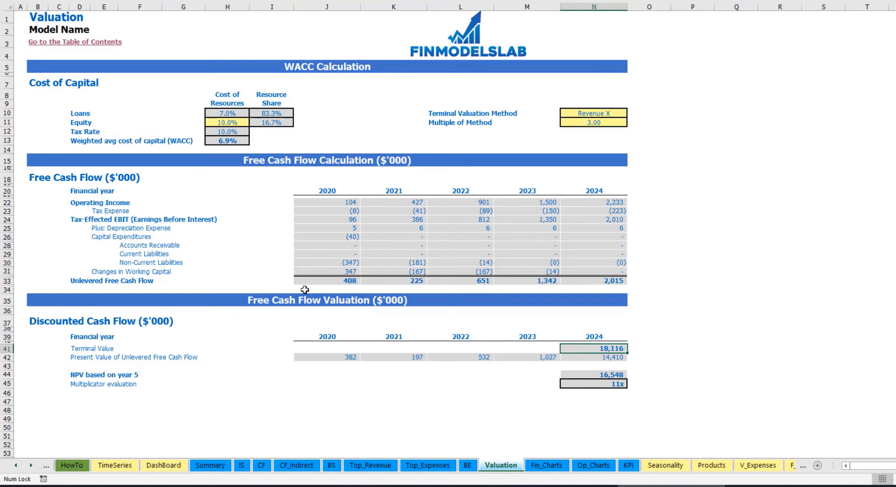
drag(312, 280, 591, 281)
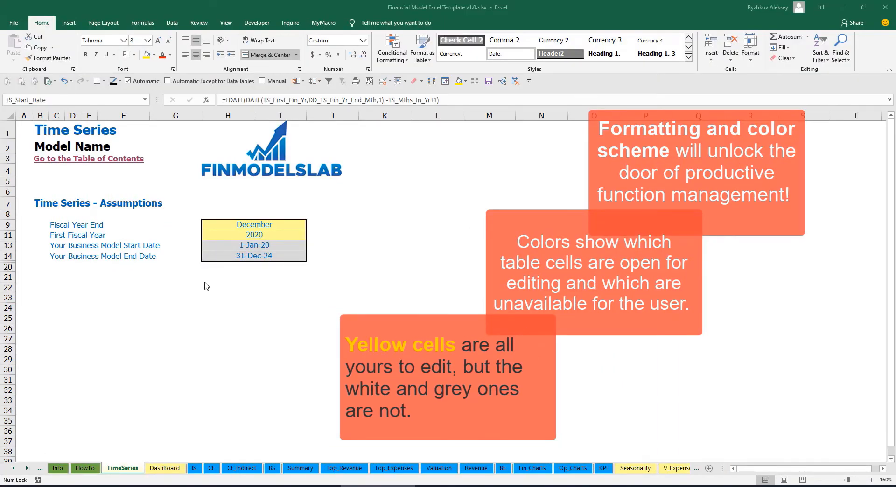
Look through the sheets of Financial Model Excel Template v1.0.xlsx, from the calculation sheets back to the instruction sheets.
click(27, 469)
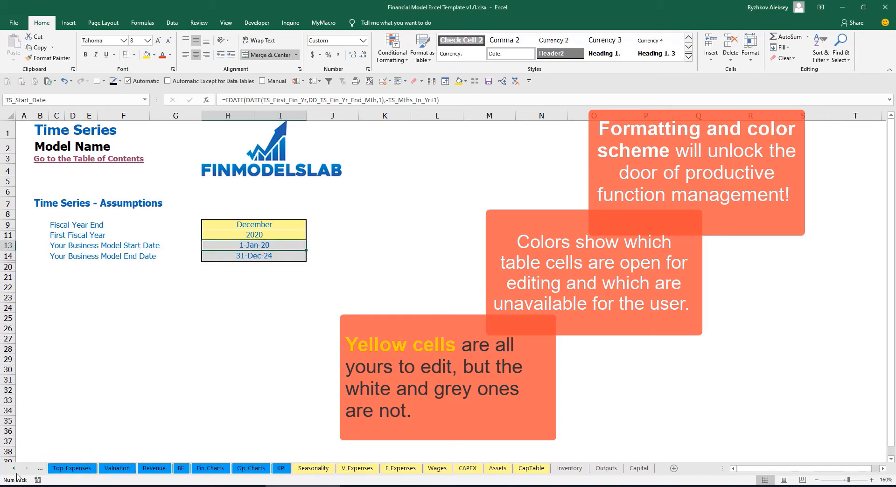
click(14, 469)
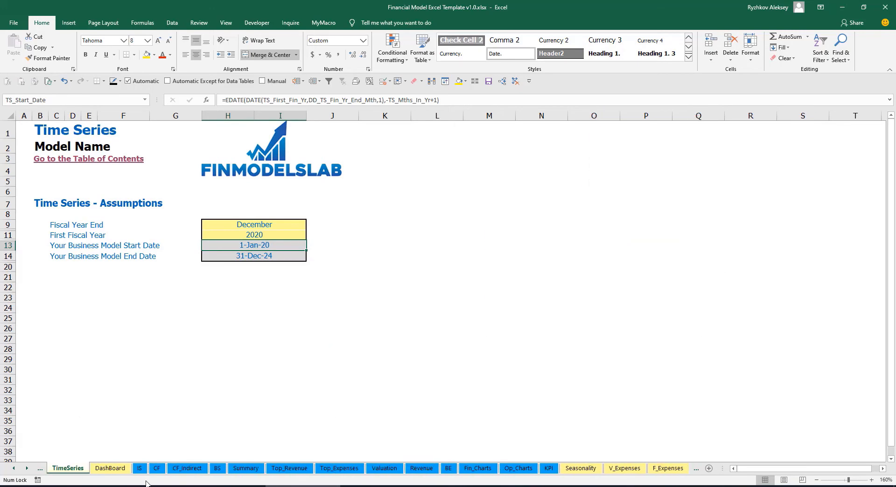
click(28, 472)
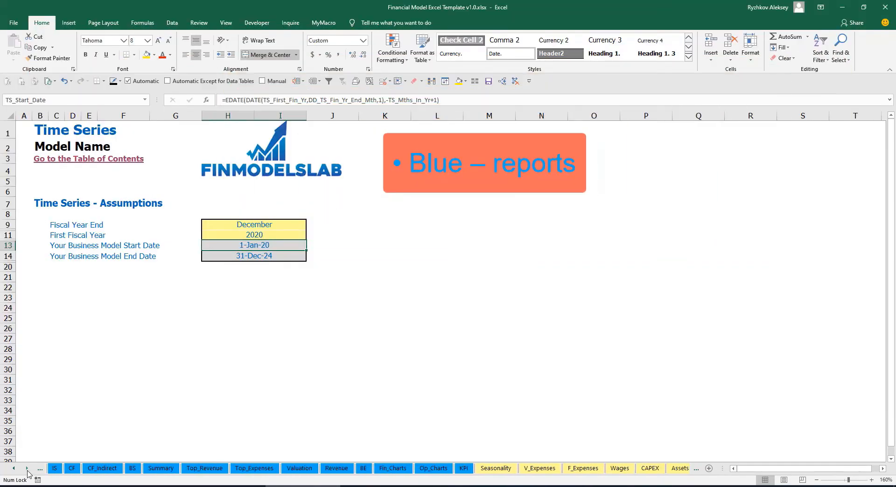
click(27, 471)
click(28, 471)
click(27, 472)
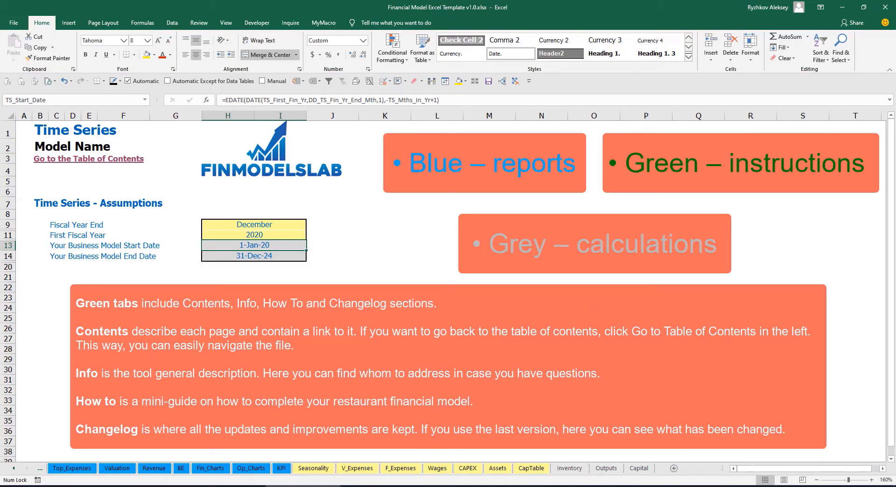
click(13, 469)
click(14, 469)
click(14, 469)
click(14, 468)
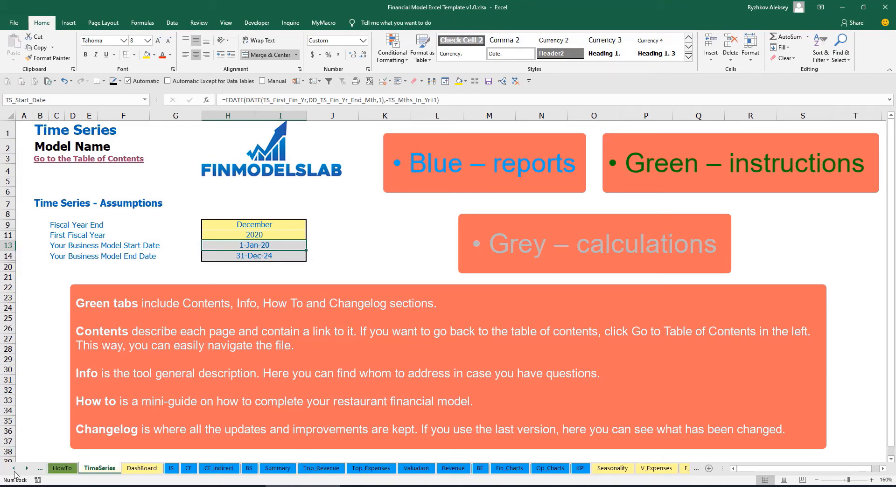
click(13, 469)
click(13, 469)
click(13, 468)
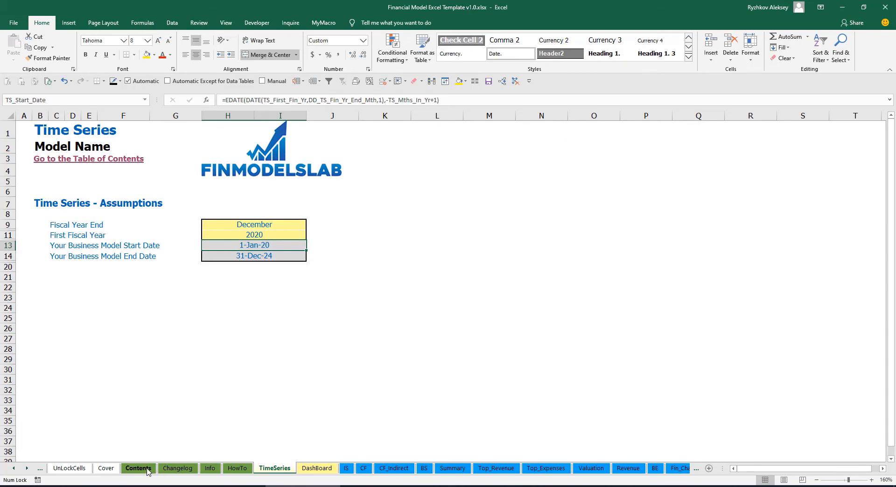
From the Table of Contents, follow the Financial Statements Summary link and return to the contents.
click(139, 469)
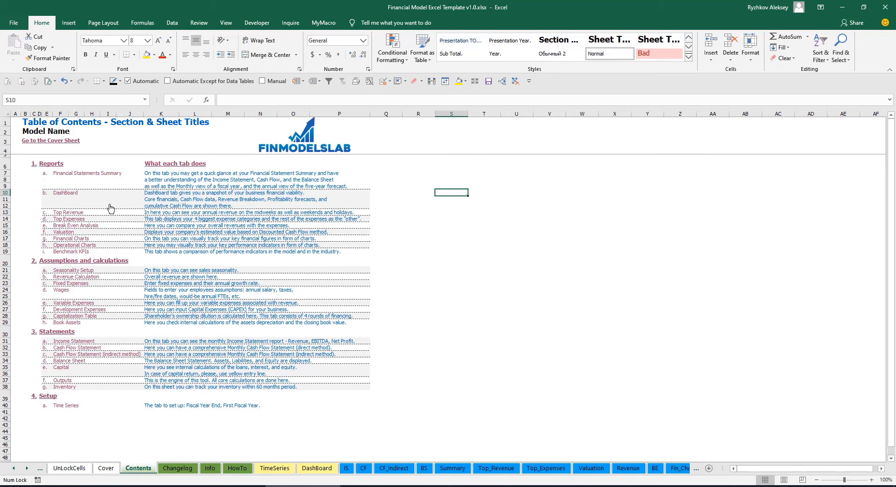
click(80, 176)
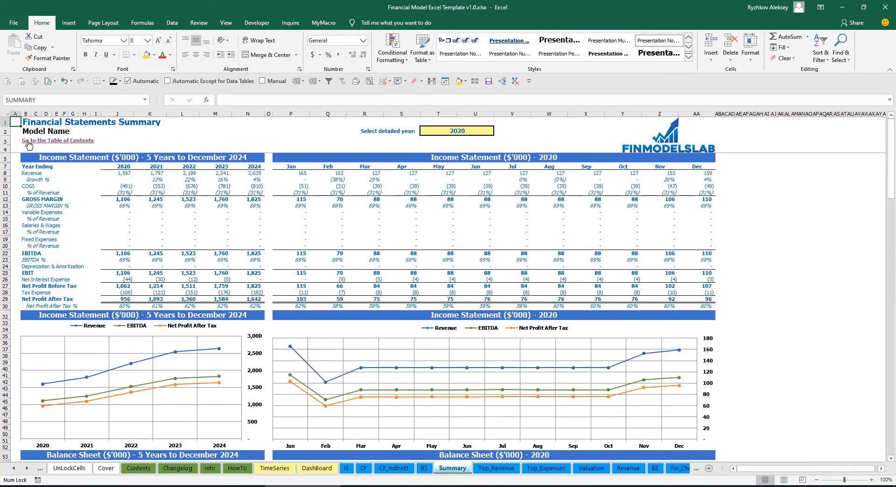
click(29, 142)
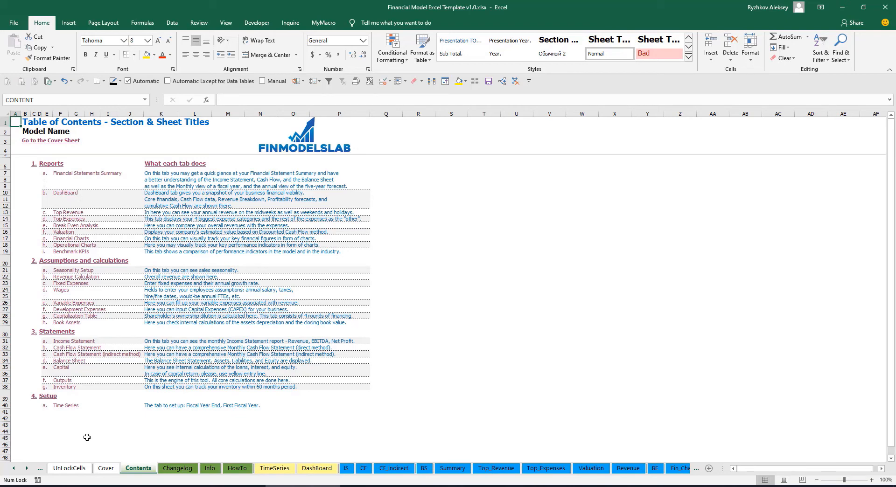
Read through the HowTo guide, from the business model principles and revenue assumptions to the expenses, wages and Book Assets sections.
click(237, 469)
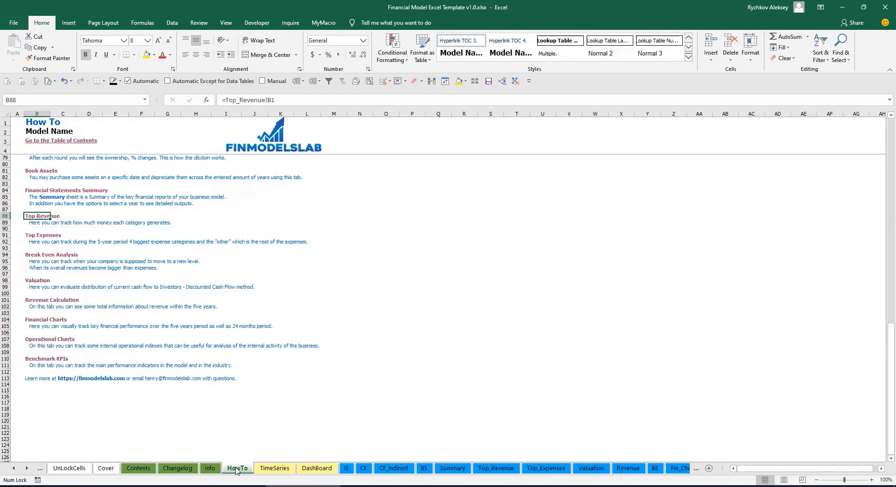
scroll(95, 288, up, 20)
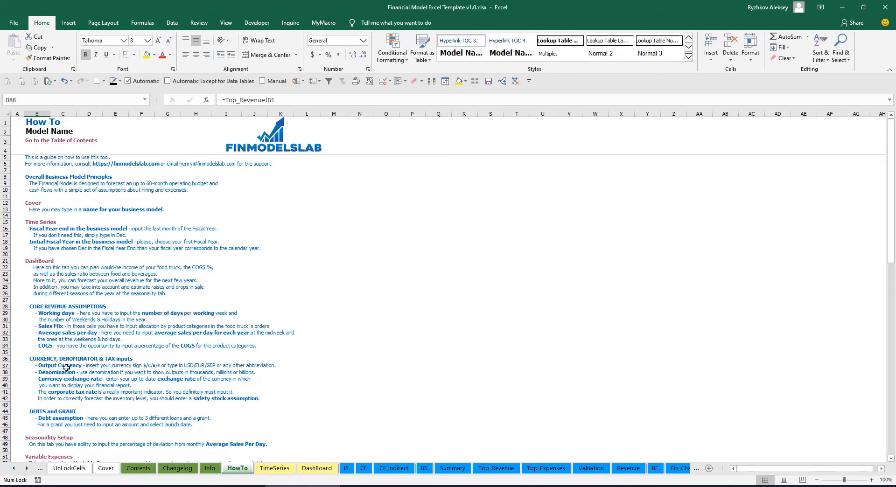
scroll(47, 313, down, 3)
scroll(54, 332, down, 3)
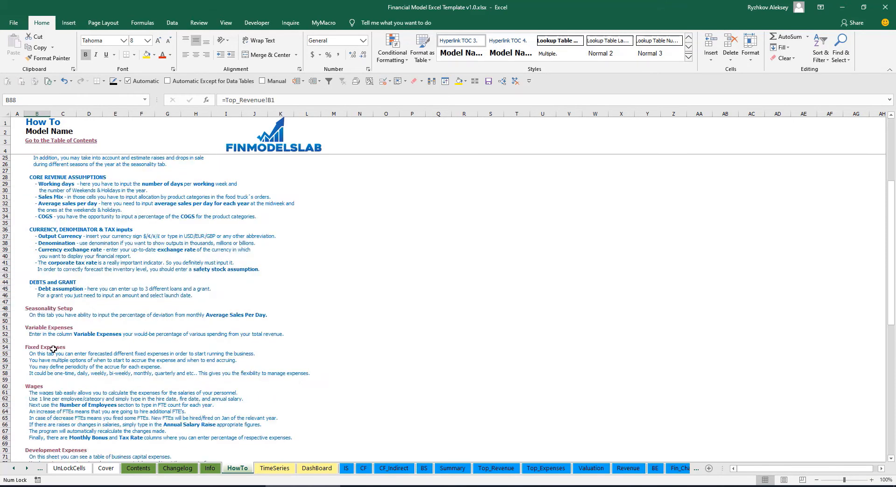
scroll(47, 354, down, 3)
scroll(43, 371, down, 3)
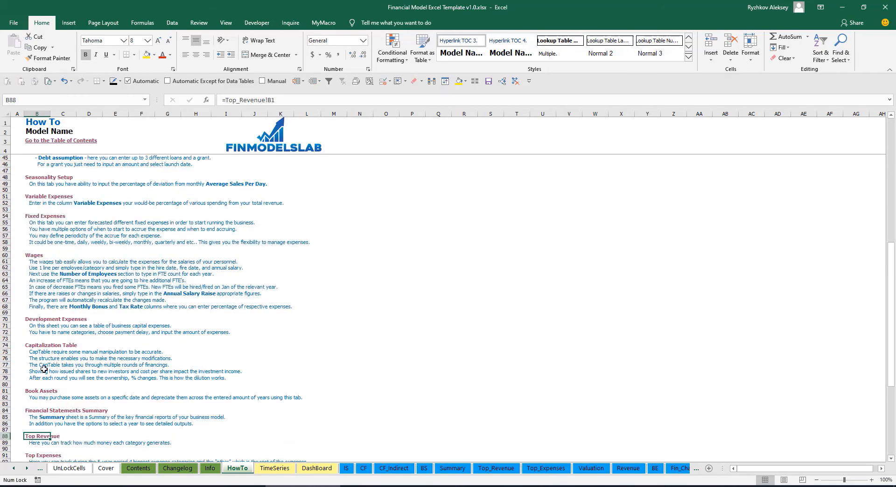
scroll(44, 369, up, 12)
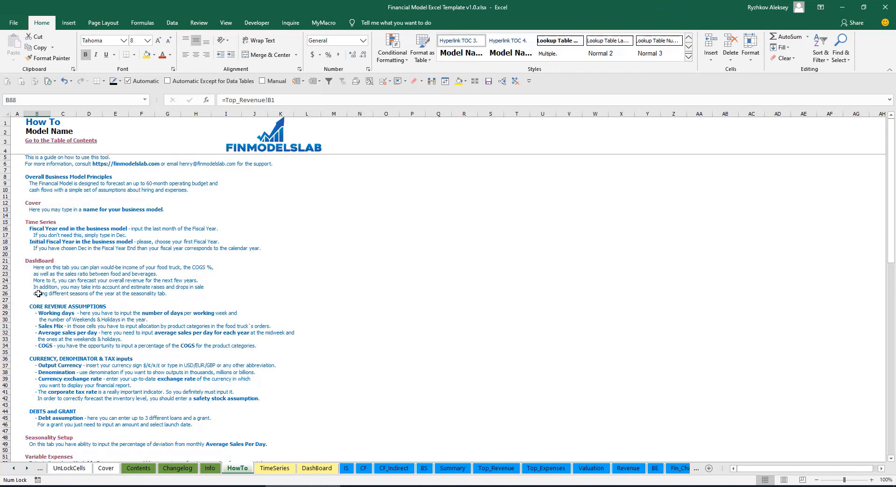
scroll(39, 294, down, 12)
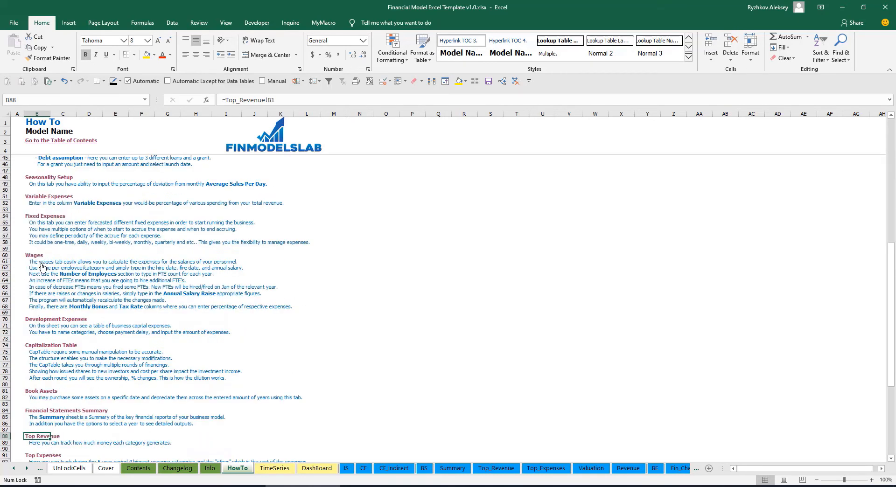
click(30, 394)
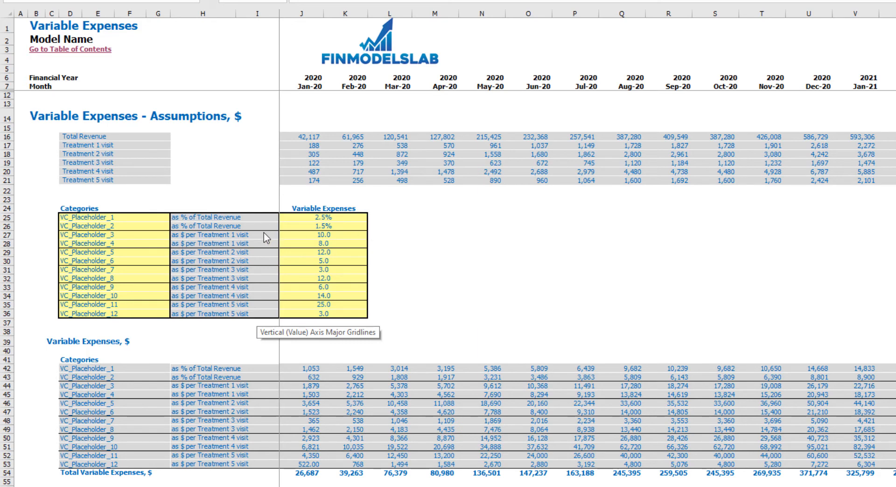
Examine which Variable Expenses categories are based on a percentage of total revenue and which on dollars per treatment visit.
click(251, 226)
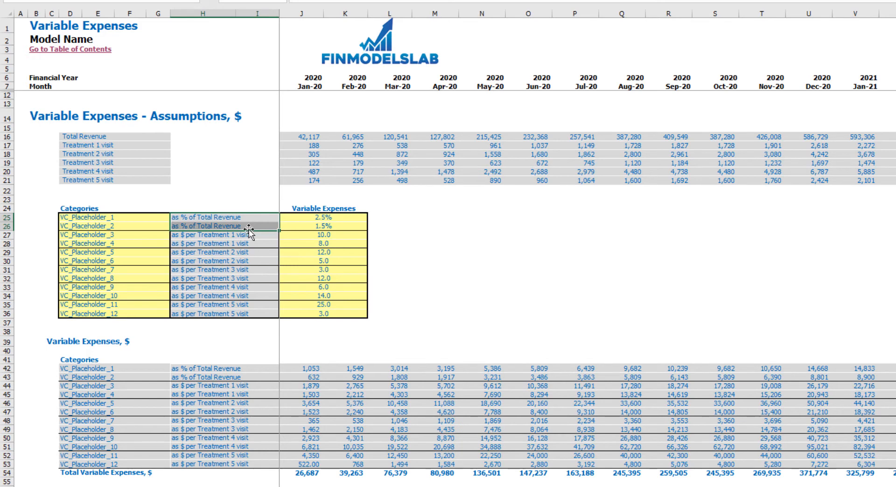
mouse_move(238, 235)
mouse_down()
mouse_move(252, 276)
mouse_move(246, 315)
mouse_up()
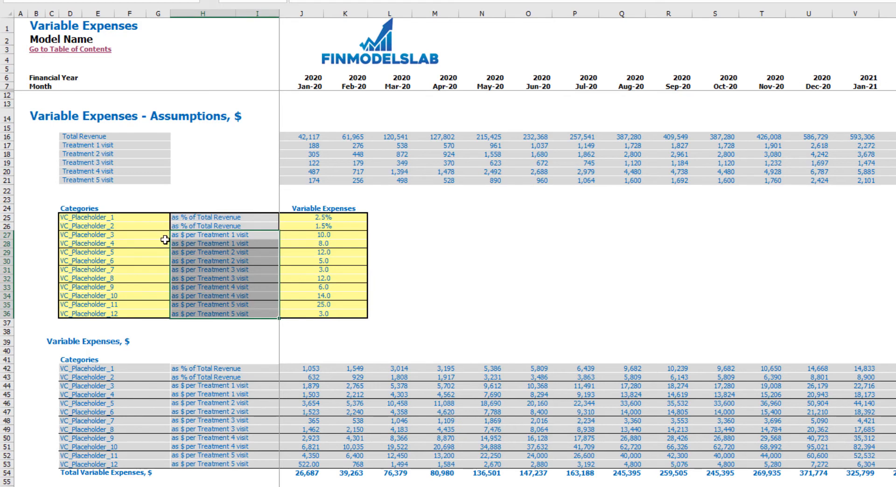
click(202, 237)
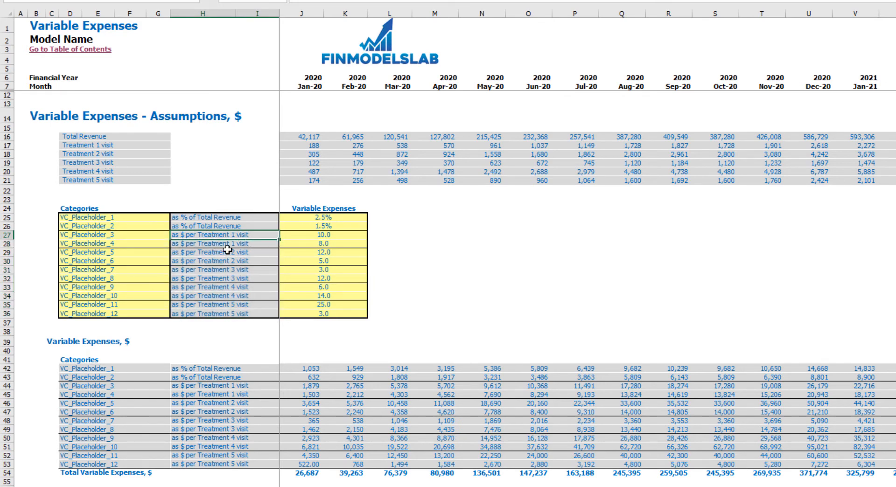
Examine the monthly total revenue and Treatment 1–5 visit figures alongside the Variable Expenses rates they drive.
drag(309, 137, 608, 182)
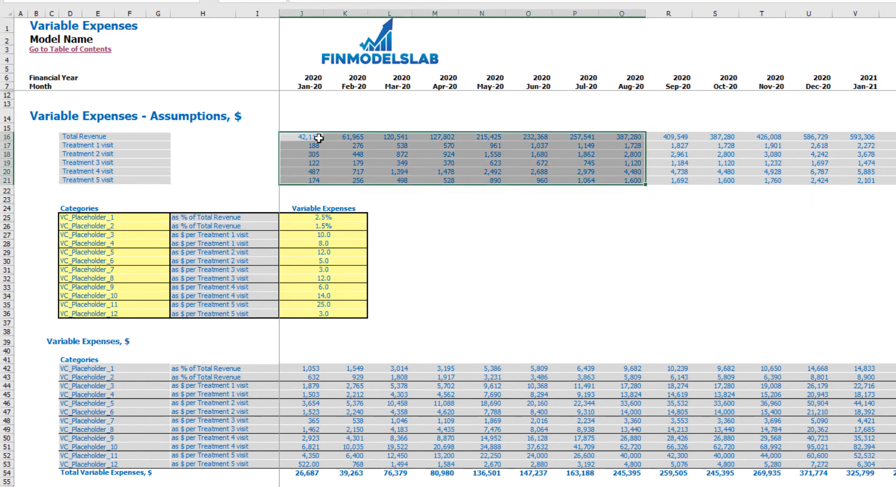
drag(319, 139, 555, 136)
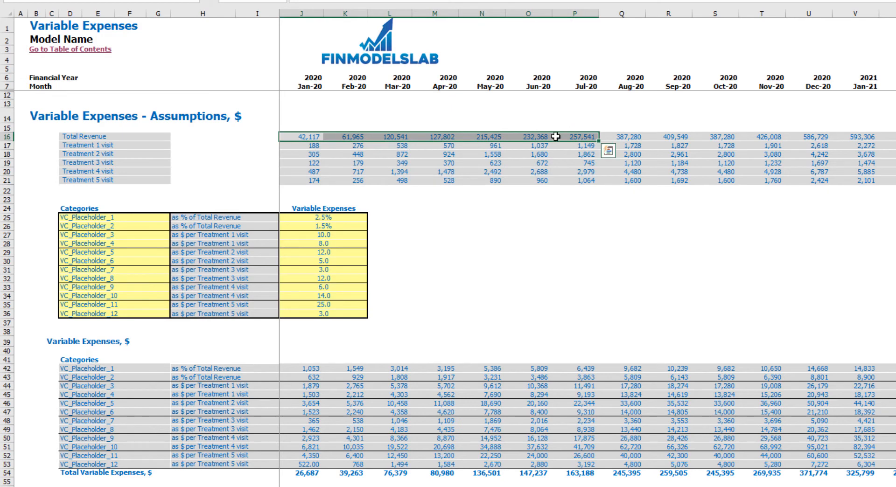
drag(311, 146, 574, 179)
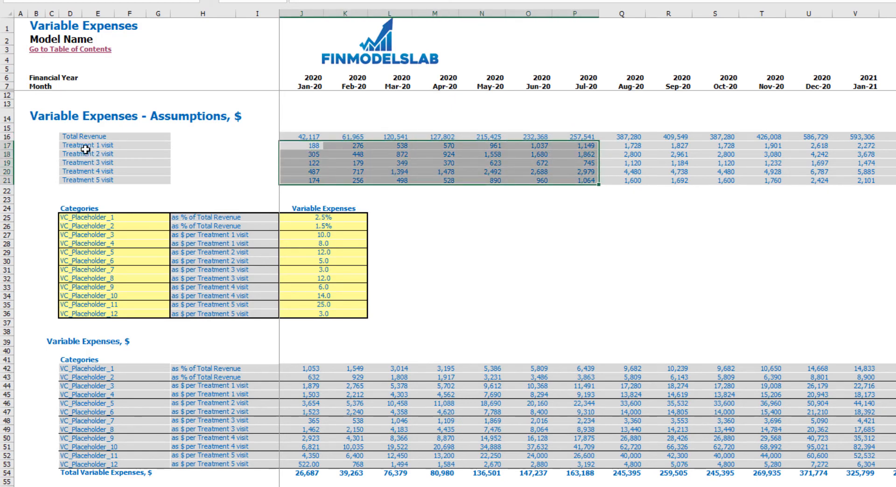
drag(298, 217, 308, 313)
click(484, 255)
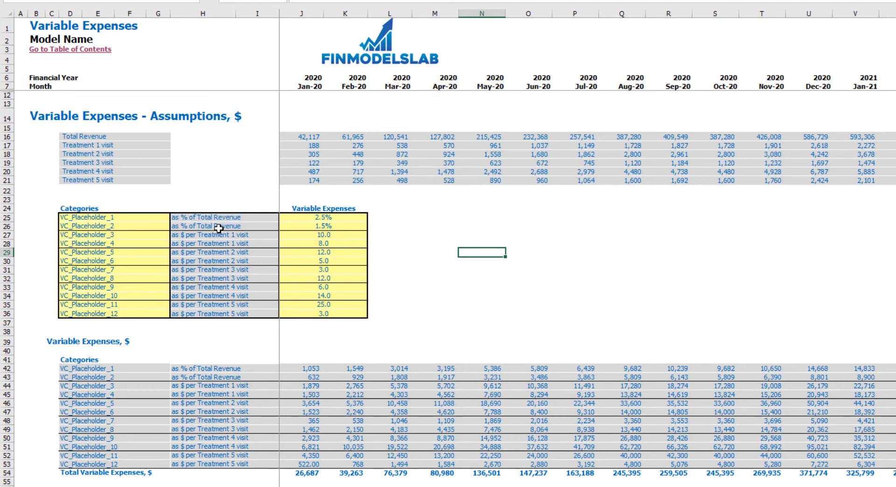
Examine the percentage-of-revenue rates for the first two expense categories and the per-visit basis of VC_Placeholder_3 to VC_Placeholder_12.
click(319, 219)
click(309, 229)
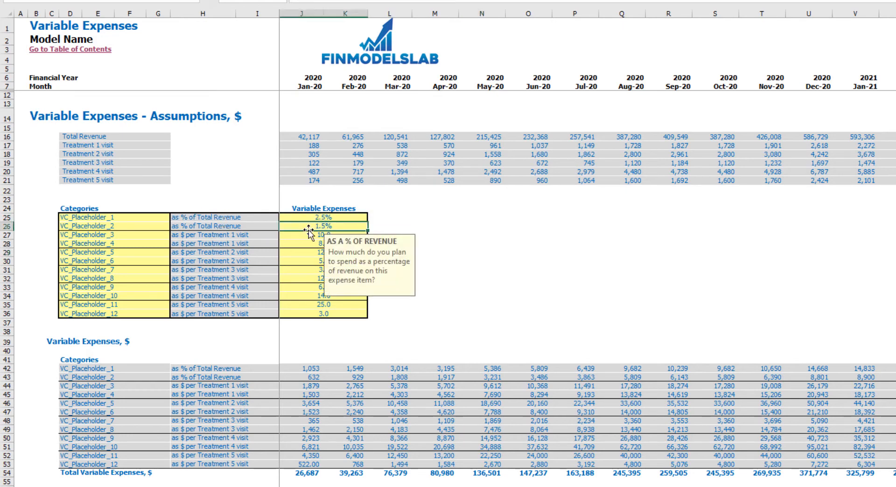
click(414, 217)
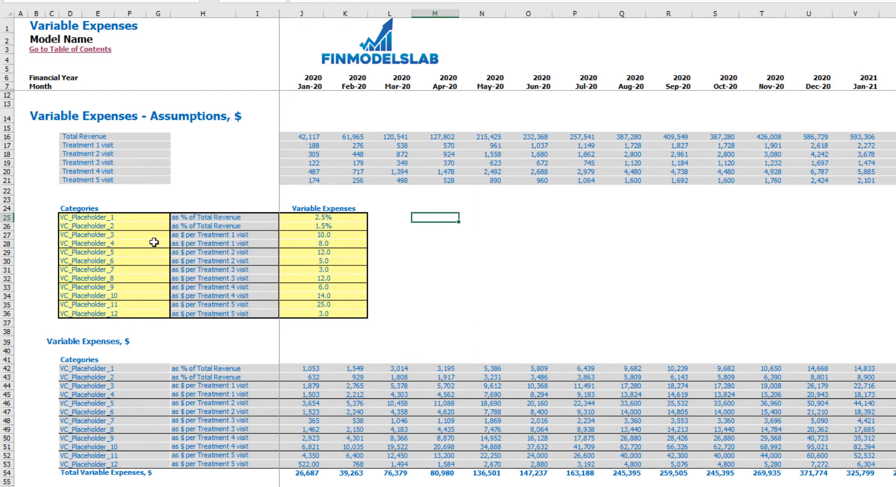
drag(152, 239, 140, 310)
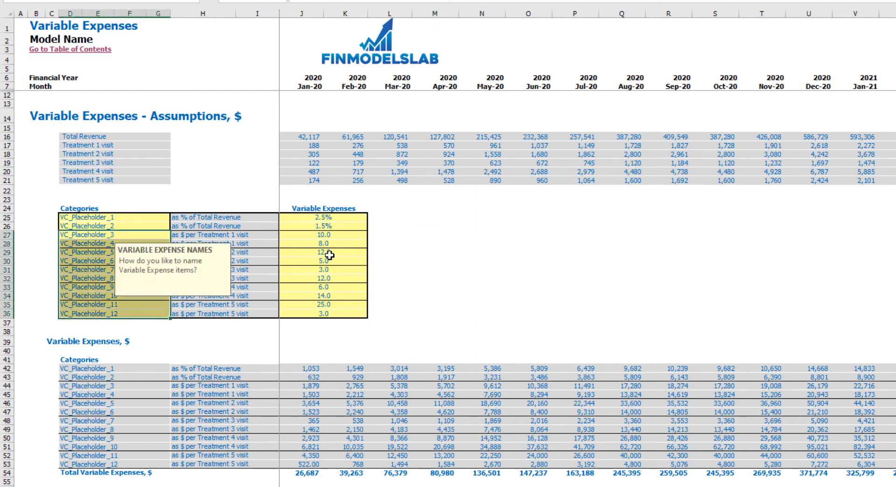
click(336, 237)
click(448, 243)
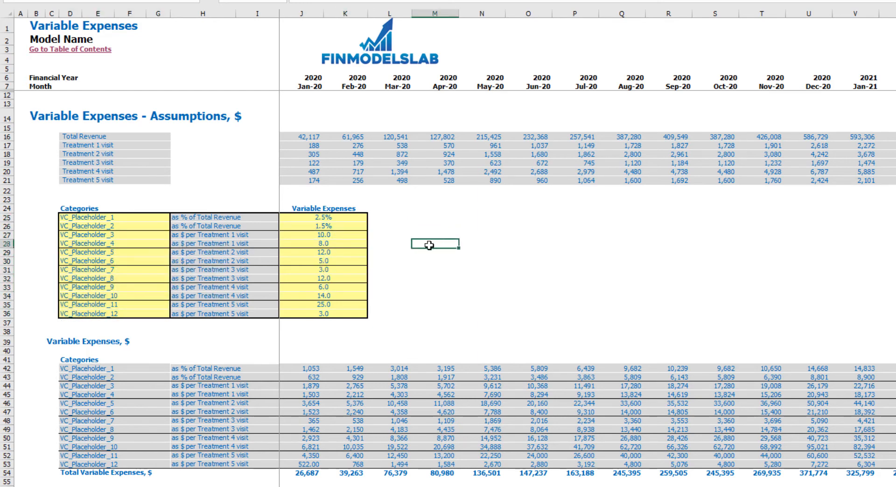
click(221, 237)
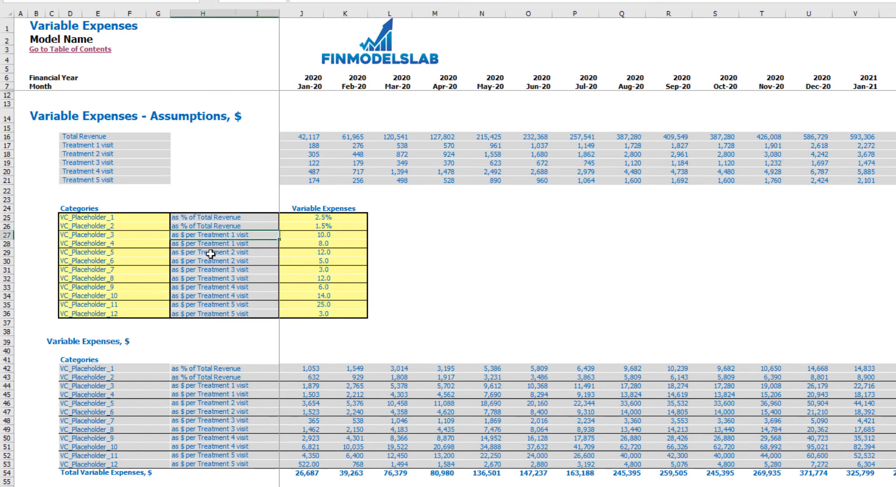
click(214, 255)
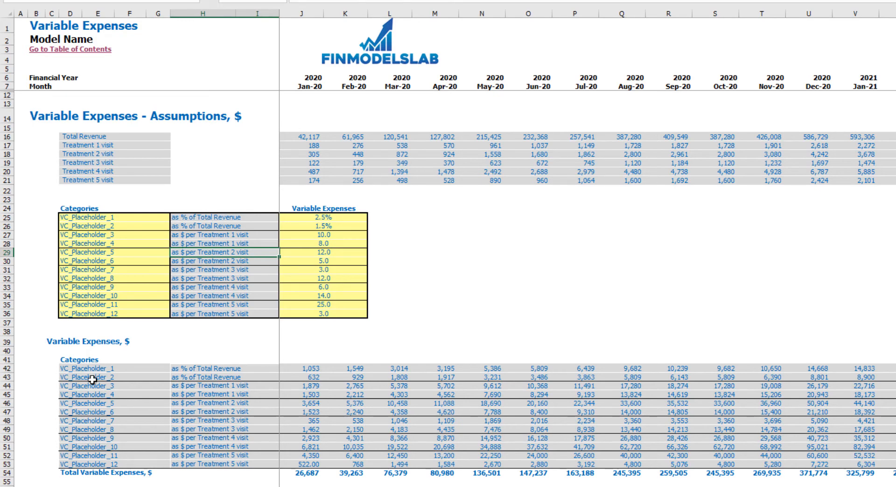
Expand the Variable Expenses group in the Income Statement and review its monthly category breakdown.
click(206, 486)
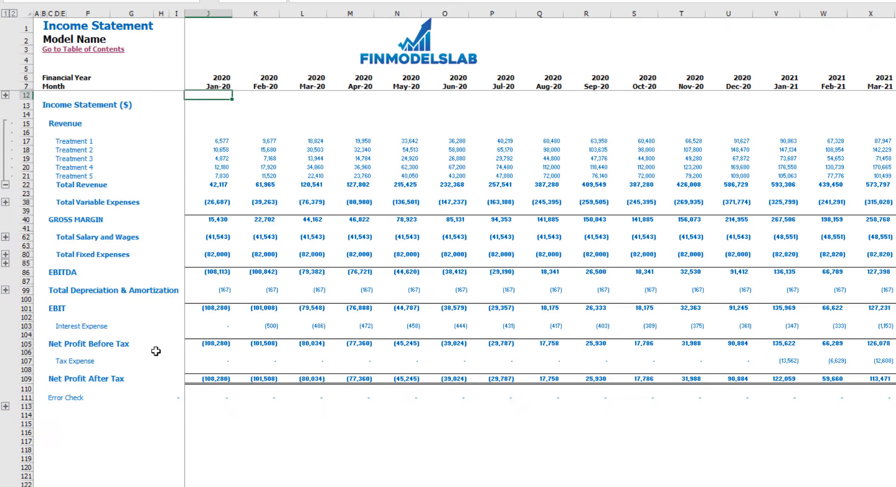
click(6, 202)
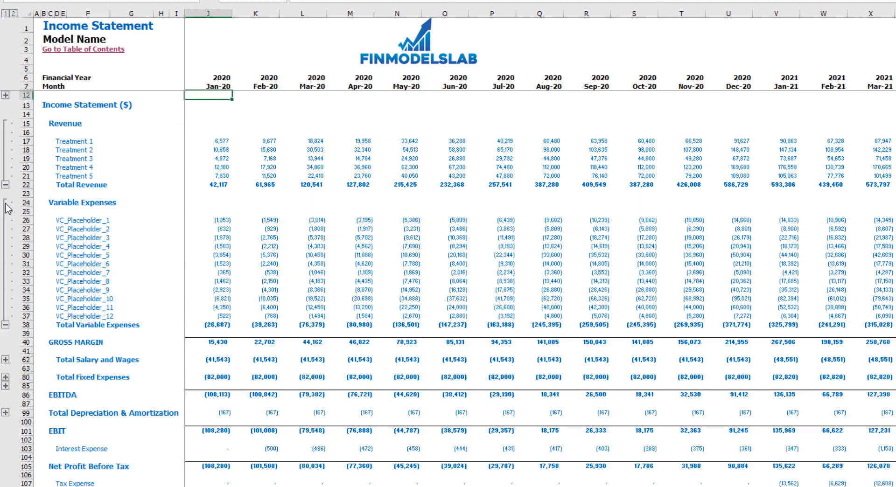
click(63, 220)
drag(68, 241, 380, 317)
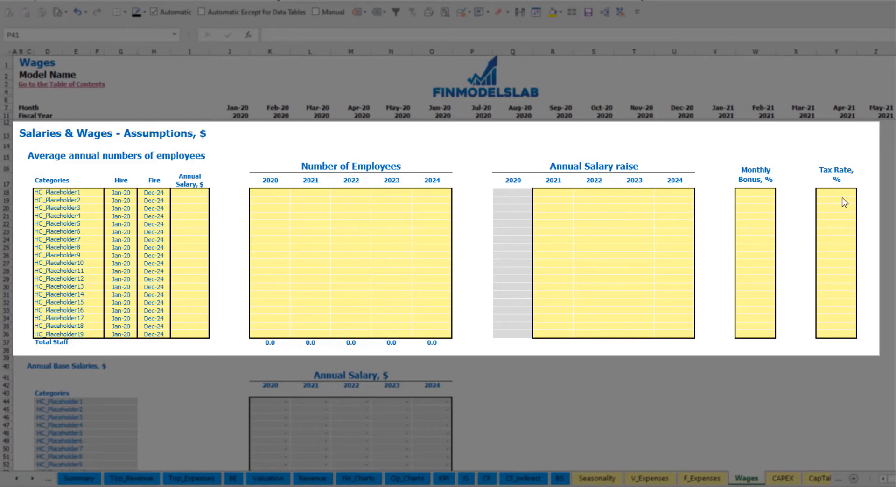
Name the first staff position on the Wages sheet CFO and set its hire date to Mar-20.
click(91, 193)
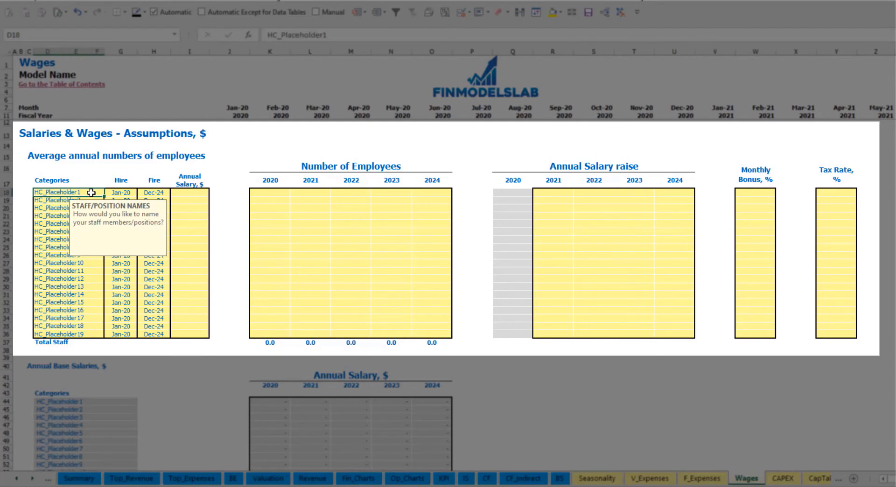
text(CFO)
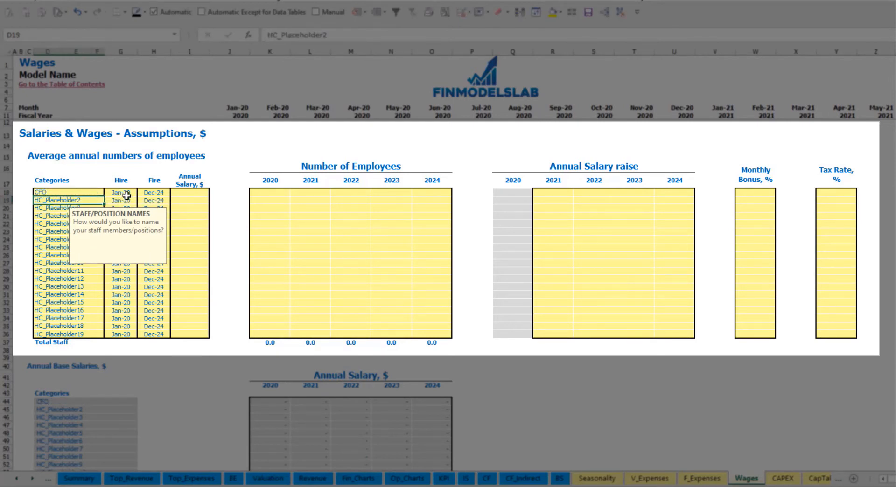
click(122, 192)
click(140, 193)
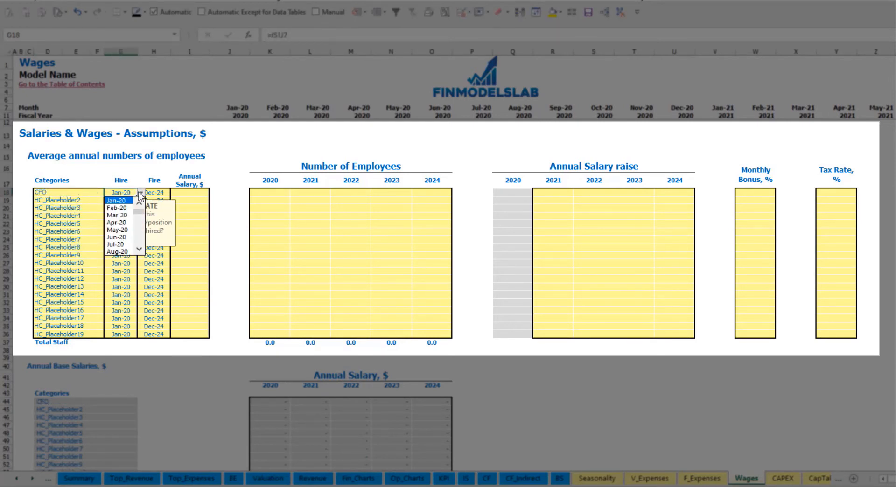
click(130, 215)
Check the CFO's fire date and set the position's annual salary to 50,000.
click(167, 192)
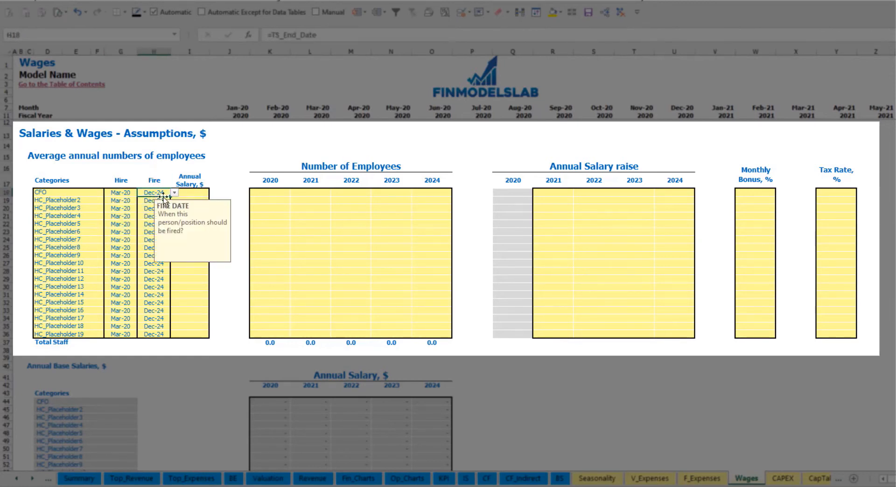
click(193, 194)
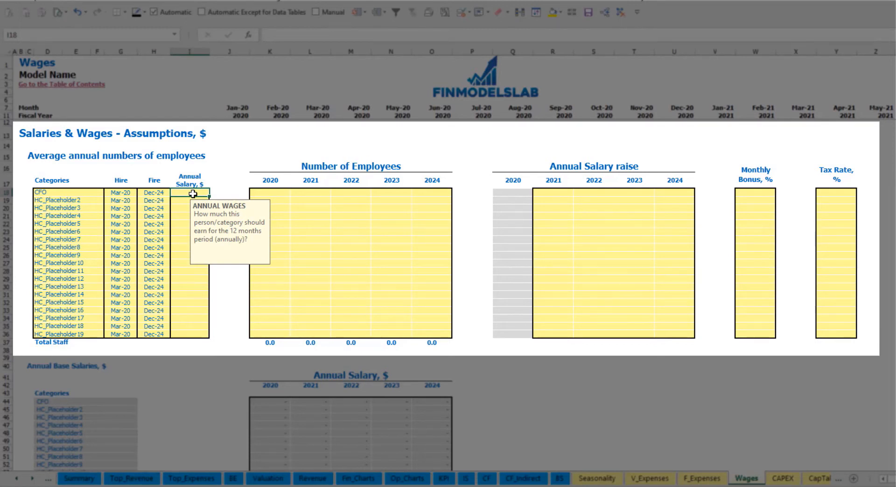
text(50000)
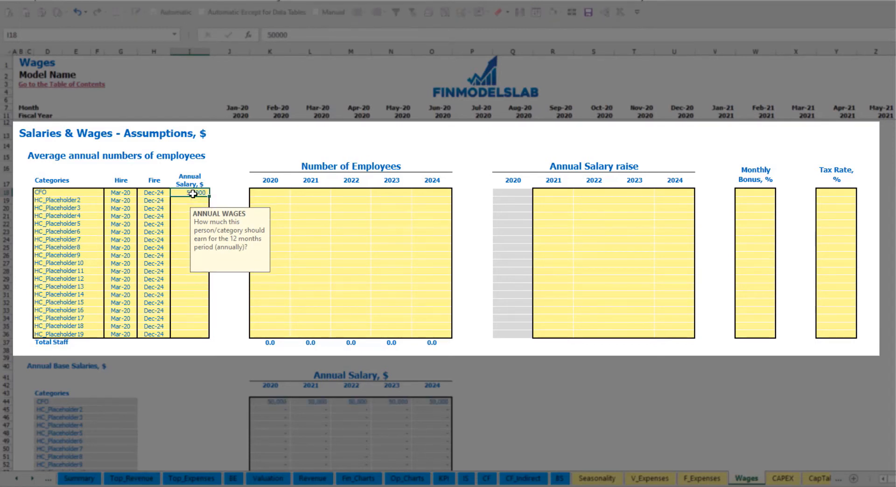
key(Return)
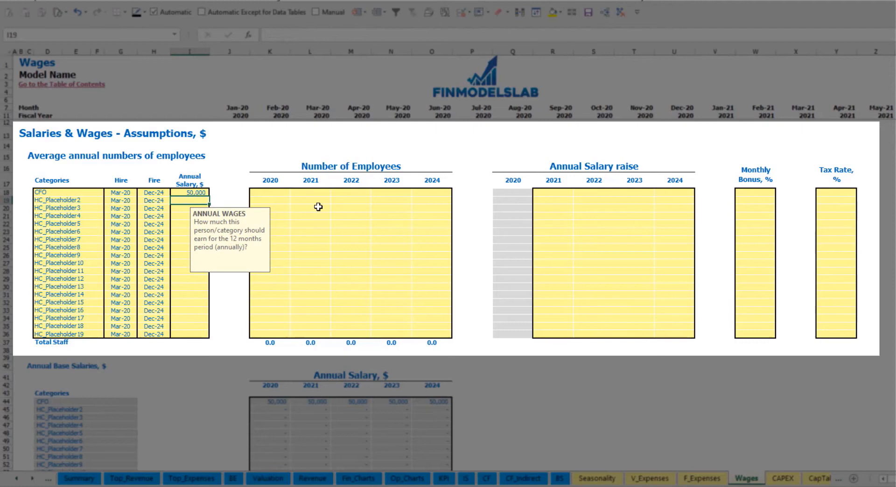
Set the CFO's number of employees to 1 for each year from 2020 to 2024.
click(282, 196)
text(1)
key(Tab)
text(1)
key(Tab)
text(1)
key(Tab)
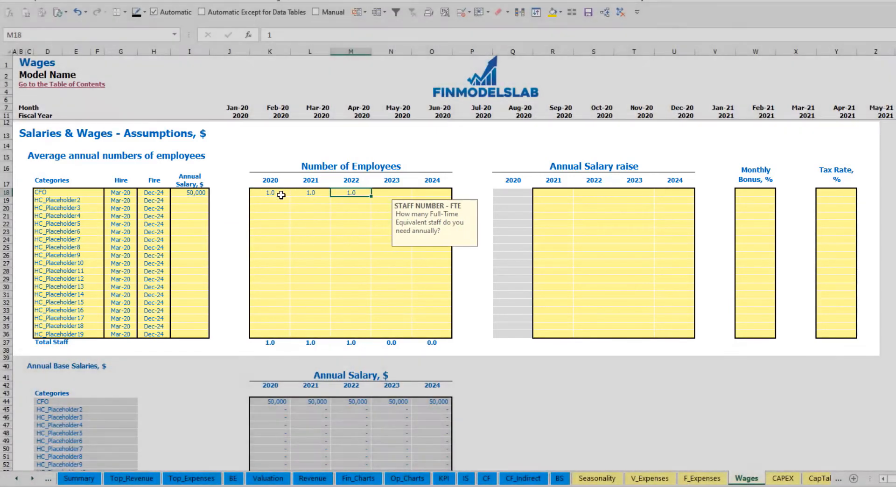
text(1)
key(Tab)
key(Tab)
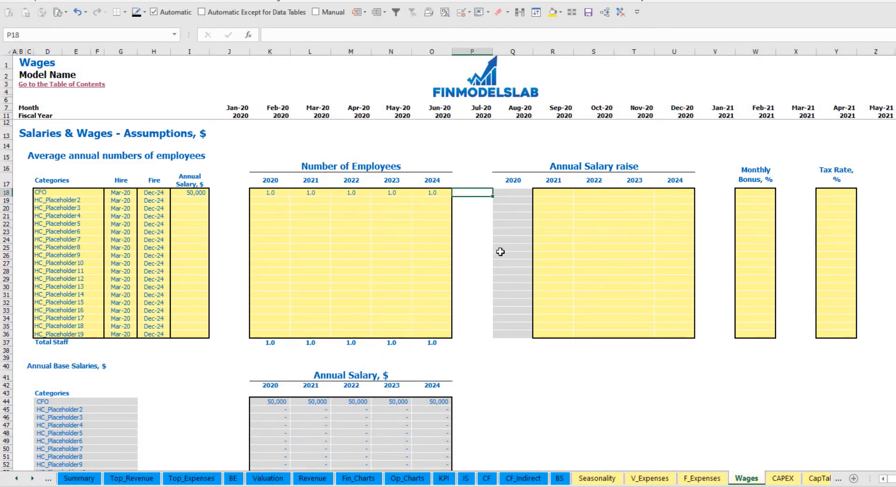
Check the CFO's monthly headcount in Total Staff Numbers across the forecast and return to the wage assumptions.
scroll(369, 324, down, 13)
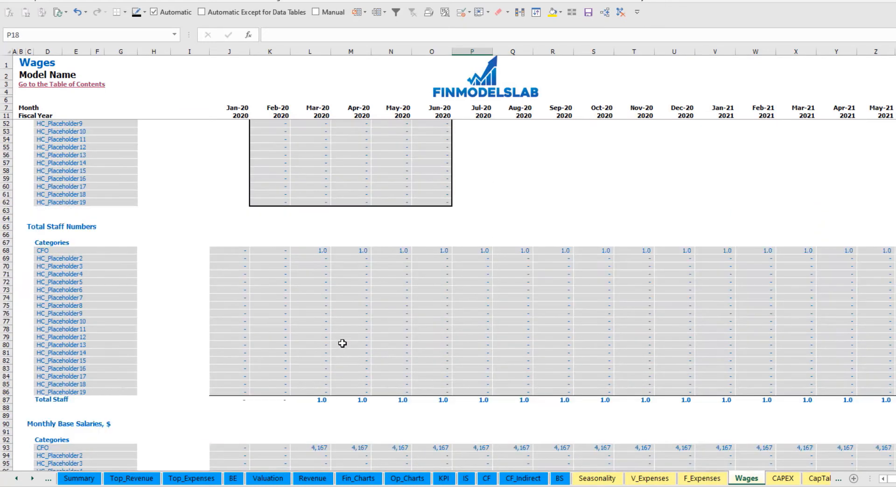
click(322, 252)
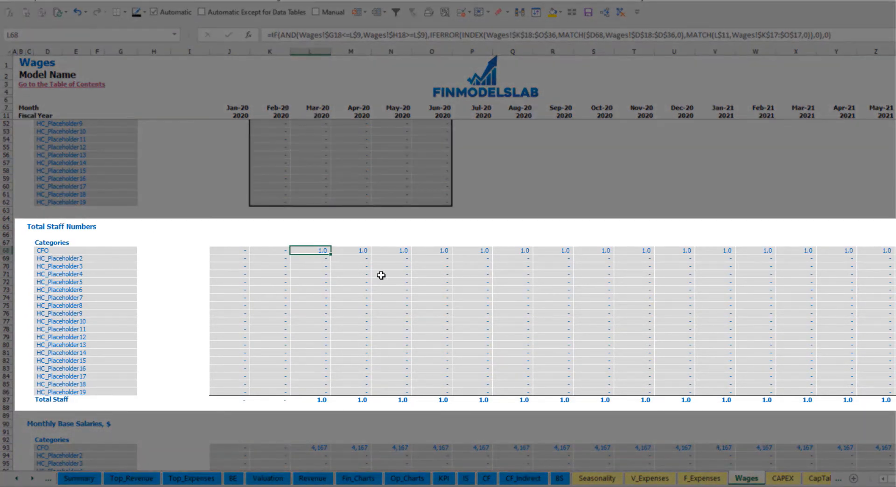
key(ctrl+Right)
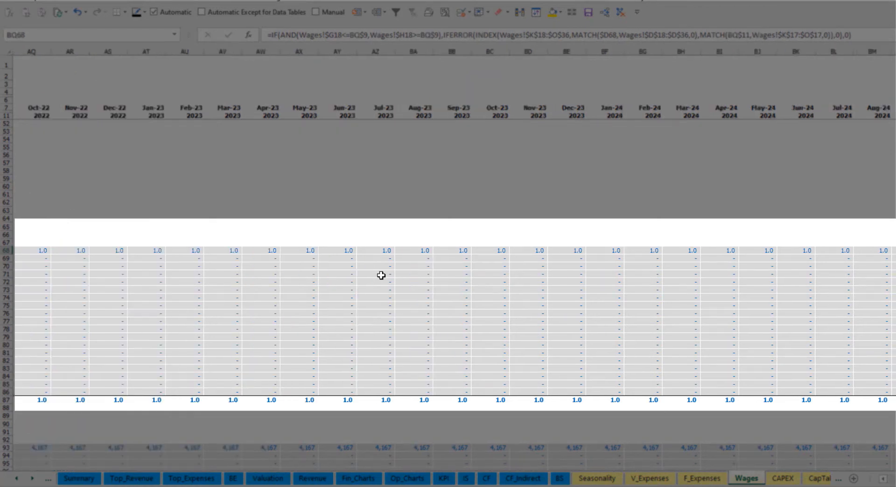
key(Home)
scroll(380, 276, up, 13)
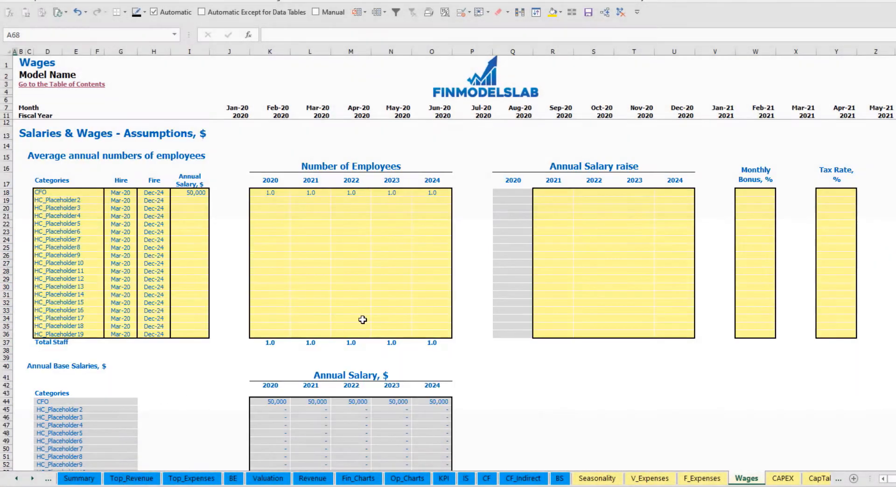
Set the CFO's annual salary raise to 5% for 2021 and copy it across 2022 to 2024.
click(557, 195)
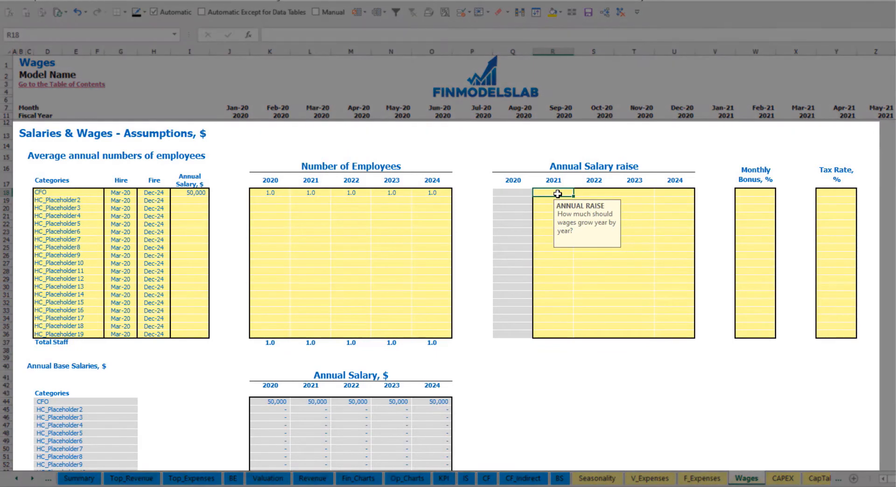
text(5%)
key(Return)
click(557, 193)
key(ctrl+c)
key(Right)
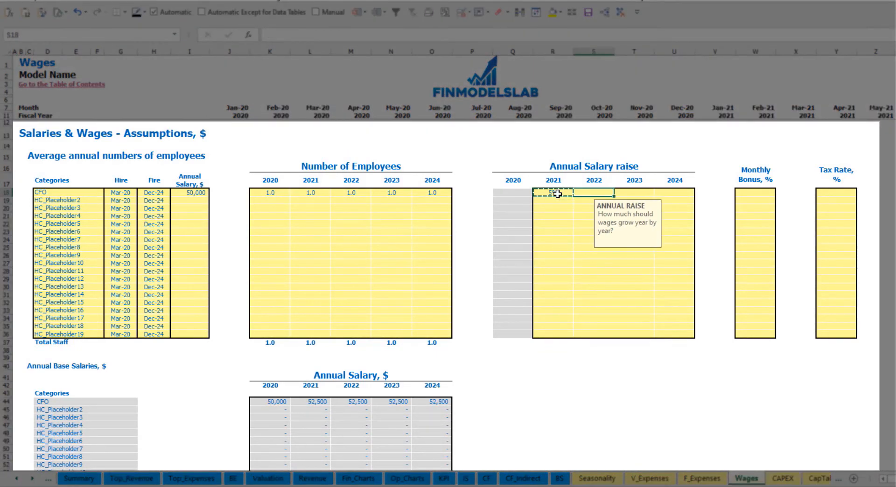
key(shift+Right)
key(shift+Right)
key(ctrl+v)
click(494, 372)
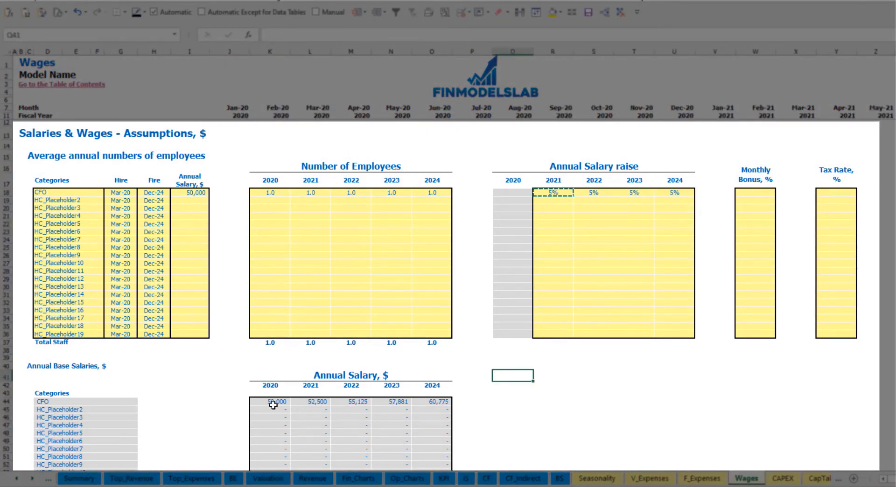
Compare the CFO's yearly base salaries with the starting annual salary and the annual raise percentages.
drag(274, 402, 426, 401)
click(317, 410)
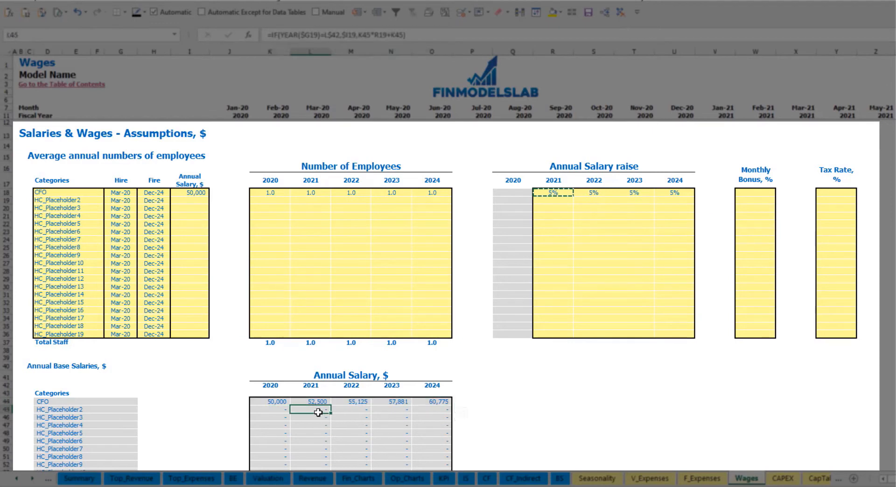
click(196, 196)
drag(574, 195, 671, 194)
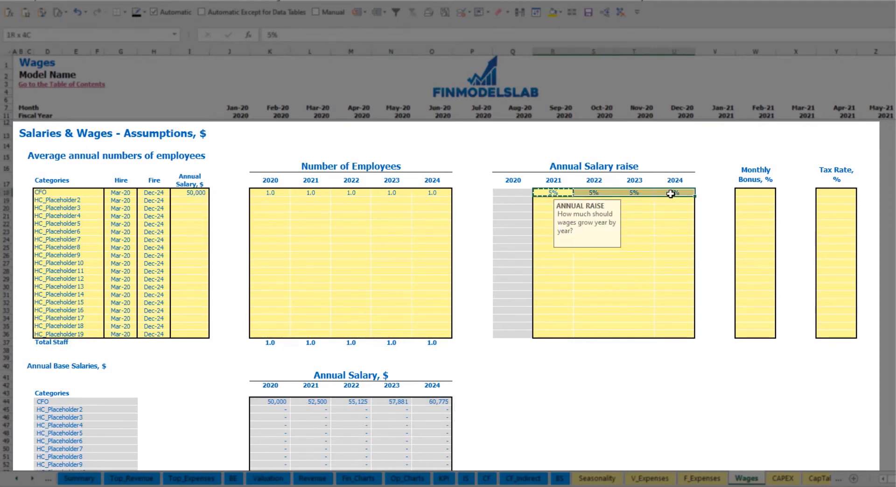
click(309, 402)
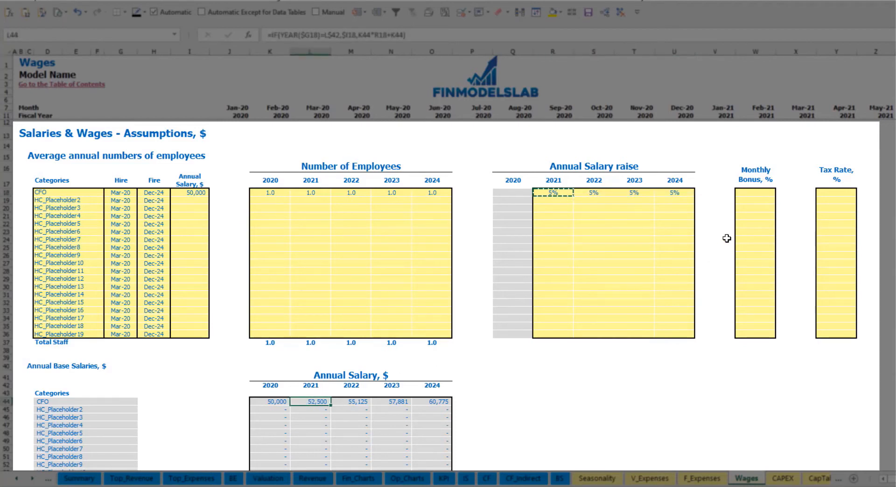
Set the CFO's monthly bonus to 10% and tax rate to 5%.
click(760, 193)
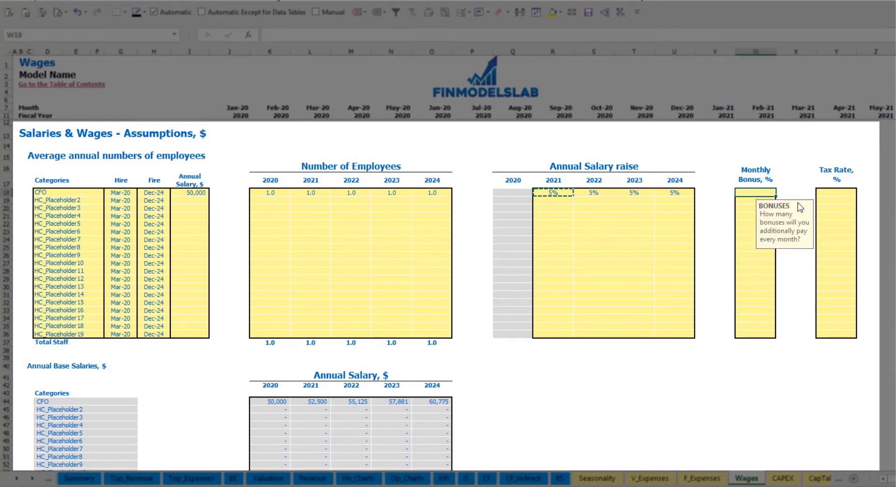
text(10)
key(Return)
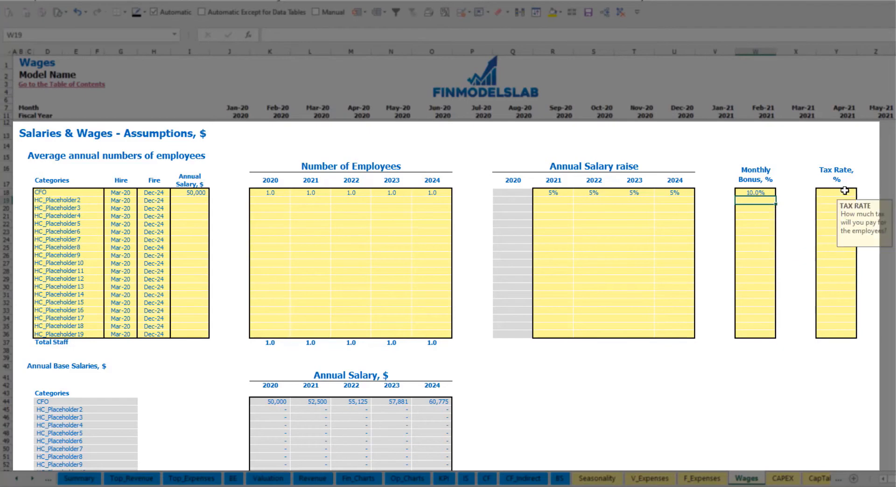
click(845, 190)
text(5)
key(Return)
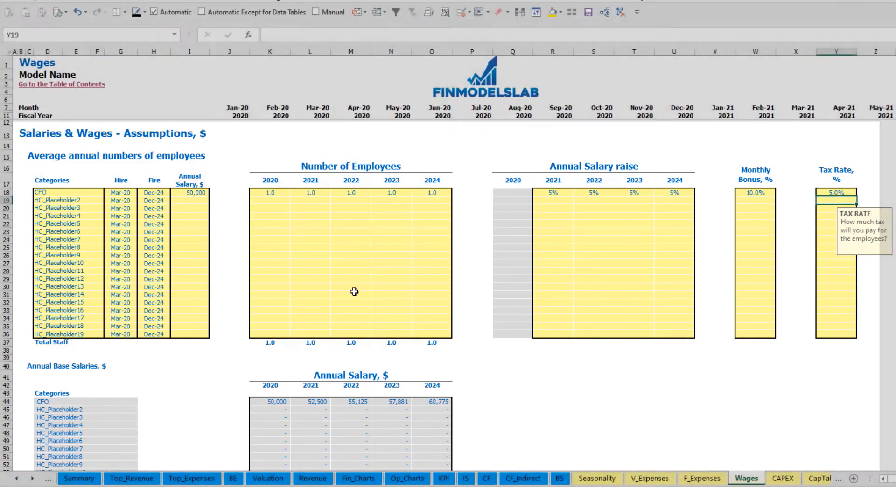
Examine the CFO's rows and formulas in Monthly Base Salaries, Monthly Bonus and Monthly Base Taxes.
scroll(355, 292, down, 17)
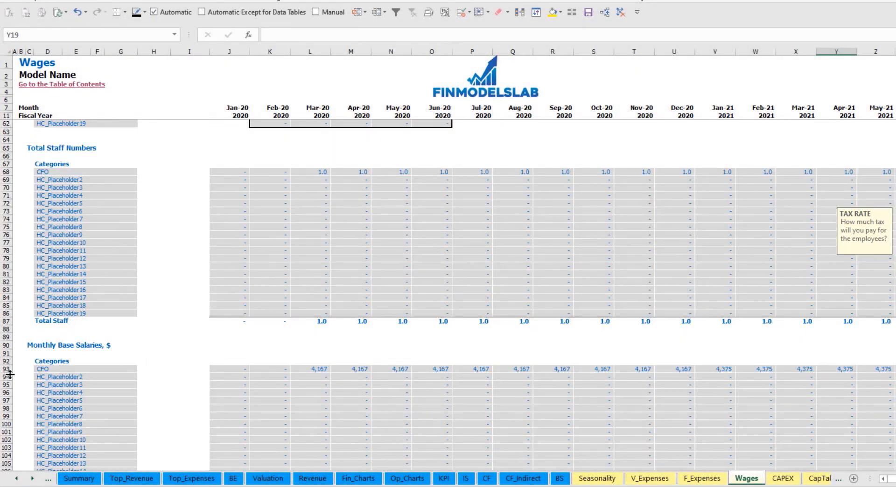
scroll(10, 375, down, 3)
click(6, 290)
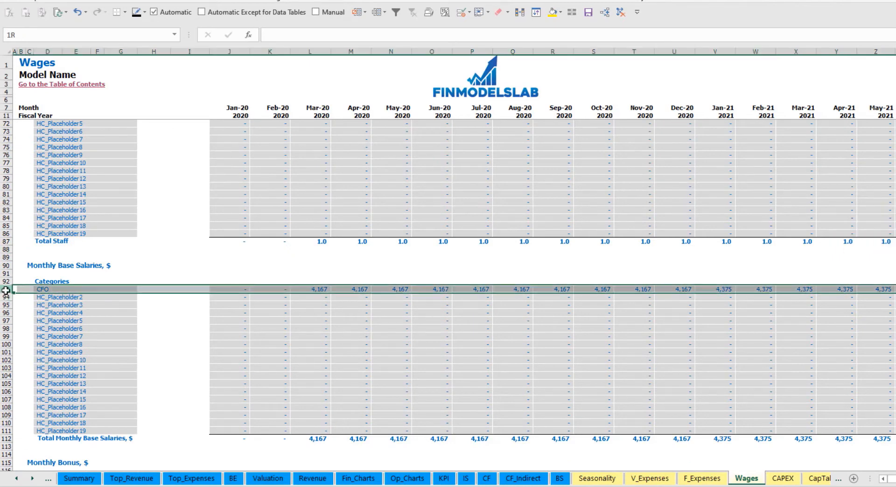
click(323, 289)
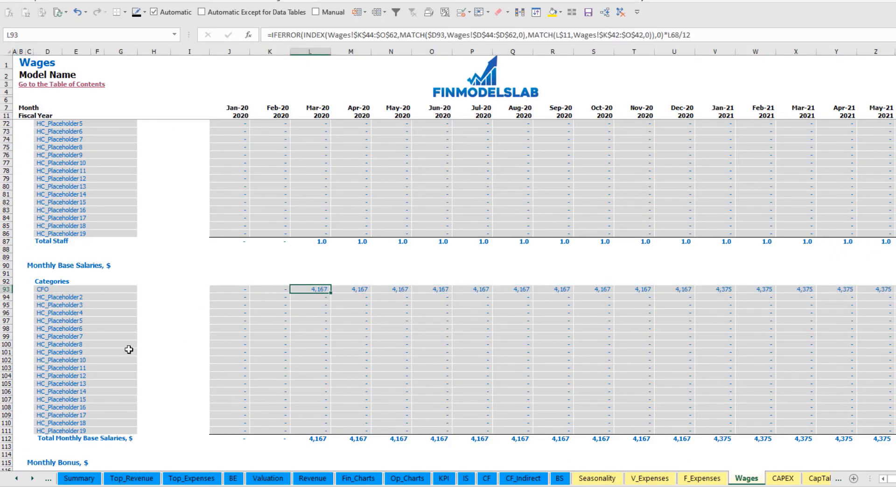
scroll(129, 350, down, 7)
click(6, 329)
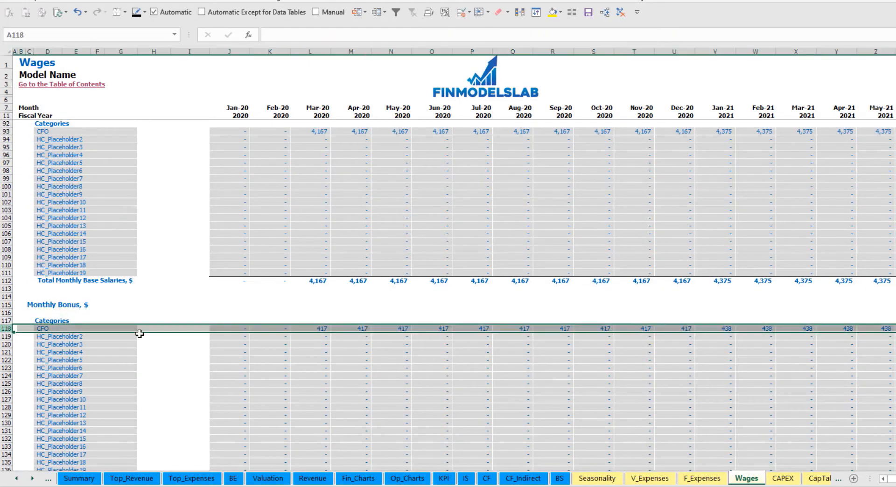
click(322, 330)
scroll(65, 344, down, 7)
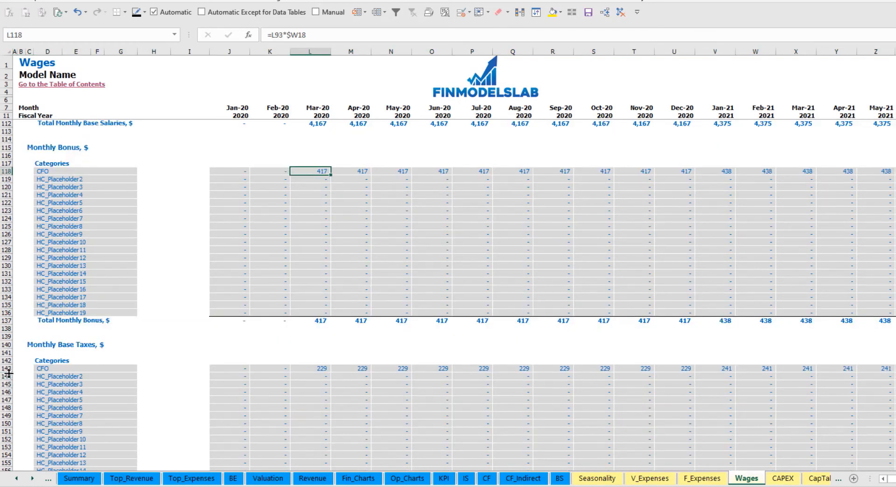
click(6, 368)
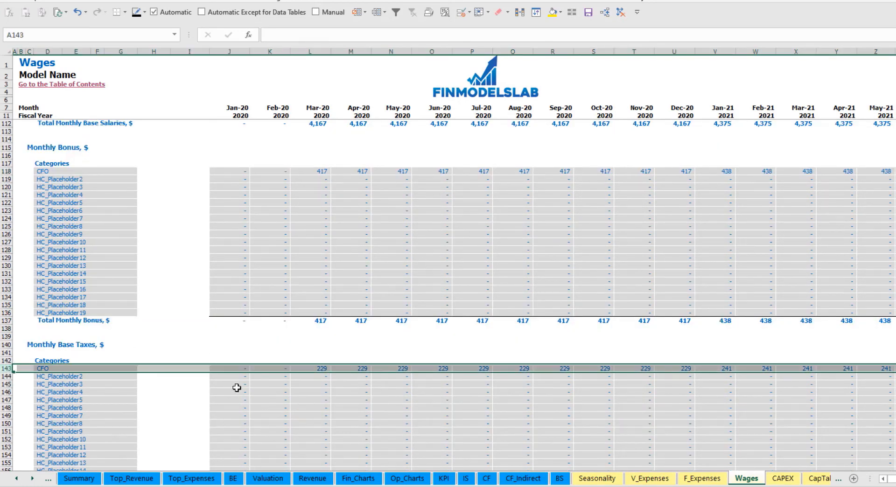
Rename the second staff category in the wage assumptions as Admin HC and set its hire date to Apr-20.
scroll(382, 350, up, 20)
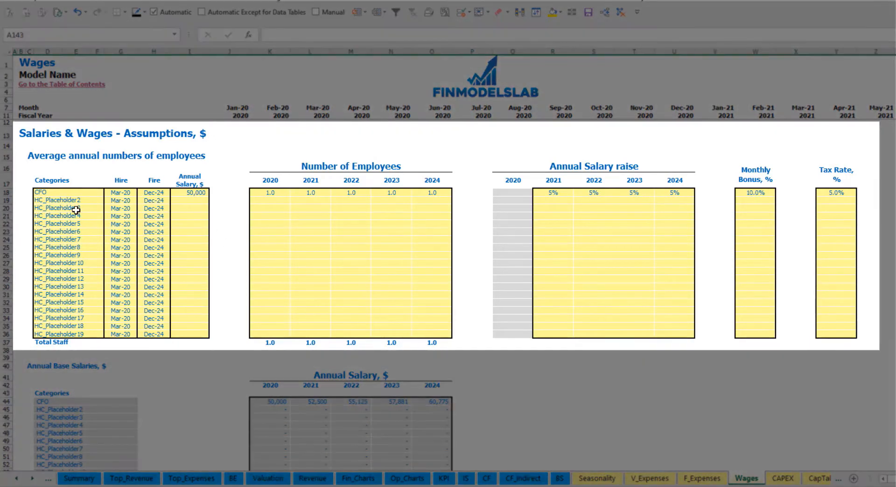
click(66, 200)
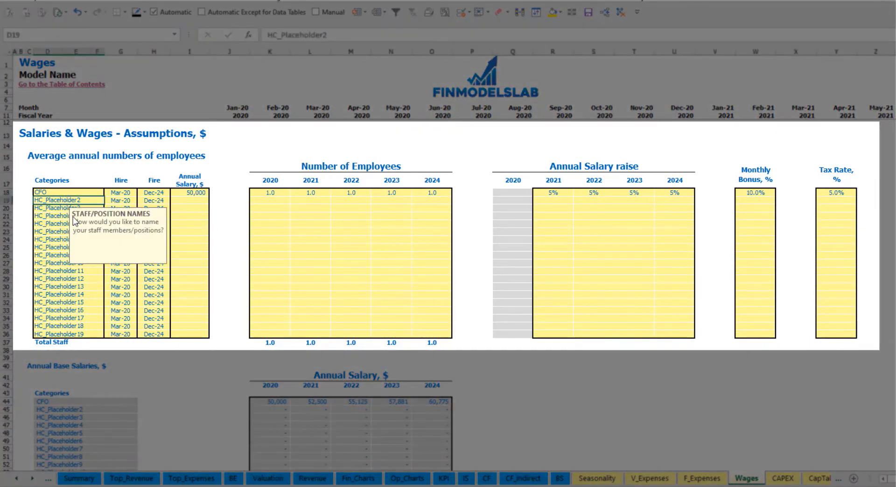
text(Admin HC)
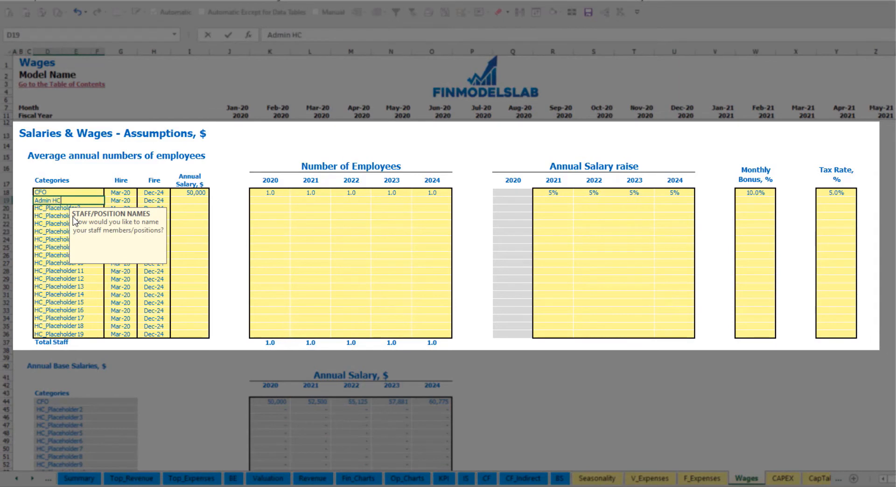
key(Return)
click(127, 200)
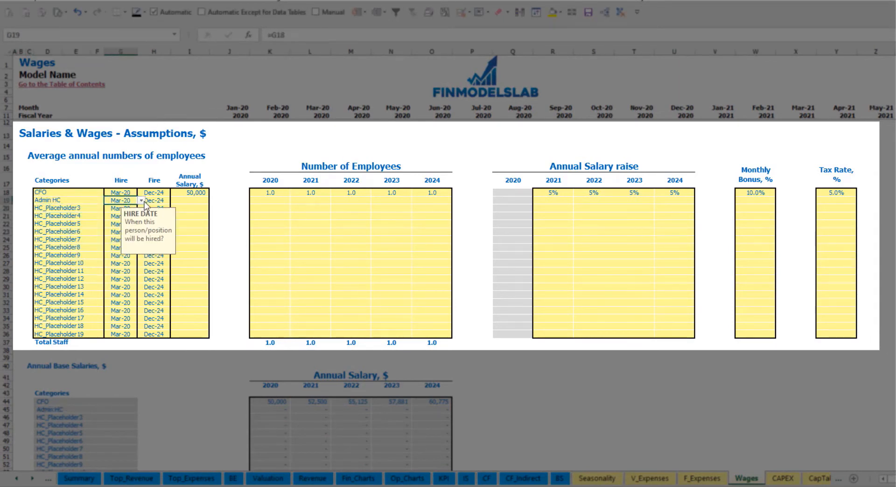
click(141, 200)
key(Escape)
click(129, 222)
Check the Admin HC fire date and set the position's annual salary to 30,000.
click(162, 201)
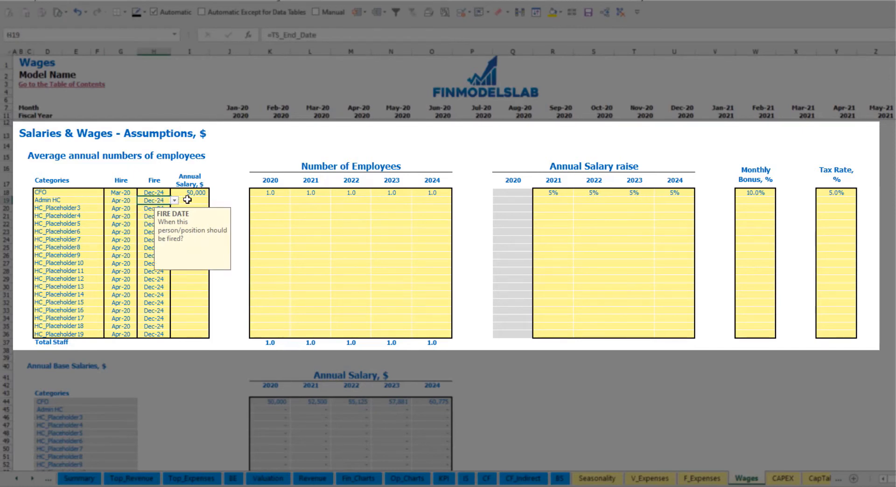
click(187, 200)
text(3000)
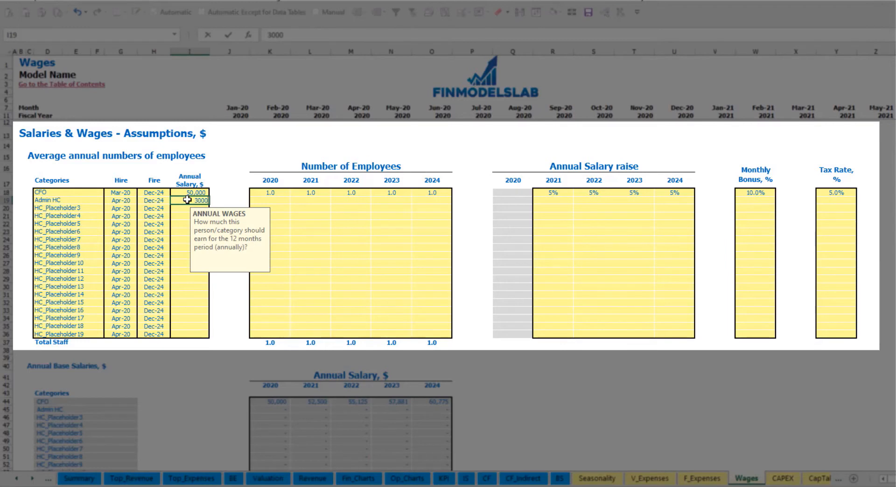
Enter the Admin HC number of employees as 2, 4, 6, 8 and 10 for 2020 through 2024.
click(278, 200)
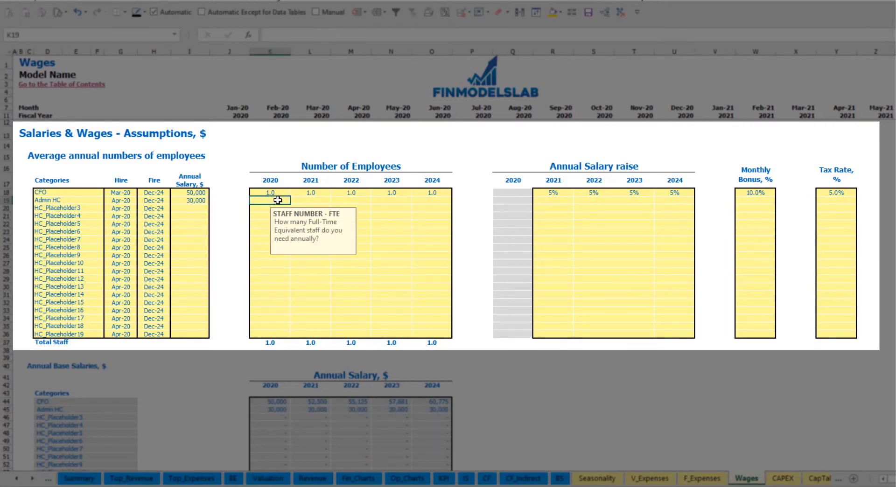
text(2)
key(Tab)
text(4)
key(Tab)
text(6)
key(Tab)
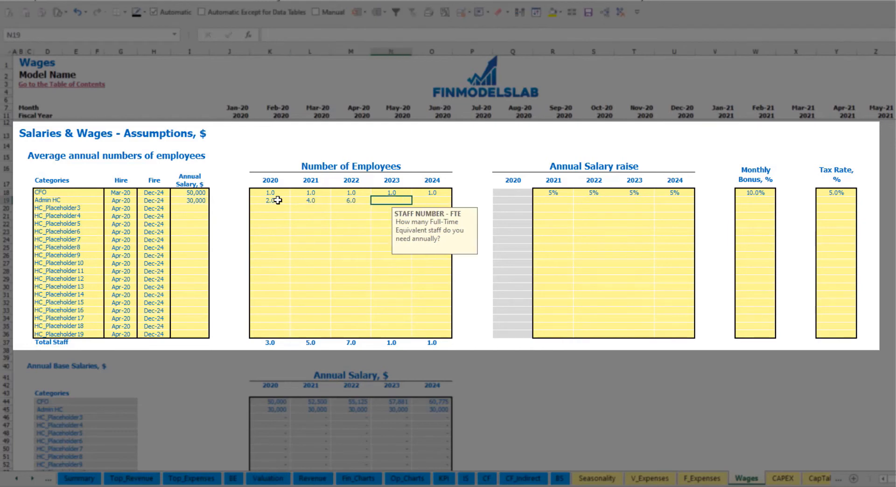
text(8)
key(Tab)
text(10)
key(Tab)
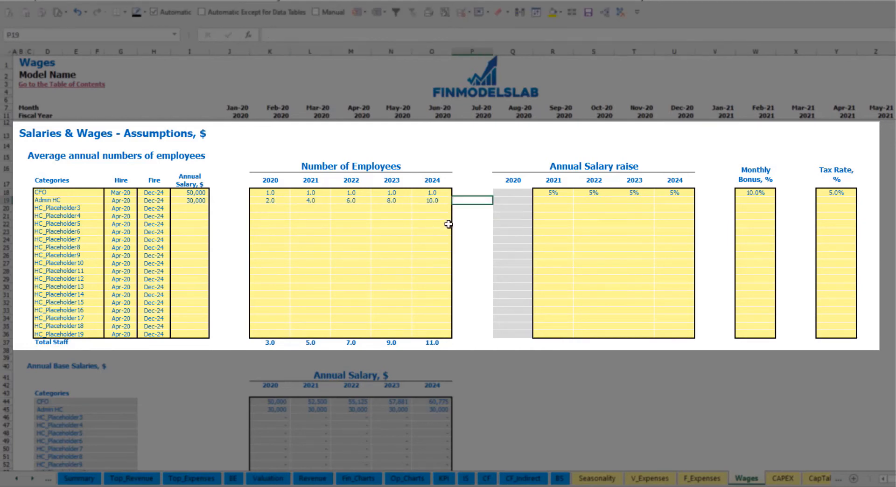
Set the Admin HC annual salary raise to 3% for 2021 and copy it across 2022 to 2024.
click(551, 200)
text(3)
key(Return)
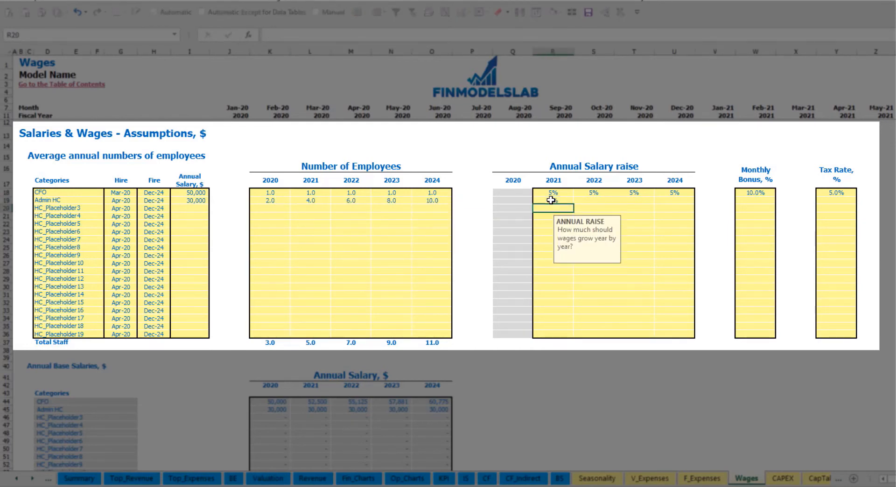
key(Up)
key(ctrl+c)
key(Right)
key(shift+Right)
key(shift+Right)
key(ctrl+v)
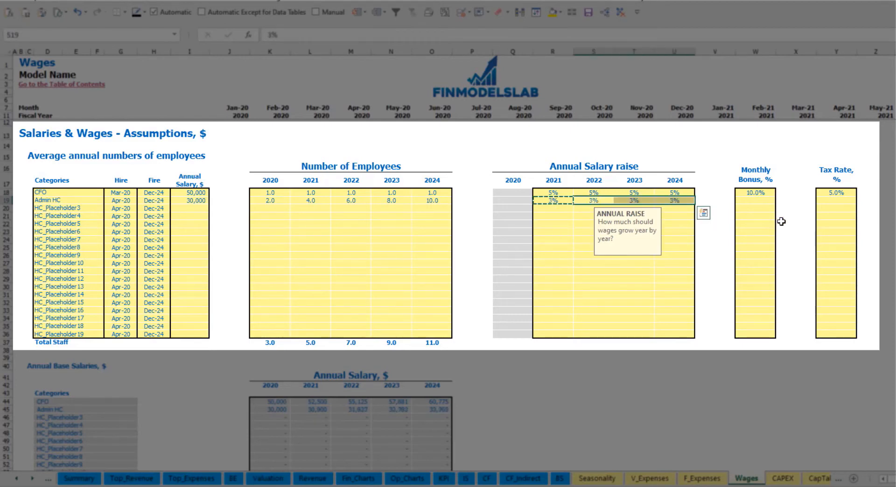
Set the Admin HC monthly bonus to 5% and tax rate to 5%.
click(768, 204)
text(5)
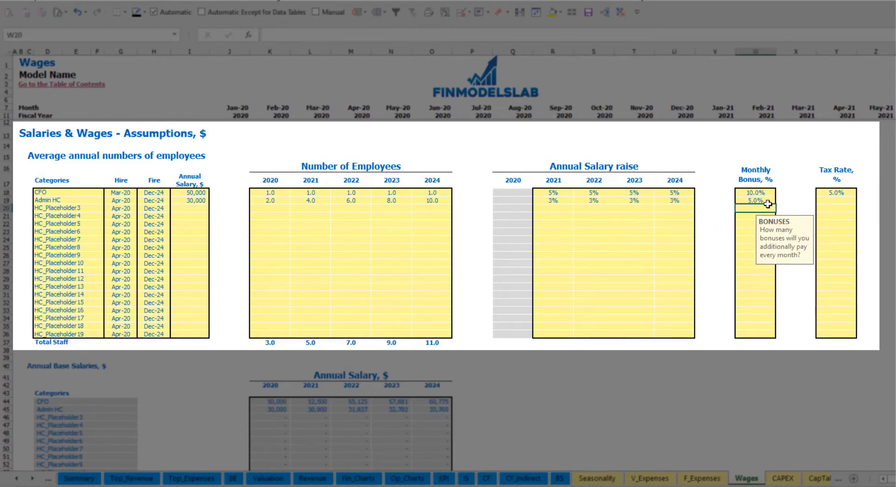
key(Right)
key(Right)
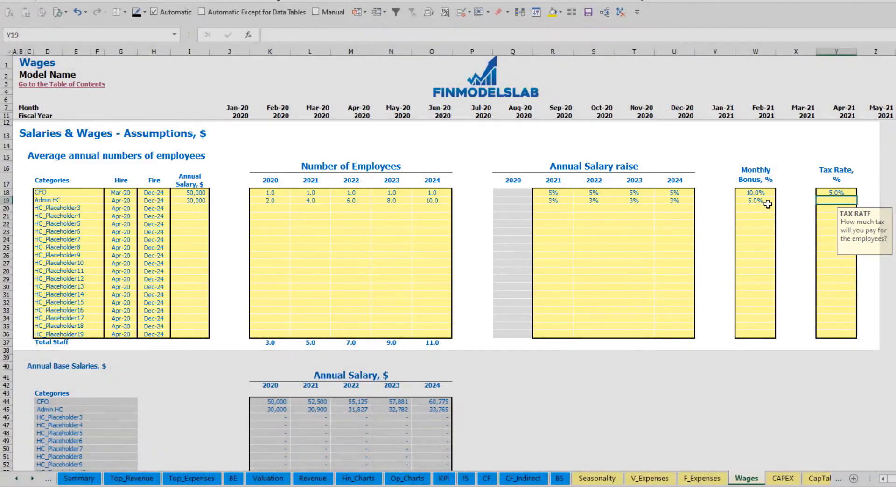
text(5)
key(Return)
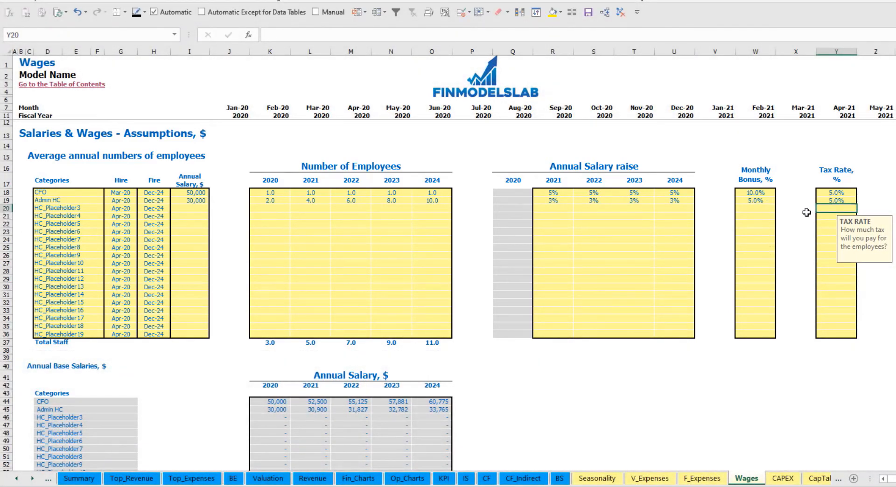
Check the Admin HC monthly headcount in Total Staff Numbers across the forecast years.
scroll(347, 290, down, 13)
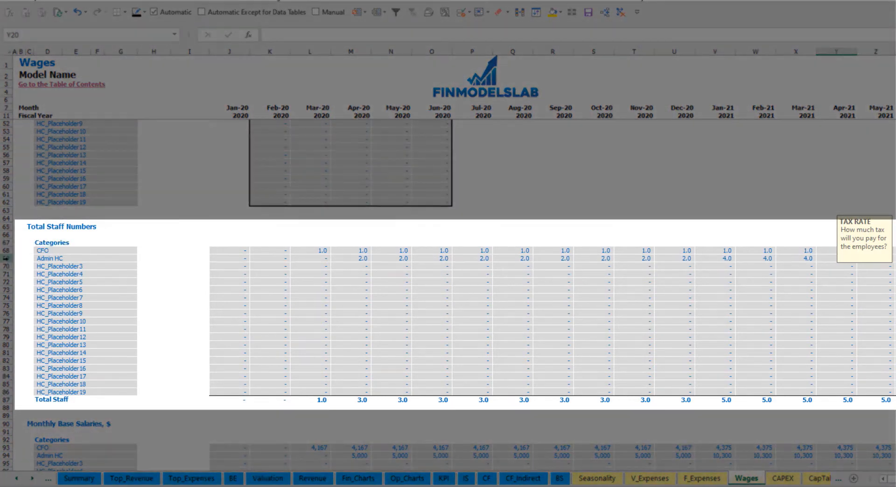
click(7, 259)
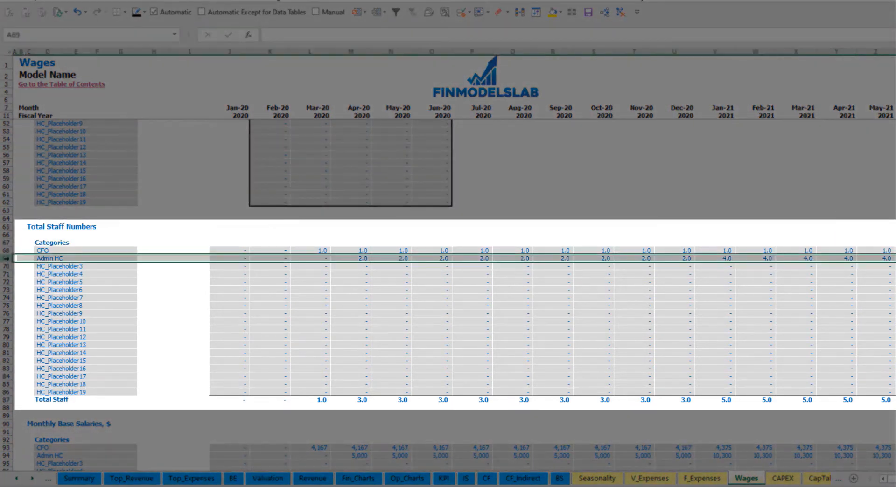
click(359, 259)
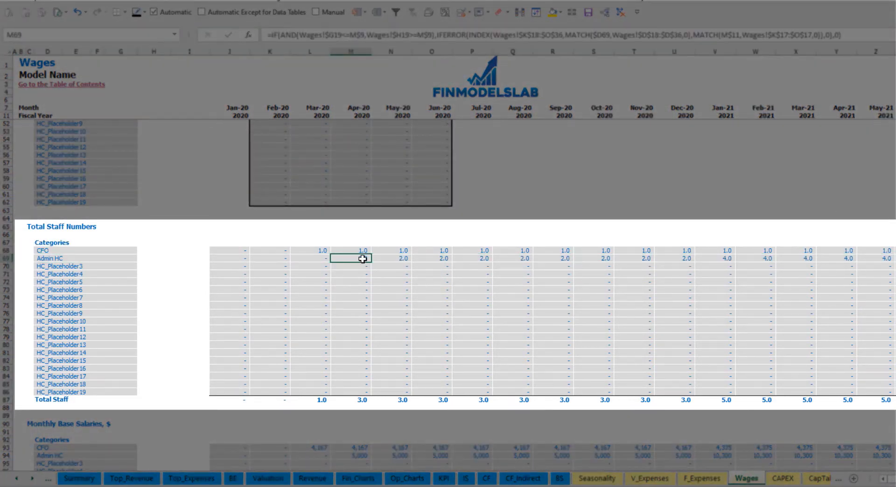
drag(361, 257, 894, 260)
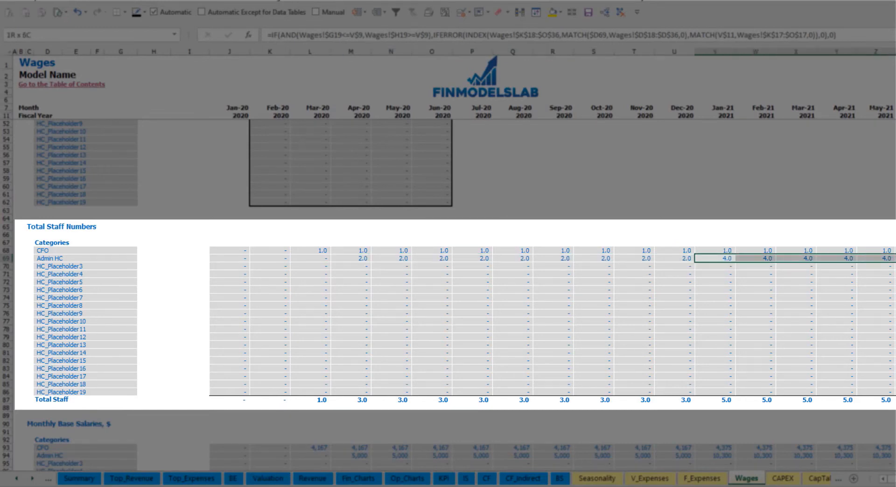
scroll(454, 265, right, 10)
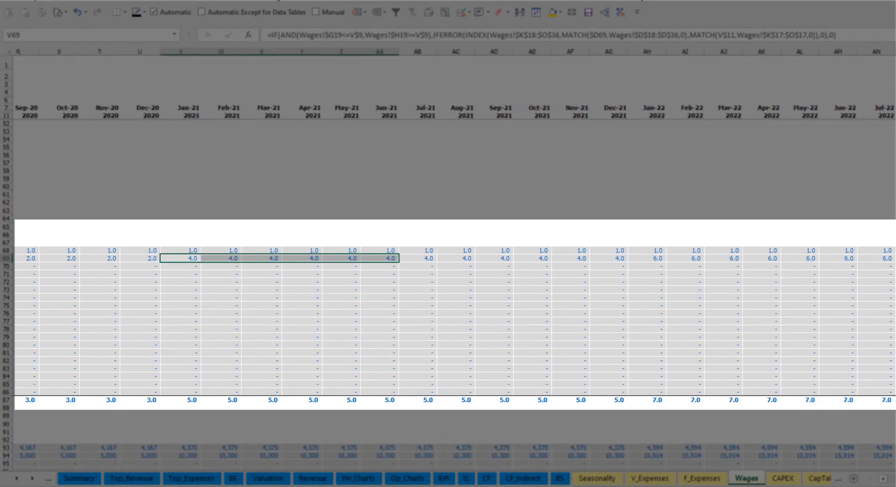
scroll(454, 264, right, 2)
click(826, 261)
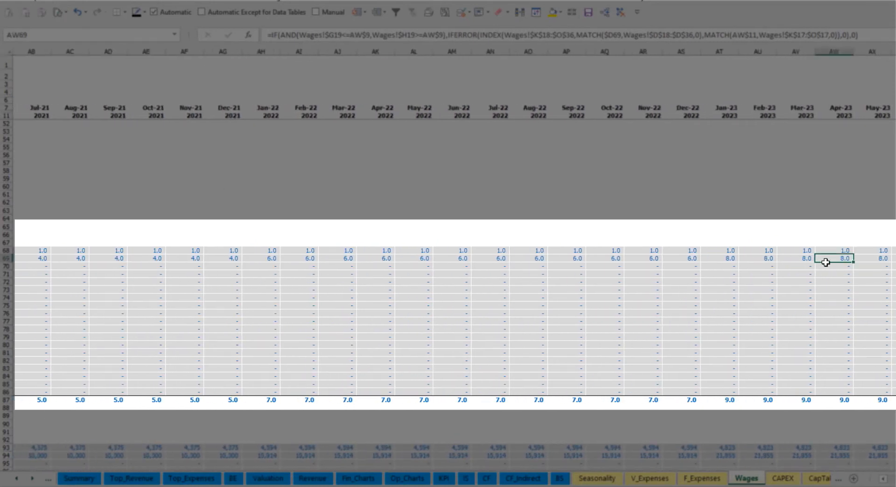
scroll(454, 265, right, 8)
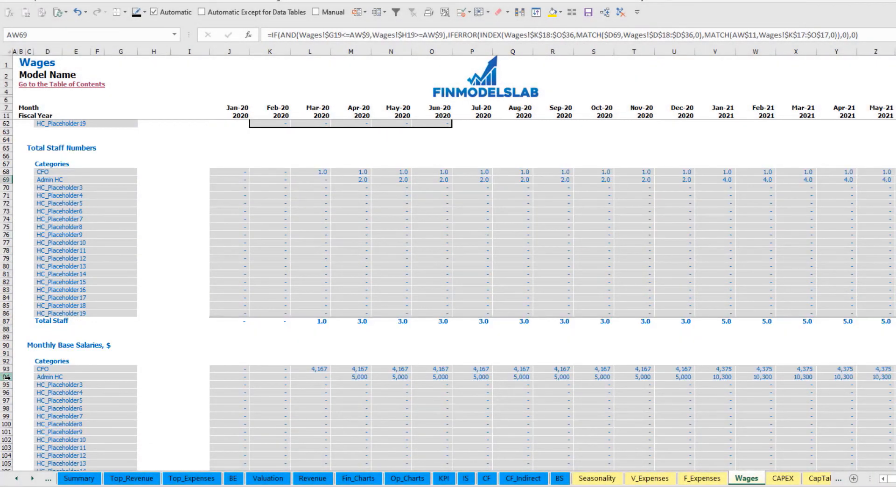
Compare the Admin HC monthly base salaries with its headcount in 2020 and 2021, and review the monthly bonus and base taxes sections.
click(7, 377)
click(354, 378)
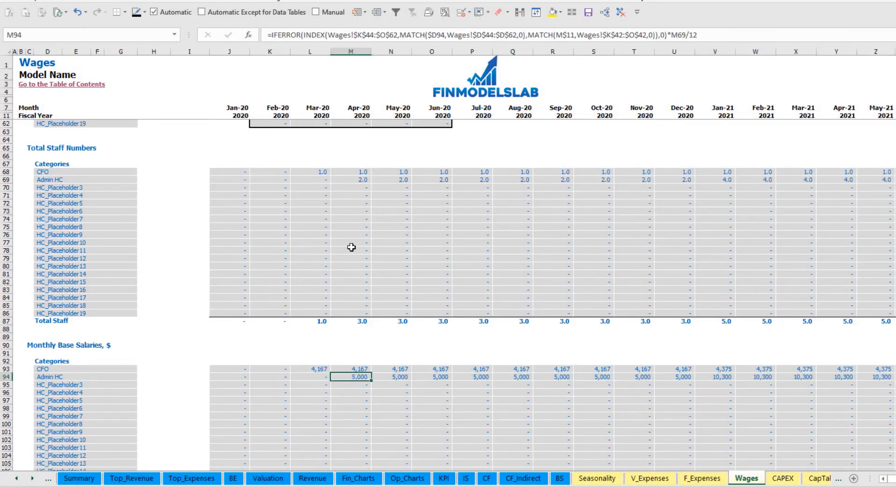
click(358, 179)
click(879, 182)
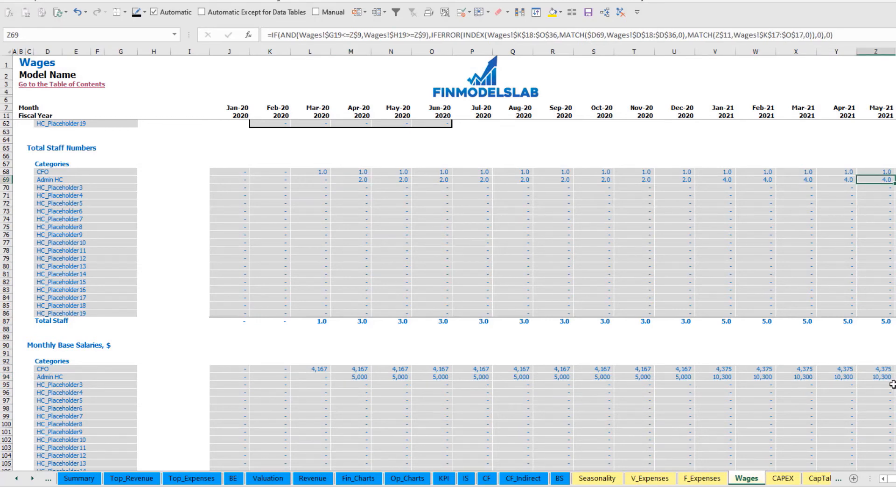
click(887, 377)
scroll(471, 408, down, 10)
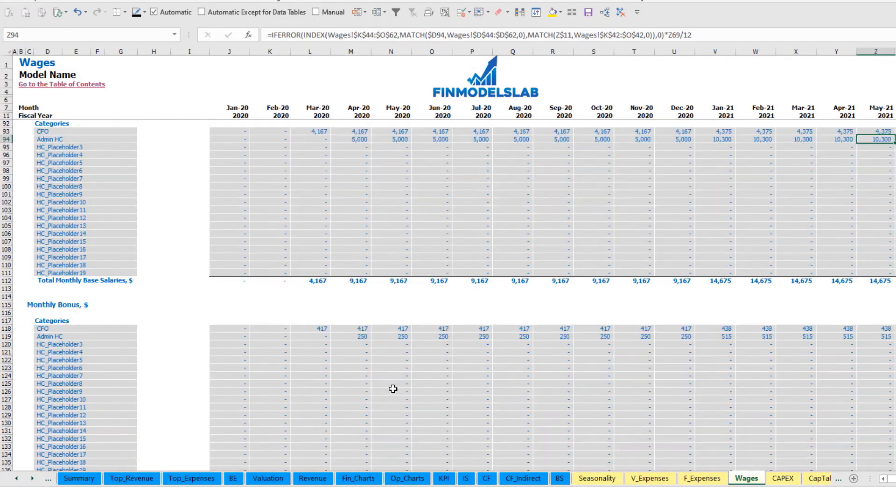
scroll(310, 346, down, 10)
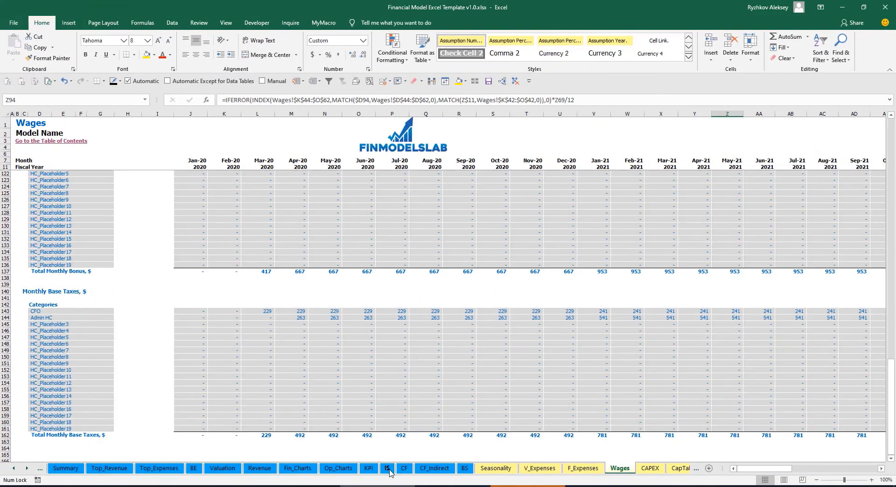
Expand the Total Salary and Wages group in the Income Statement and examine its staff cost rows.
click(390, 471)
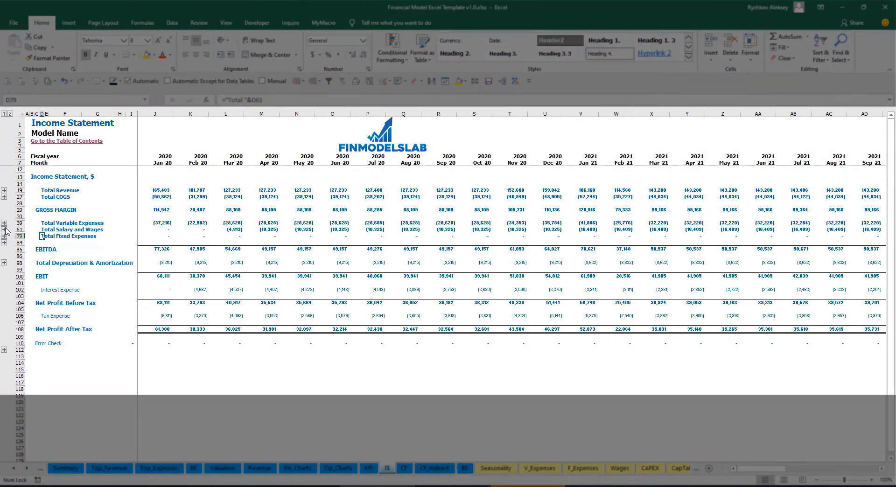
click(4, 229)
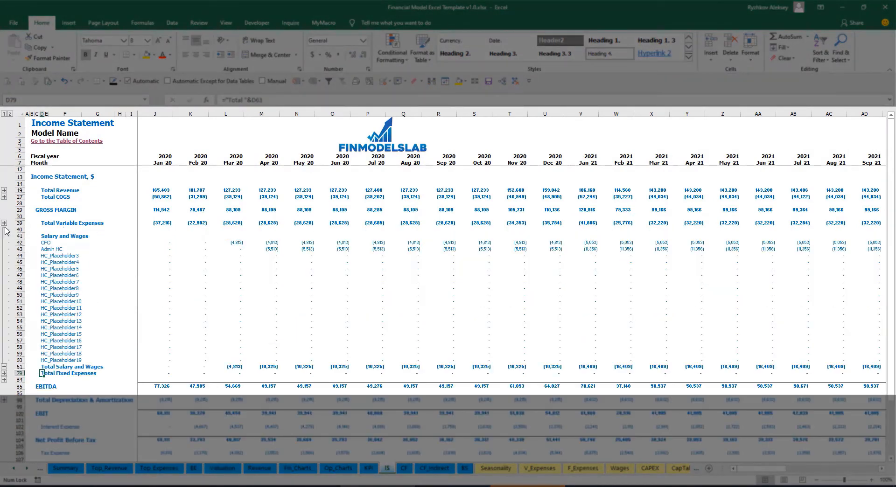
click(149, 241)
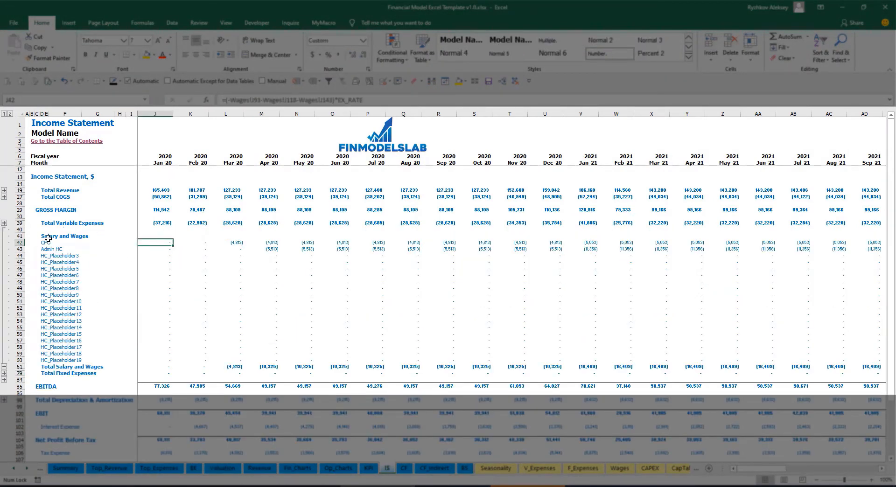
drag(48, 238, 46, 358)
click(80, 250)
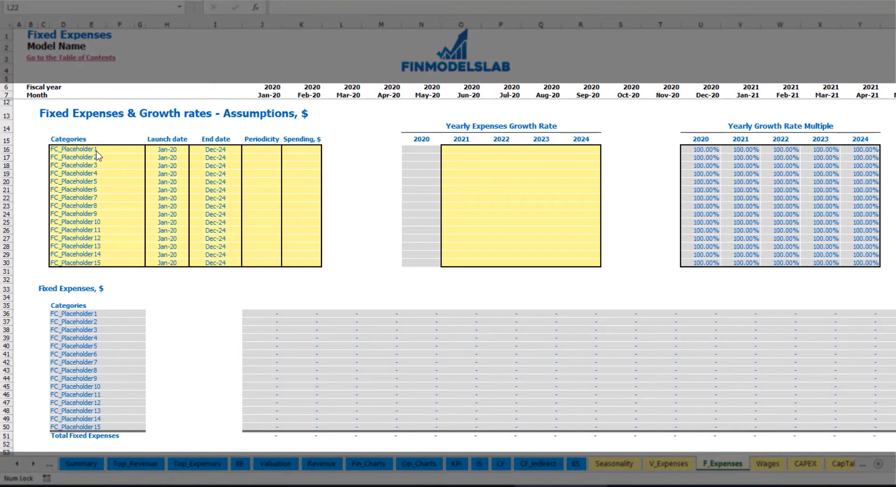
Name the first fixed expense category Utilities and set its launch date to Mar-20.
click(97, 149)
text(Utilities)
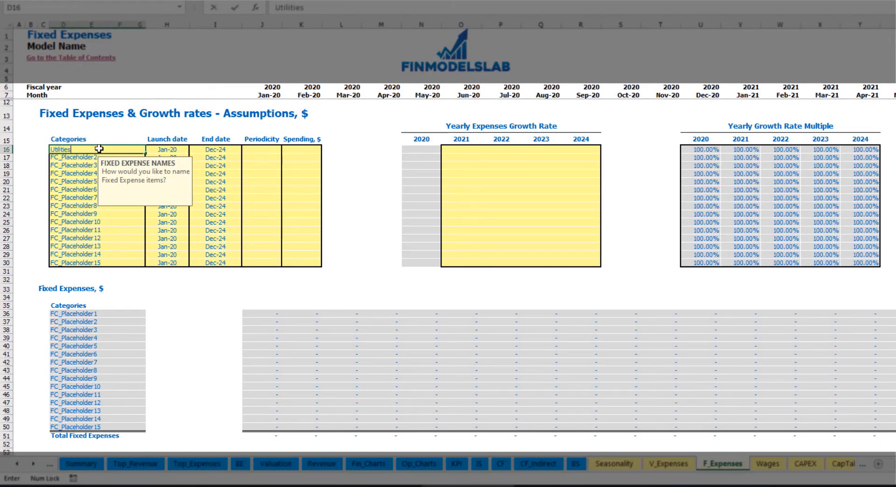
key(Return)
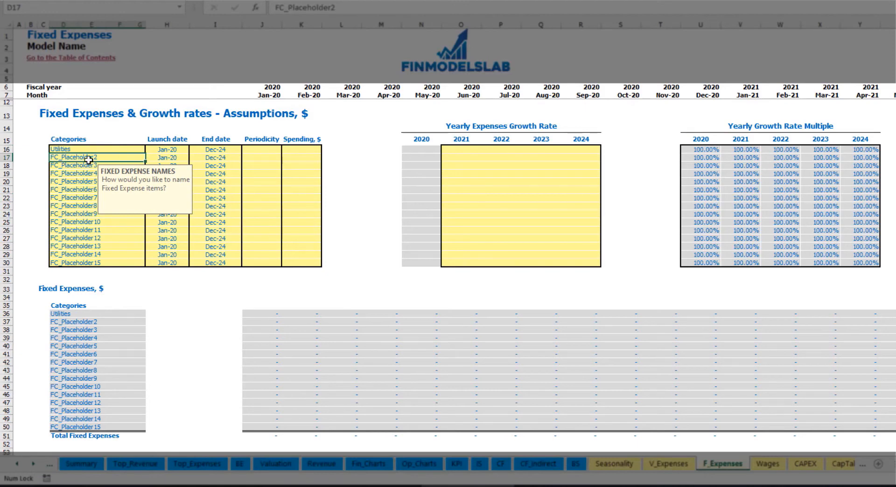
click(169, 148)
click(194, 150)
click(176, 173)
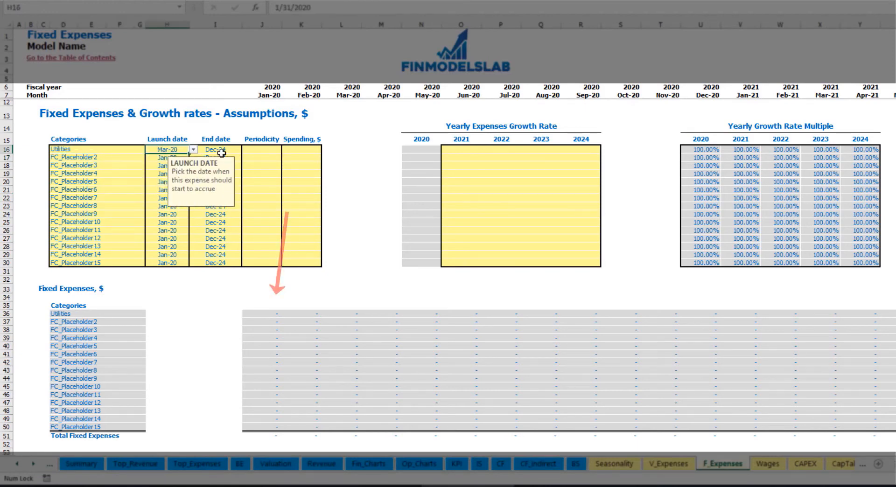
Check the Utilities end date against the monthly timeline running across the forecast years.
click(227, 148)
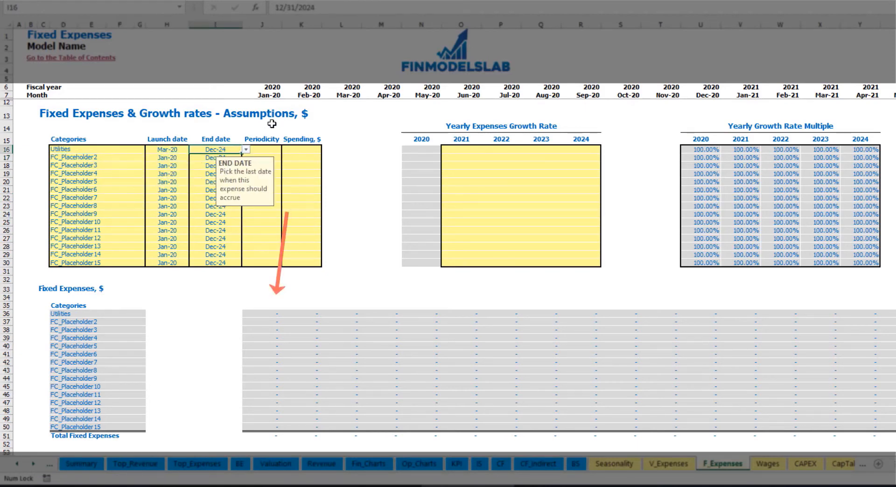
click(269, 96)
key(ctrl+Right)
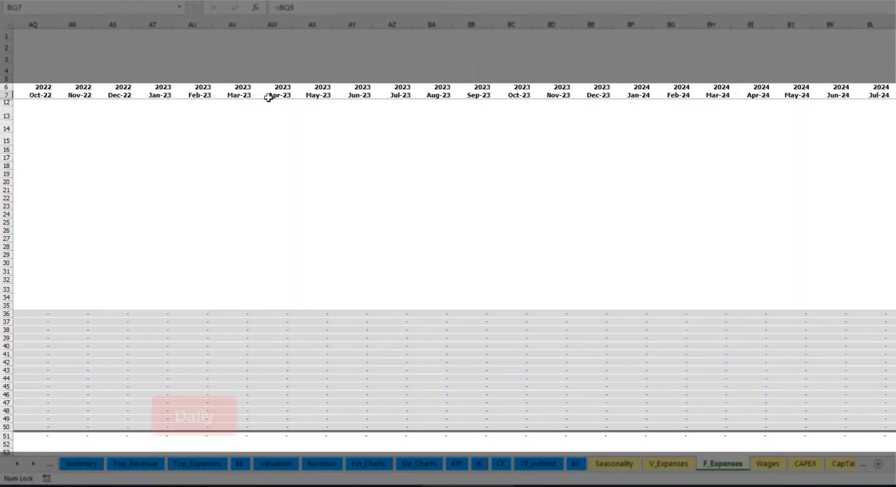
key(ctrl+Left)
key(Left)
key(Left)
key(Left)
key(Left)
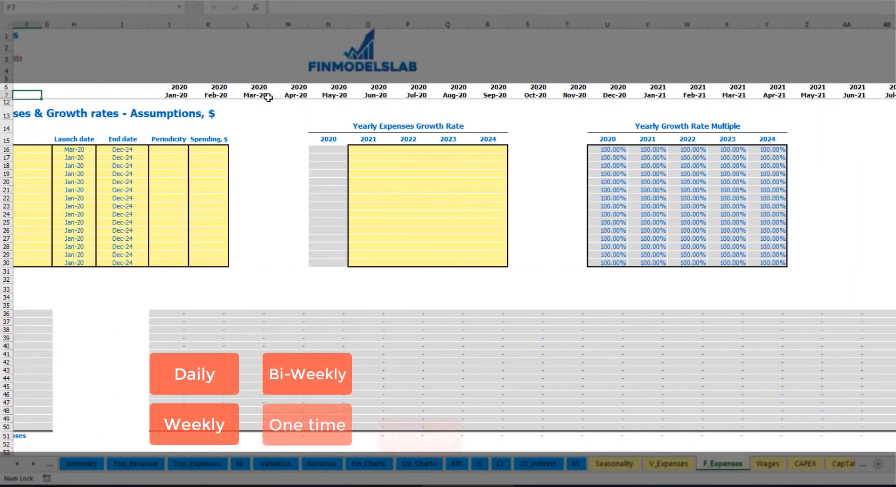
key(Left)
key(Left)
key(Left)
key(Left)
key(Left)
Set the Utilities expense periodicity to Daily with a spending amount of 50.
click(261, 150)
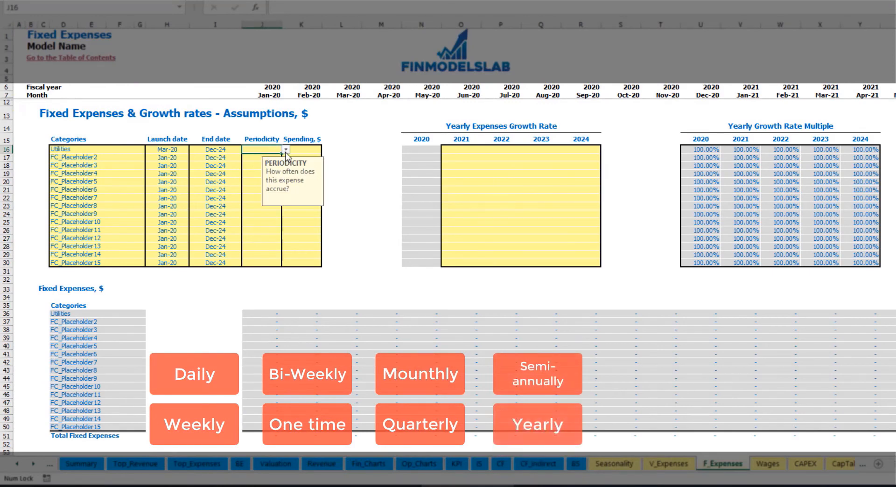
click(285, 149)
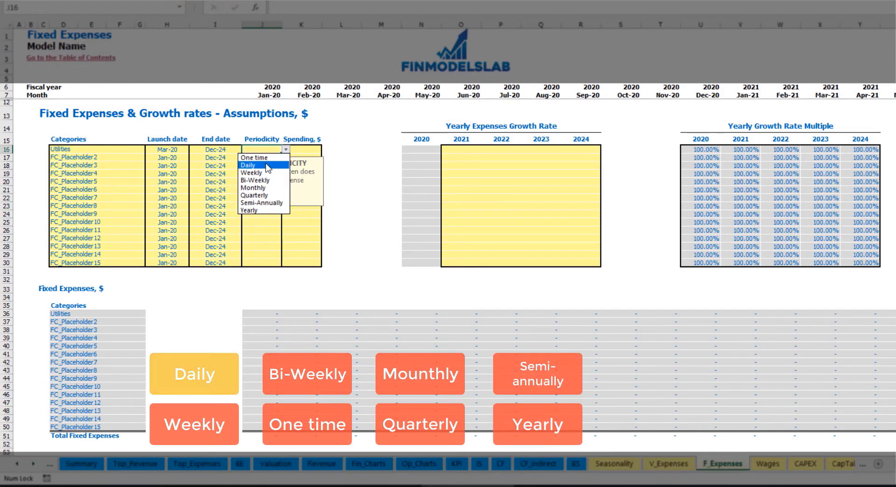
click(265, 164)
click(310, 150)
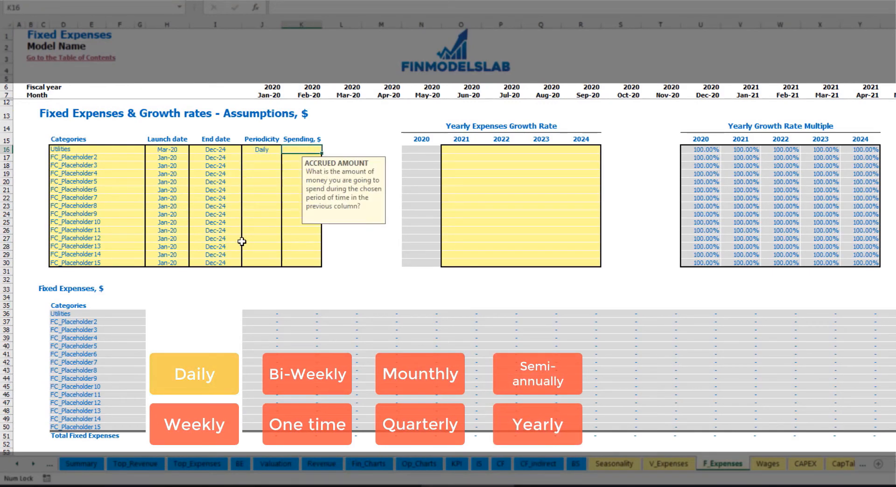
text(50)
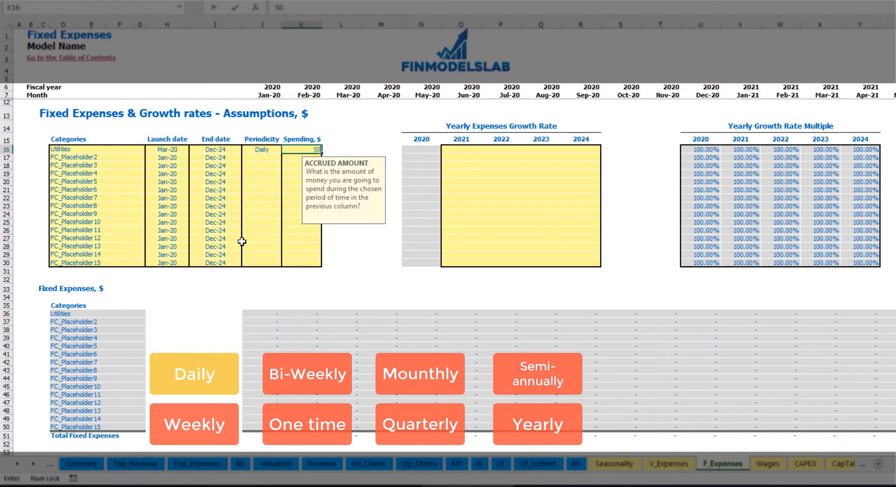
key(Return)
Compare the calculated Utilities expenses for March, April and May 2020 in the monthly Fixed Expenses table.
click(348, 315)
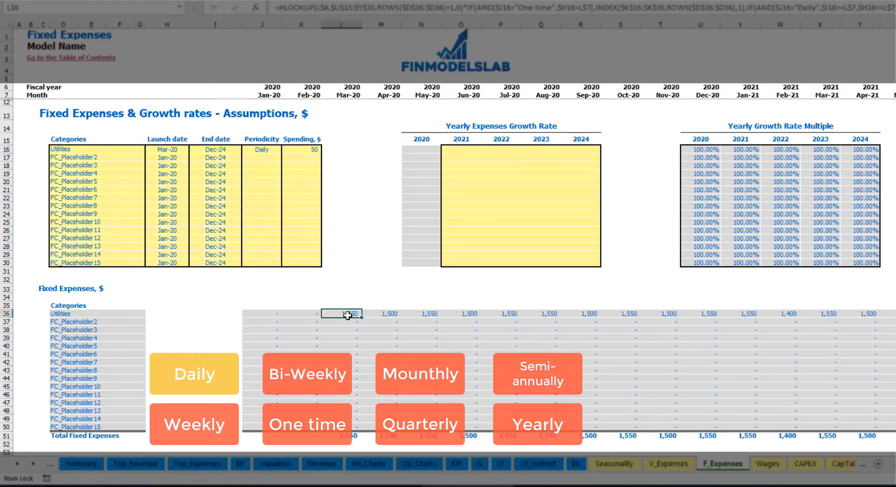
click(387, 315)
click(434, 316)
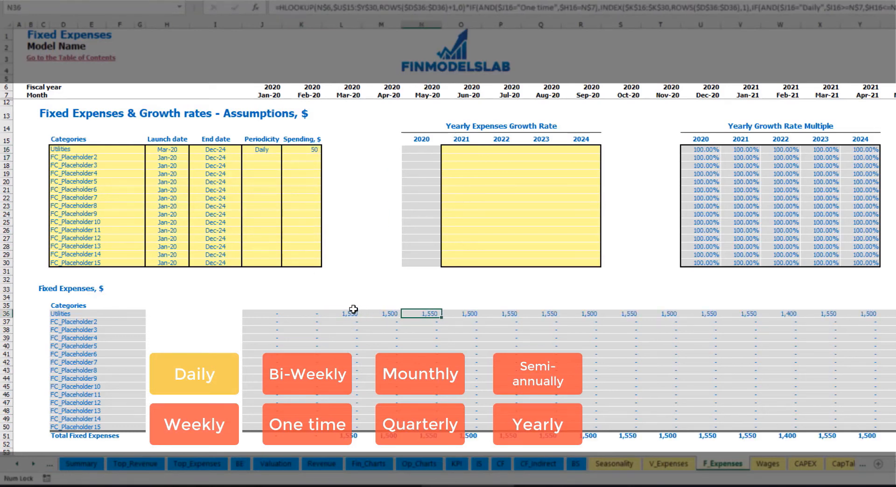
click(354, 315)
click(374, 317)
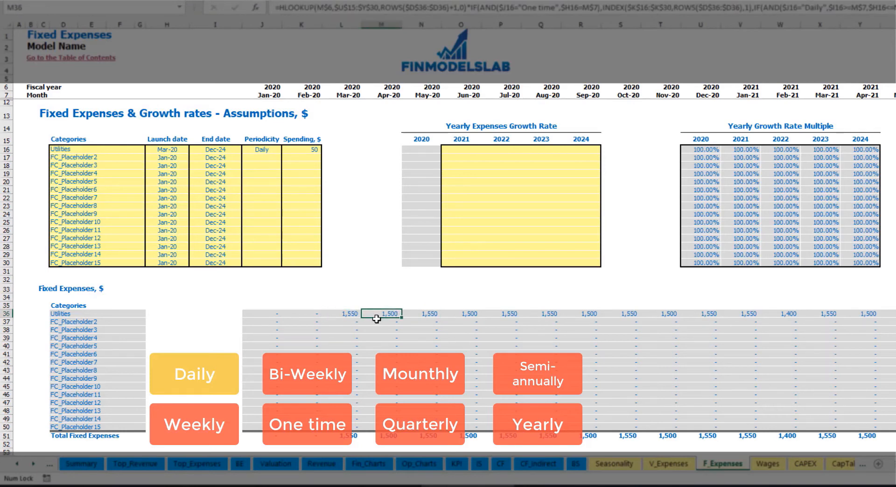
click(345, 94)
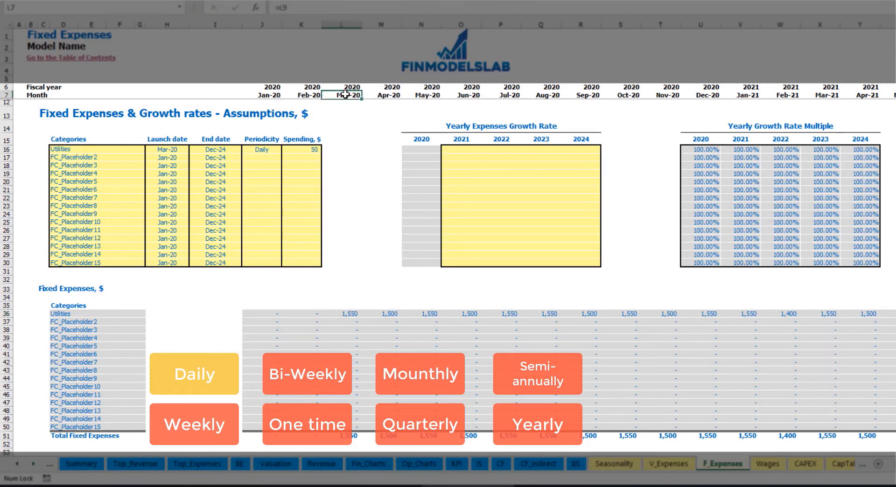
click(353, 314)
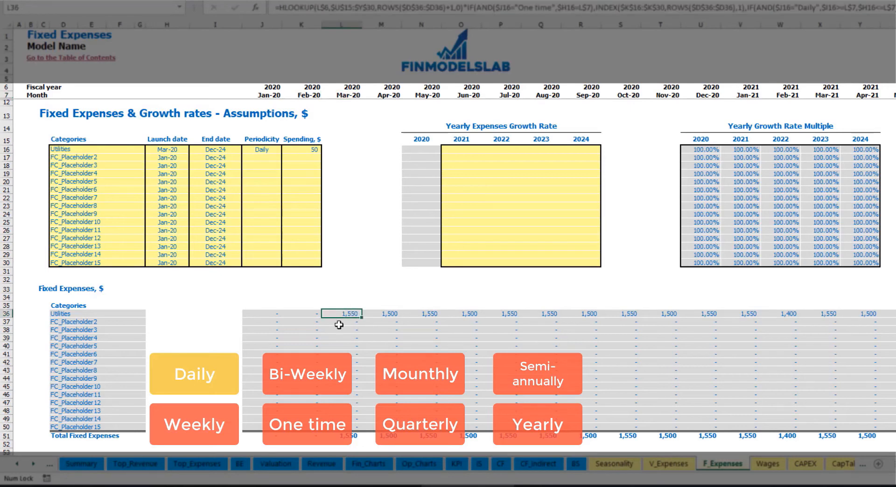
click(395, 316)
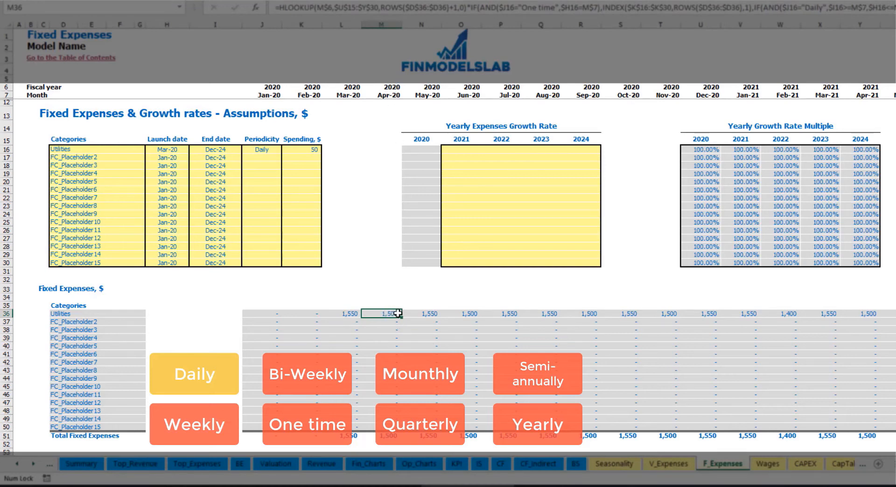
Set the Utilities yearly expense growth rate to 5% for 2021 through 2024 and review its monthly amounts across those years.
click(467, 151)
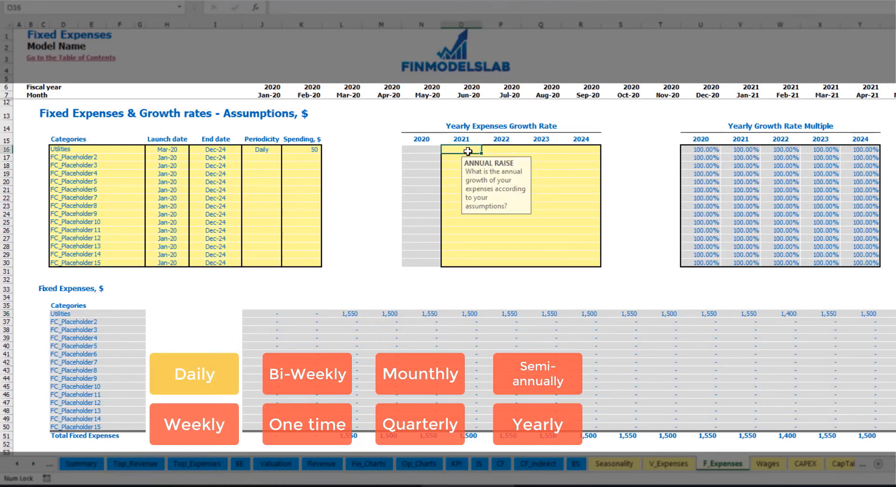
text(5%)
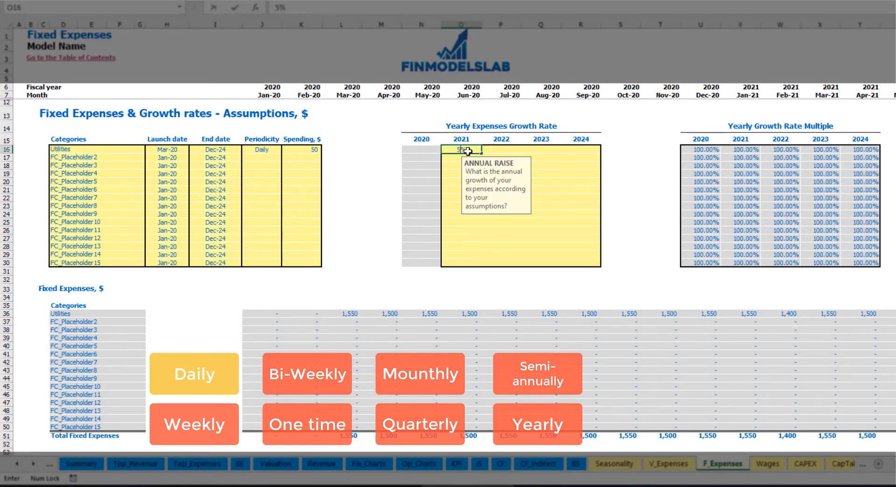
key(Return)
key(Up)
key(ctrl+c)
key(Right)
key(shift+Right)
key(shift+Right)
key(ctrl+v)
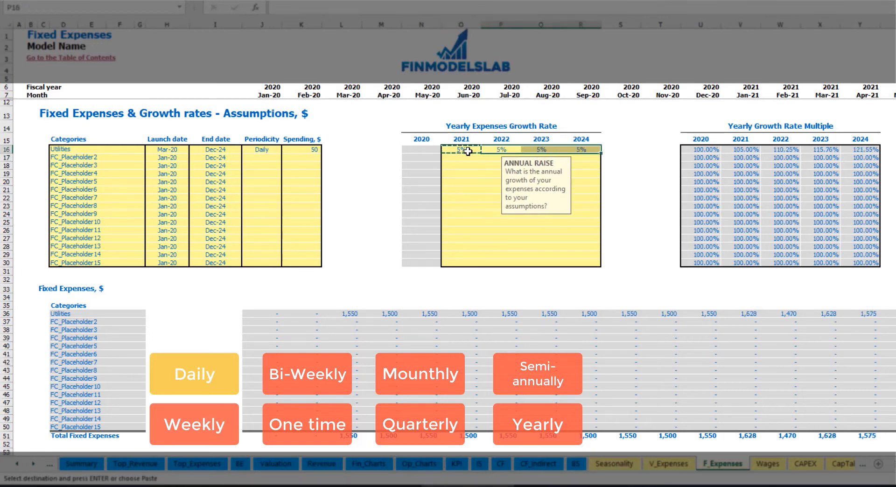
drag(467, 150, 582, 149)
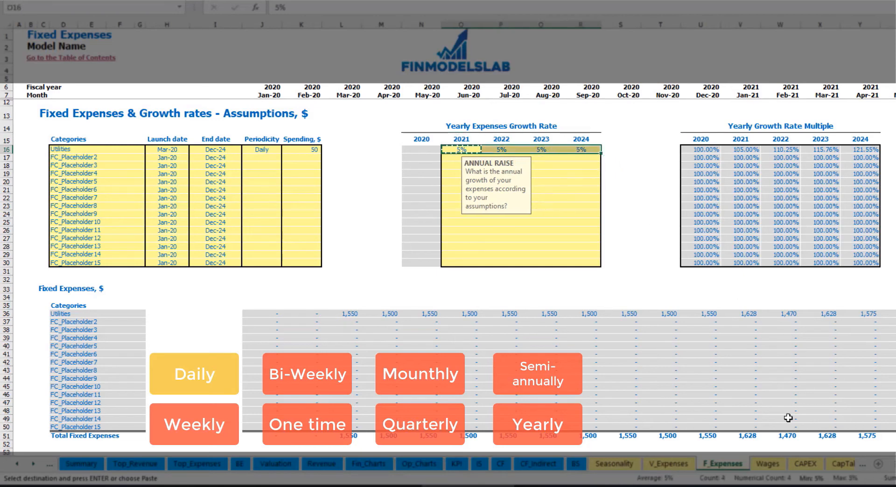
scroll(887, 425, right, 5)
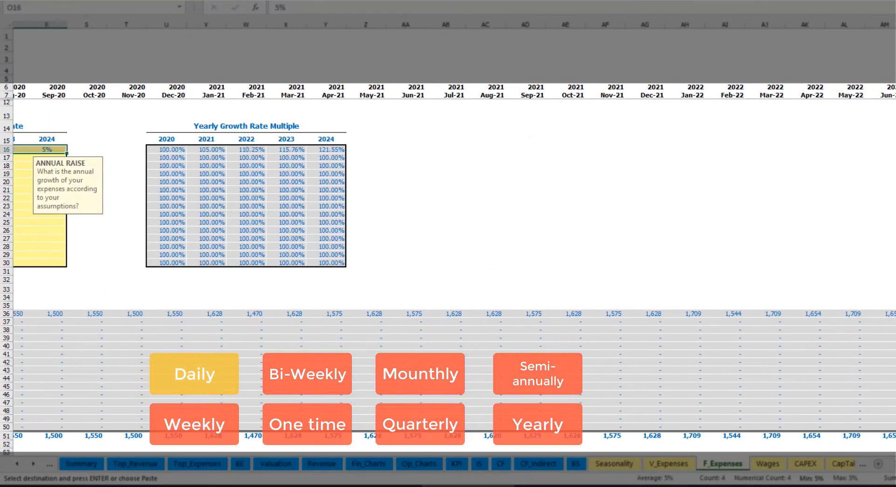
scroll(453, 261, right, 7)
scroll(453, 261, left, 12)
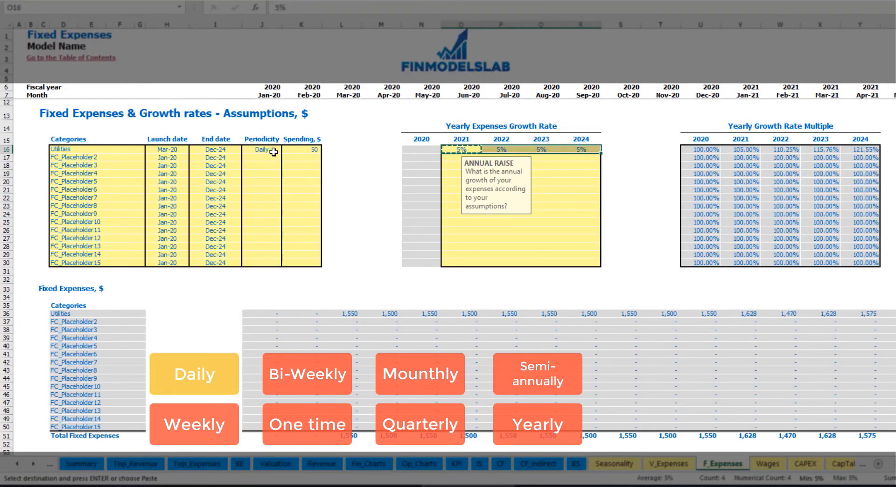
Name the second fixed expense category Advertising, with launch date Mar-20 and end date Aug-24.
click(105, 157)
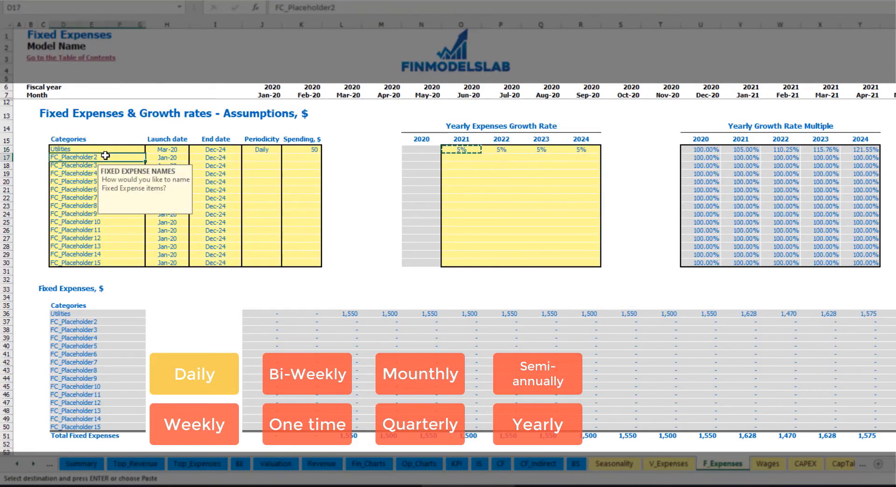
text(Advertising)
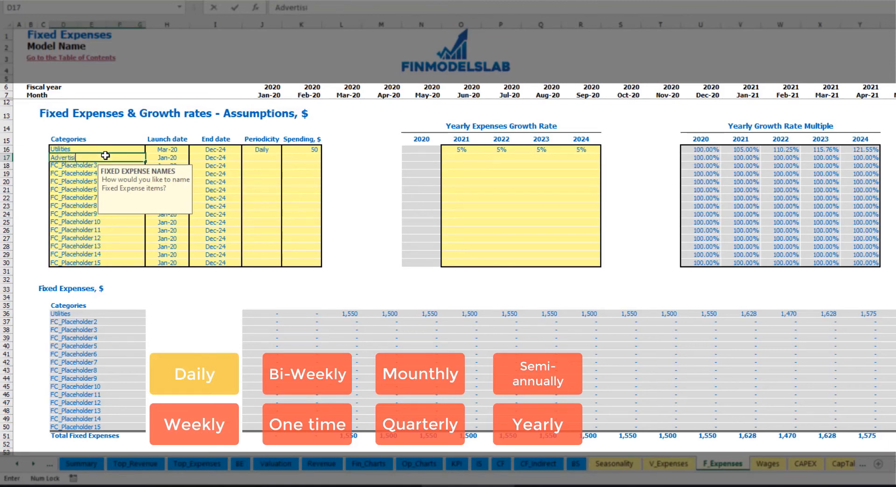
click(169, 158)
click(193, 158)
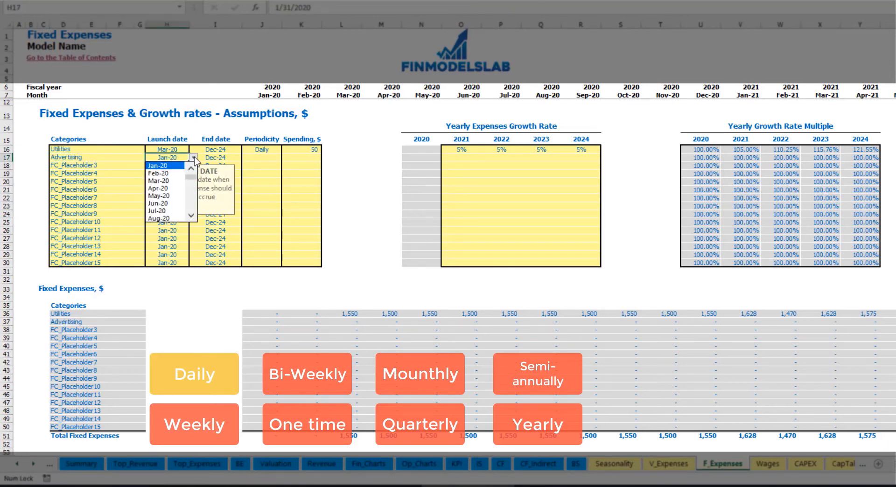
click(173, 182)
click(223, 156)
click(246, 158)
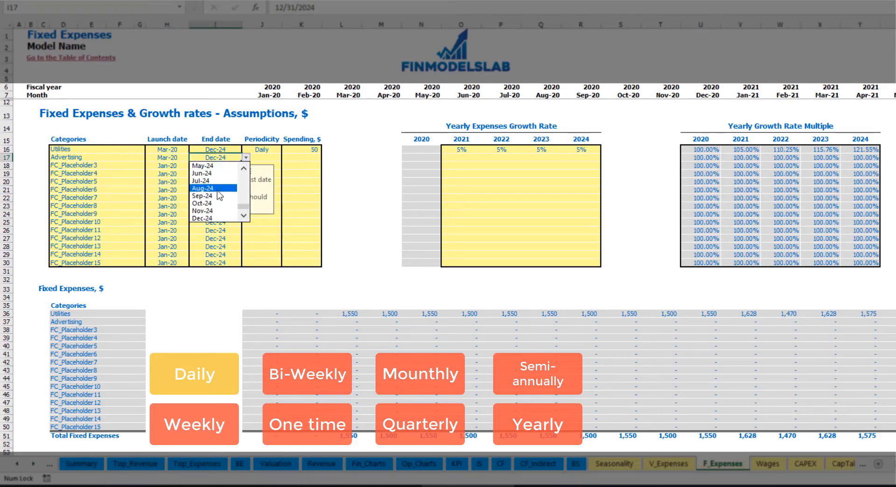
click(217, 191)
Set the Advertising expense periodicity to Weekly with a spending amount of 100.
click(260, 157)
click(285, 158)
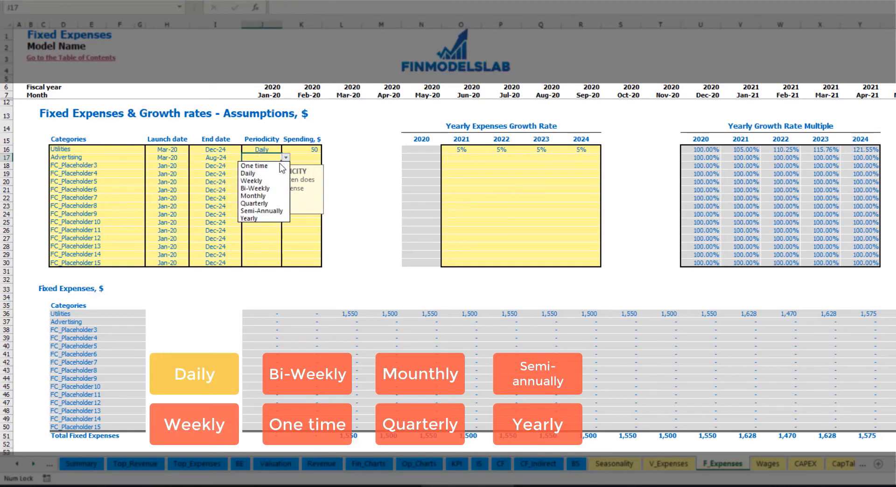
click(271, 181)
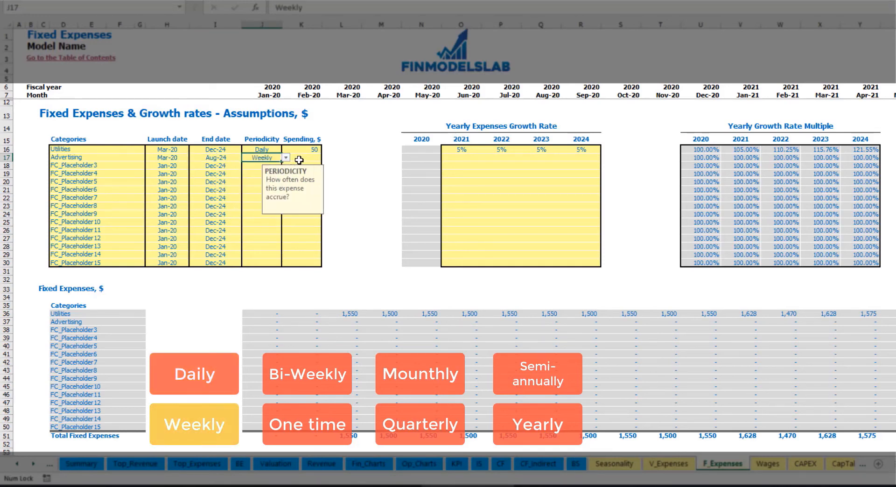
click(299, 160)
text(1)
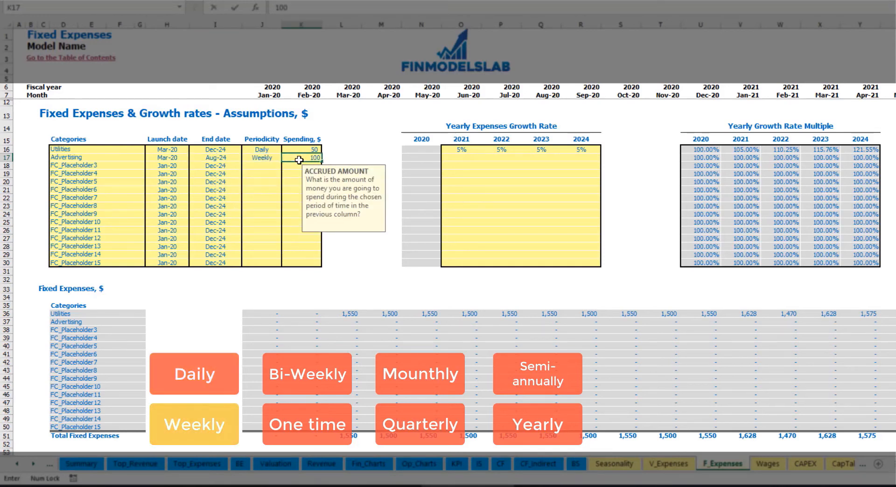
text(00)
key(Return)
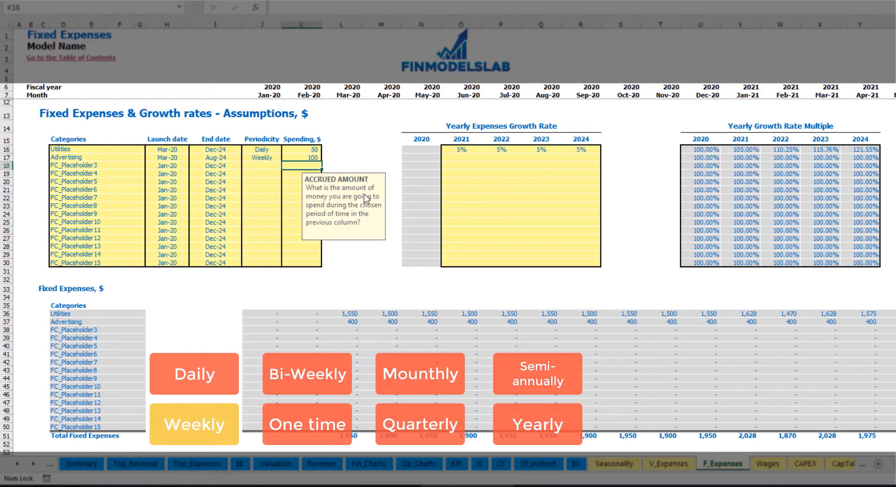
Review the calculated monthly Advertising expenses from March 2020 up to the category's end date in 2024.
click(352, 322)
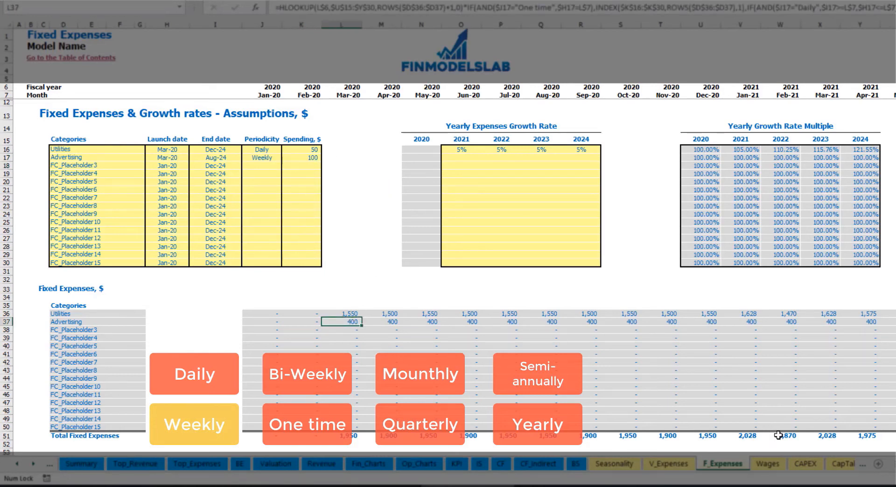
scroll(448, 269, right, 14)
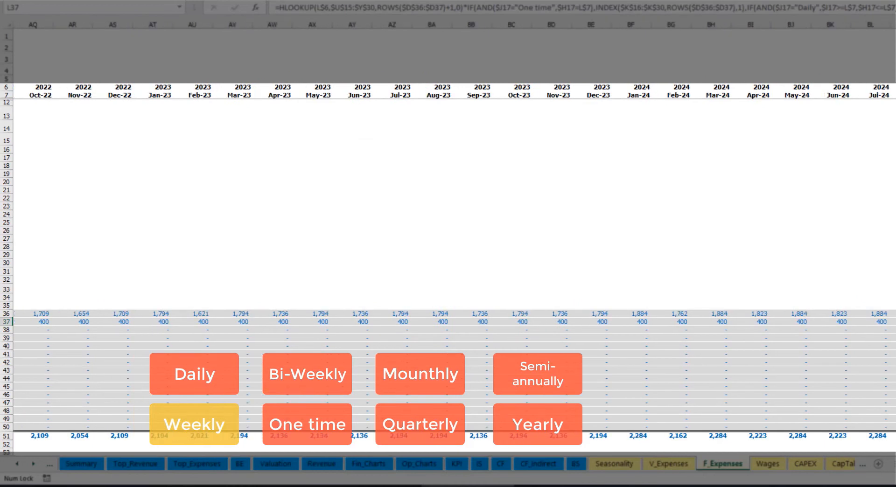
click(894, 24)
click(893, 322)
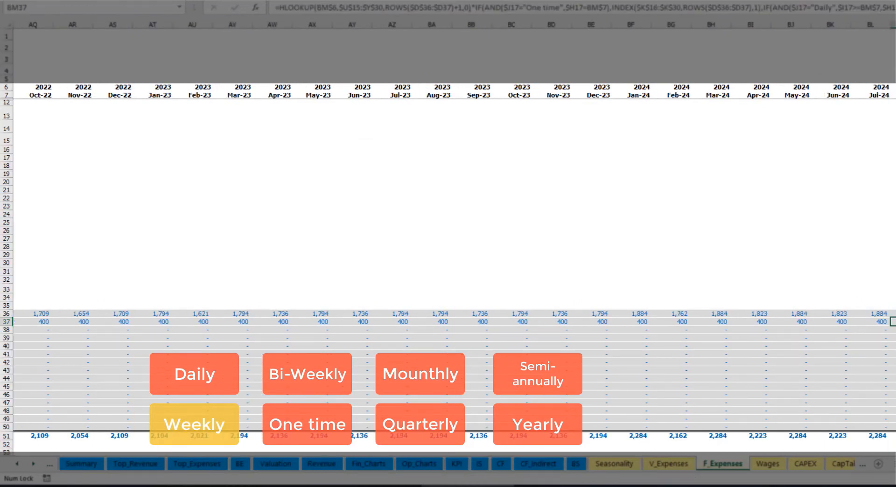
scroll(448, 269, left, 14)
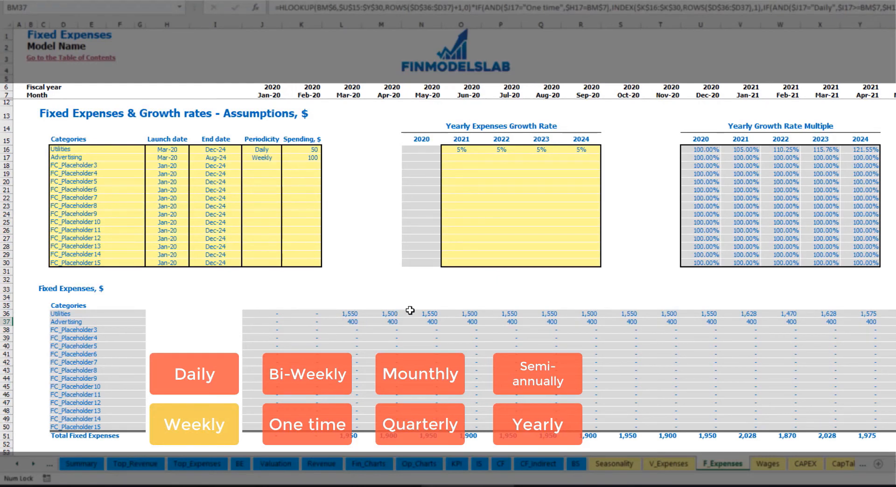
Change the Advertising expense periodicity to Bi-Weekly and set its spending amount to 500.
click(267, 158)
click(286, 159)
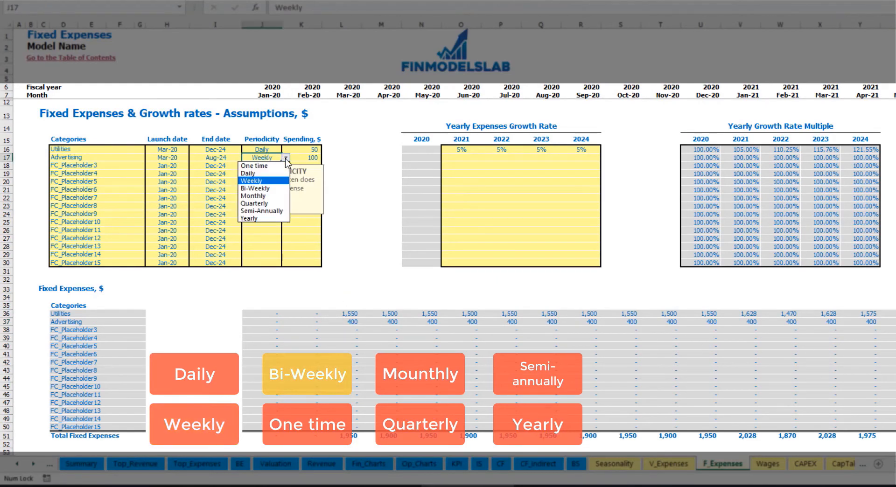
click(272, 189)
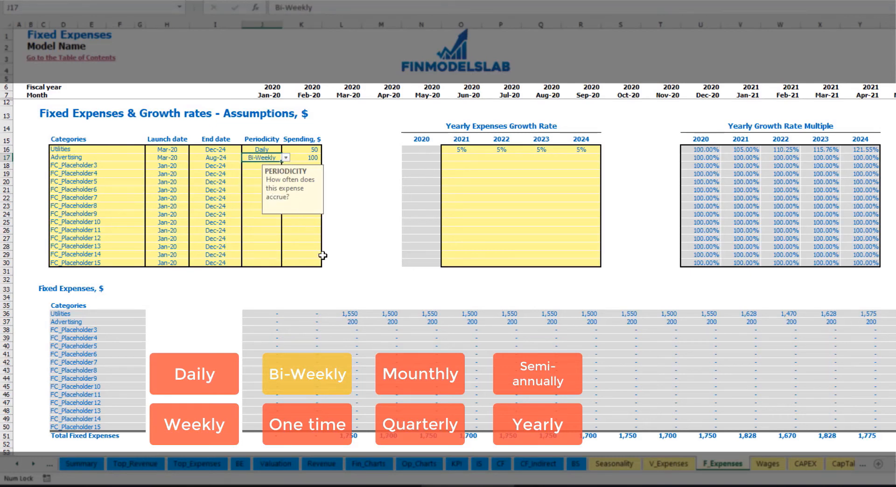
click(300, 158)
text(5)
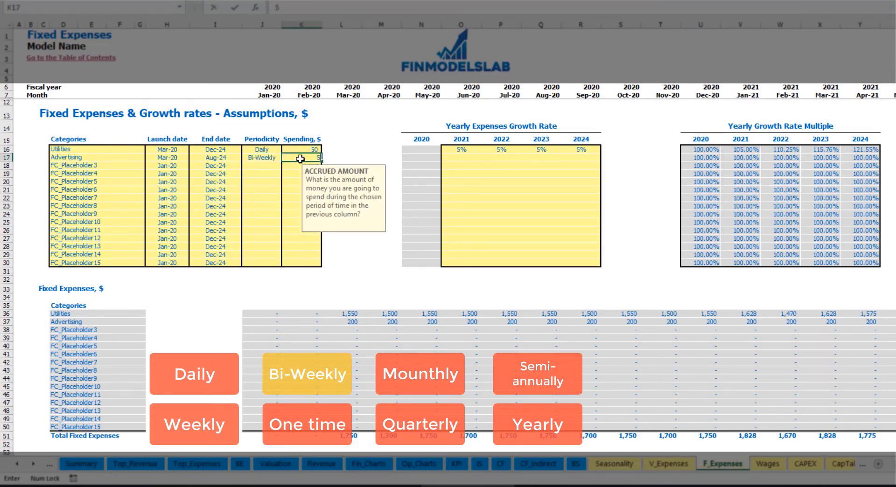
text(00)
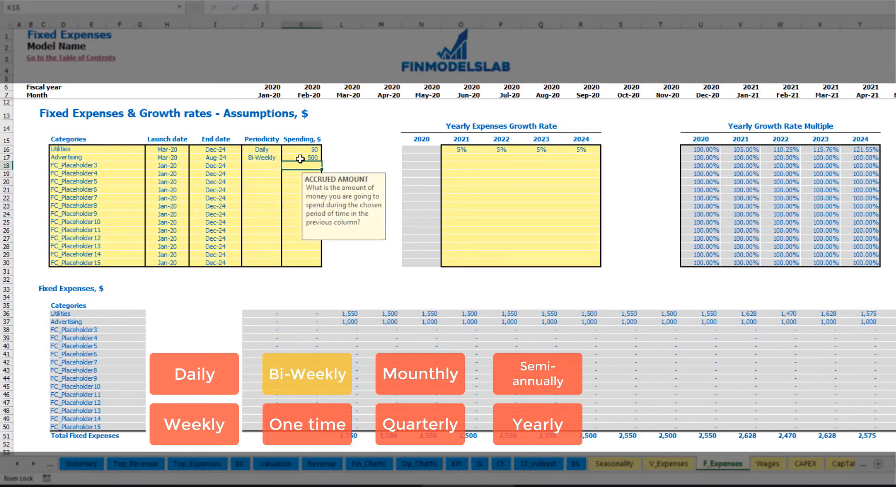
Set the launch date of the Advertising expense to Jul-20.
click(180, 152)
click(169, 155)
click(198, 160)
click(184, 160)
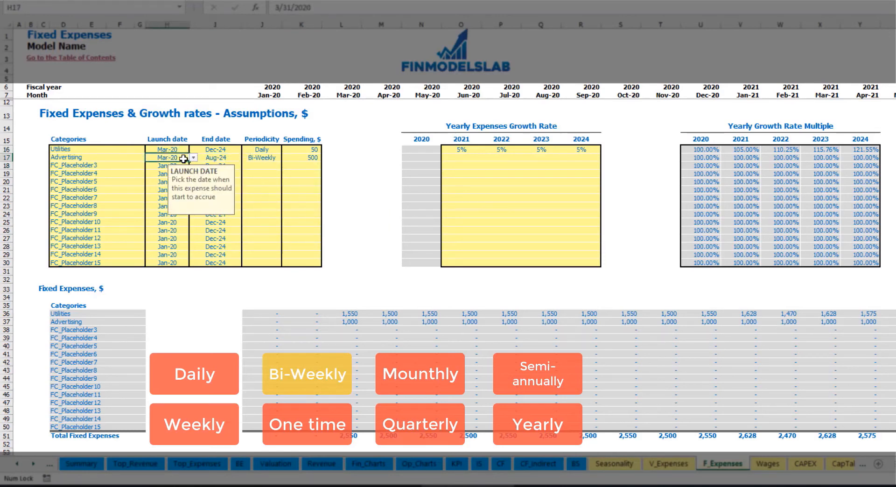
click(193, 158)
click(183, 196)
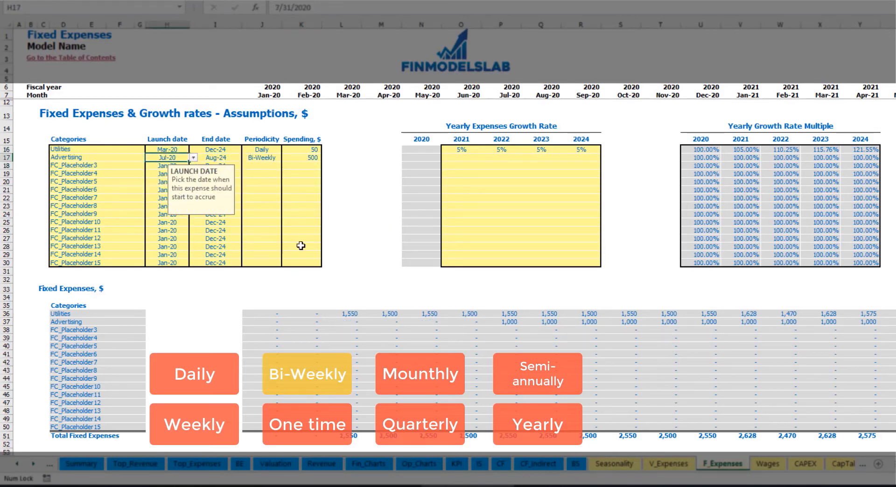
Review the calculated monthly Advertising expenses from July 2020 onward through 2021.
click(513, 323)
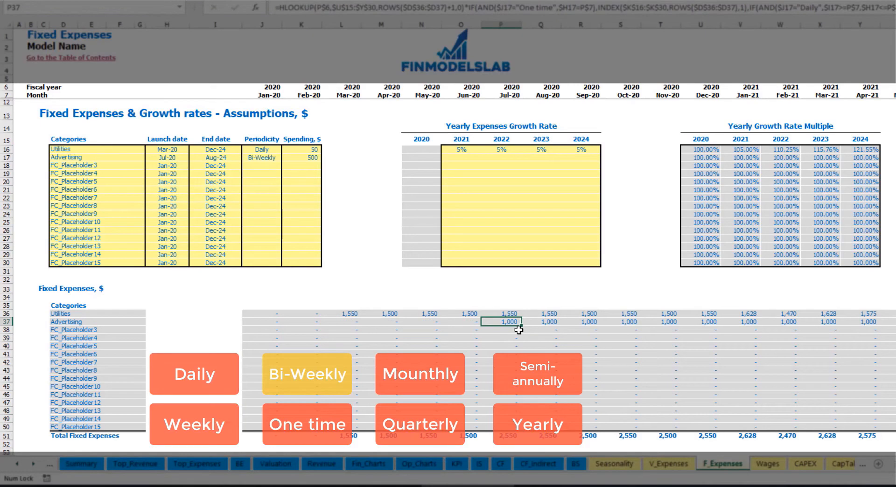
key(Right)
key(Right)
key(Right)
key(Right)
key(Right)
key(Right)
key(Right)
key(Right)
key(Right)
key(Right)
key(Right)
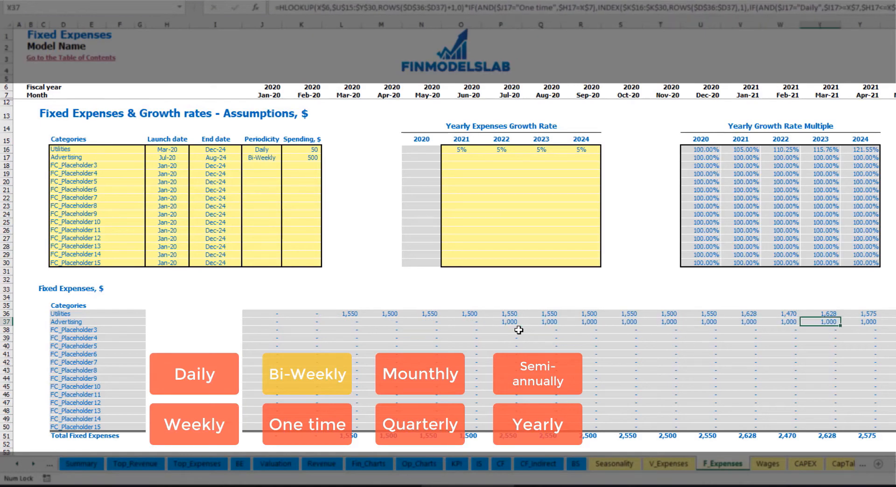
key(Right)
key(Right)
key(Right)
key(Right)
key(Right)
key(Right)
key(Right)
key(Right)
key(Right)
key(Right)
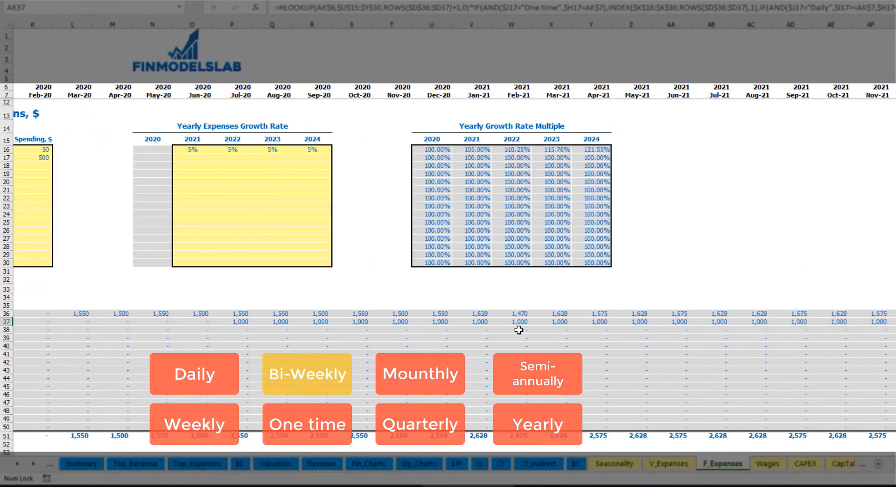
scroll(519, 330, left, 5)
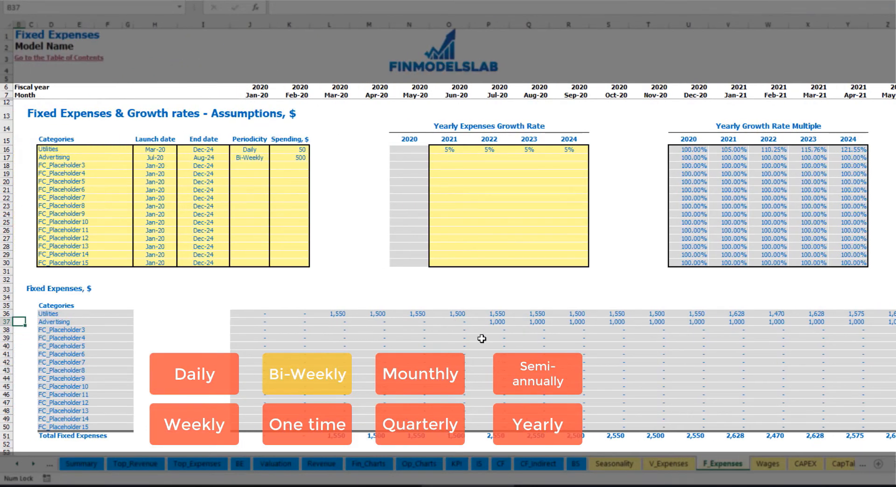
click(491, 325)
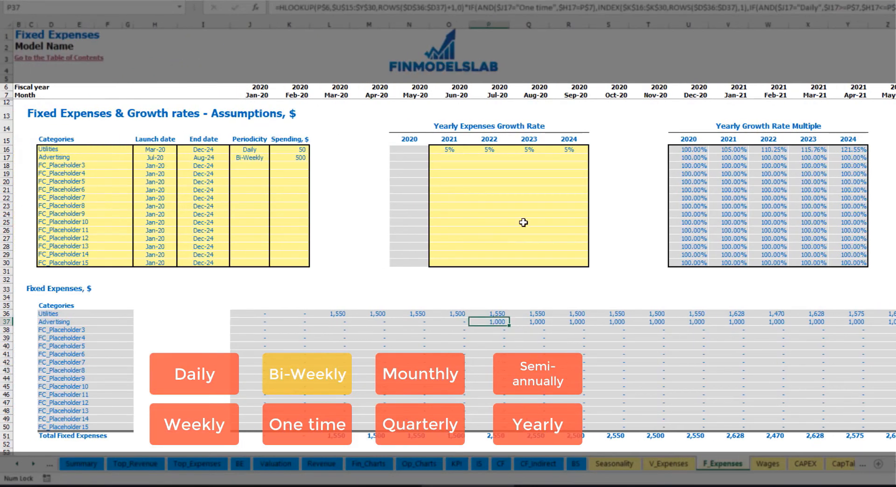
Set the Advertising yearly expense growth rate to 3% for 2021 through 2024.
click(448, 160)
text(3)
key(Return)
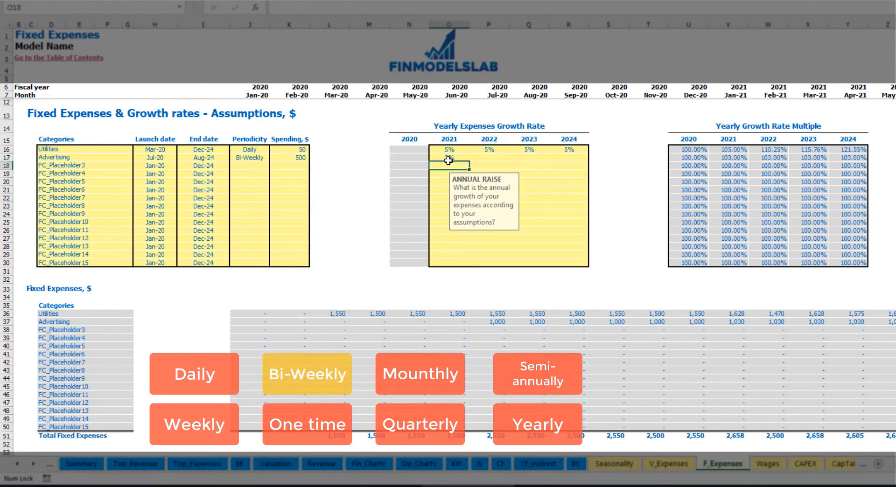
key(Up)
key(ctrl+c)
key(Right)
key(shift+Right)
key(shift+Right)
key(ctrl+v)
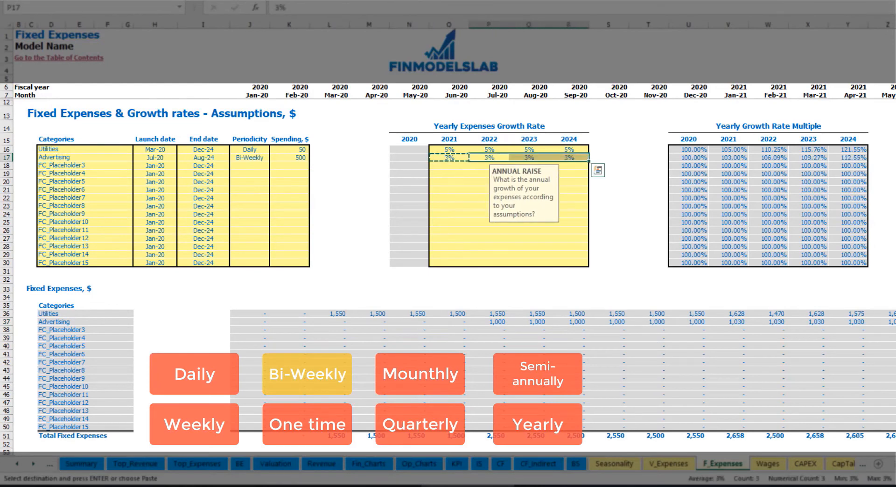
Review the monthly Advertising amounts from January 2021 through 2024 and check the category's end date.
click(880, 322)
click(860, 322)
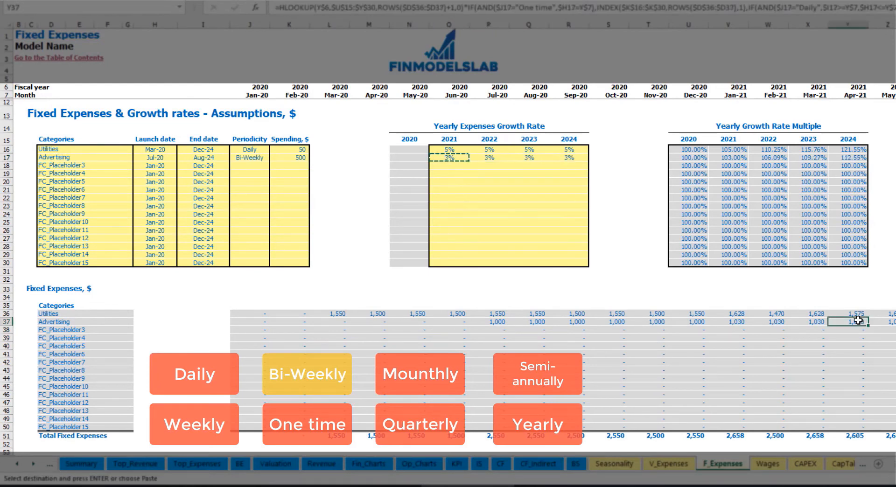
click(746, 322)
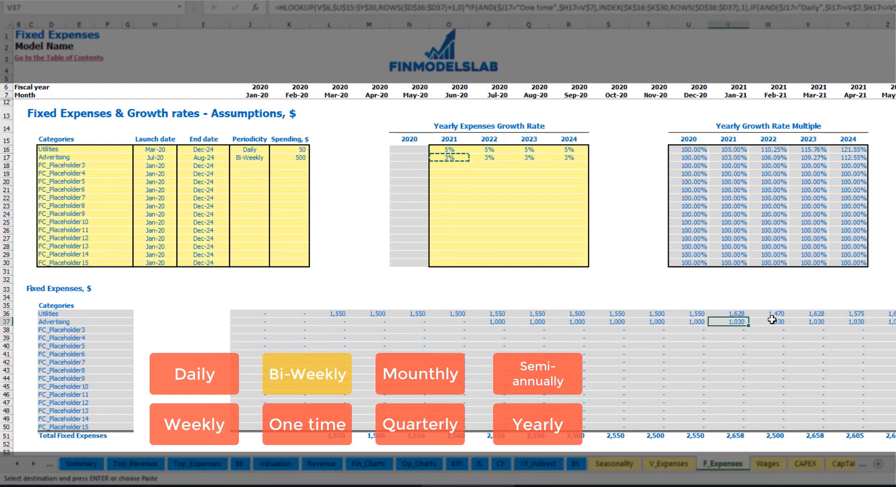
scroll(448, 234, right, 10)
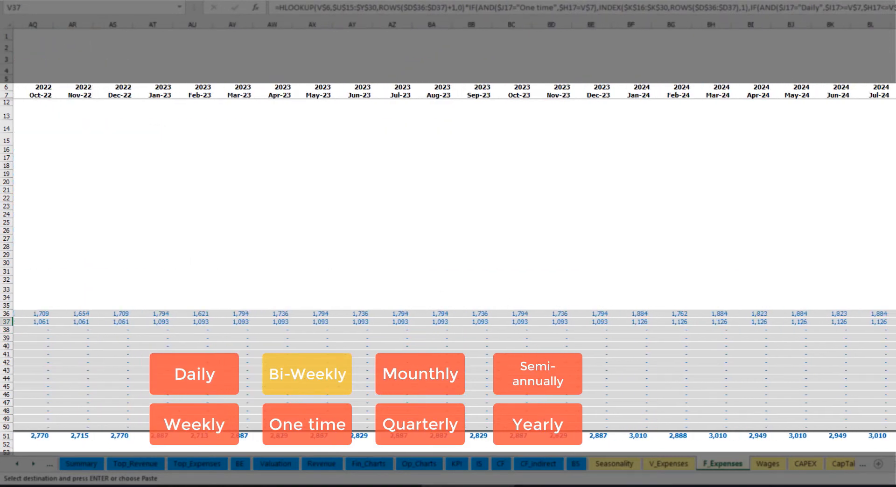
click(893, 25)
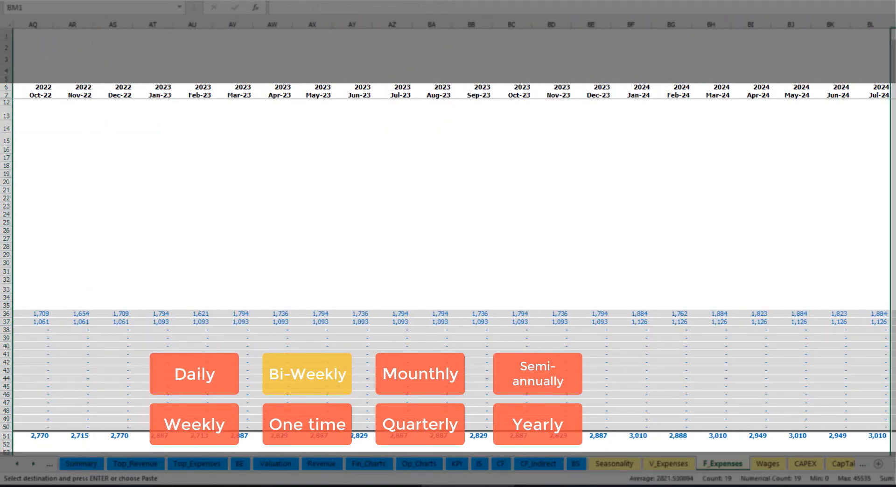
scroll(220, 224, left, 10)
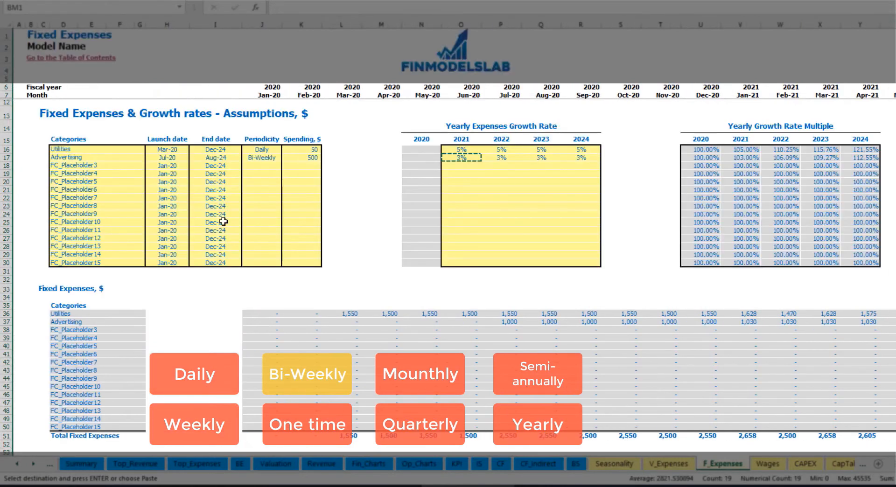
click(220, 159)
Name the third fixed expense category Office Setup and set its periodicity to One time.
click(78, 165)
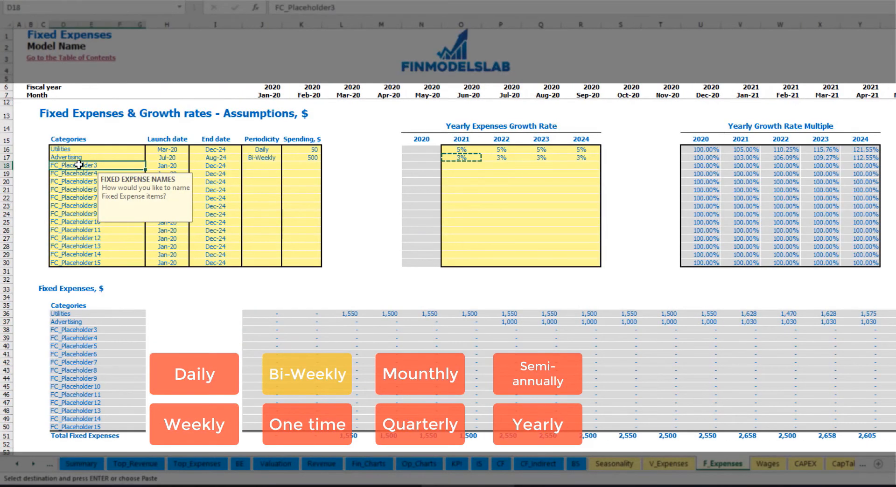
text(Se)
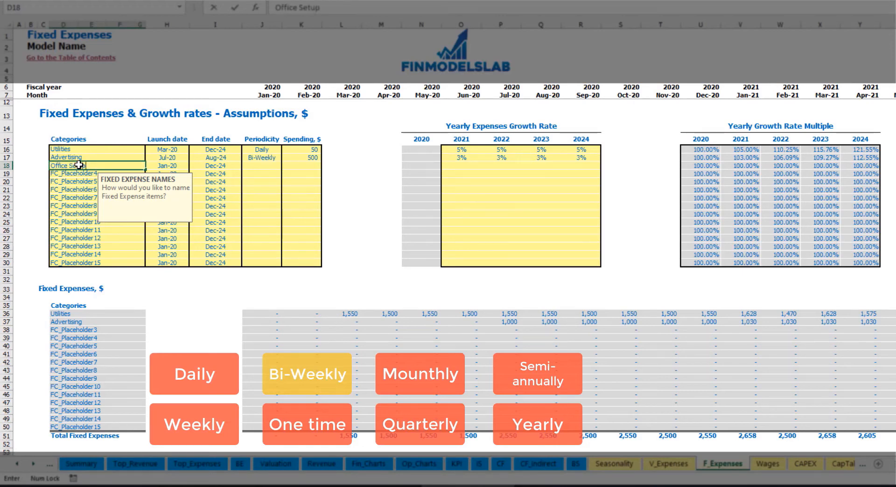
text(tup)
key(Return)
click(260, 166)
click(286, 167)
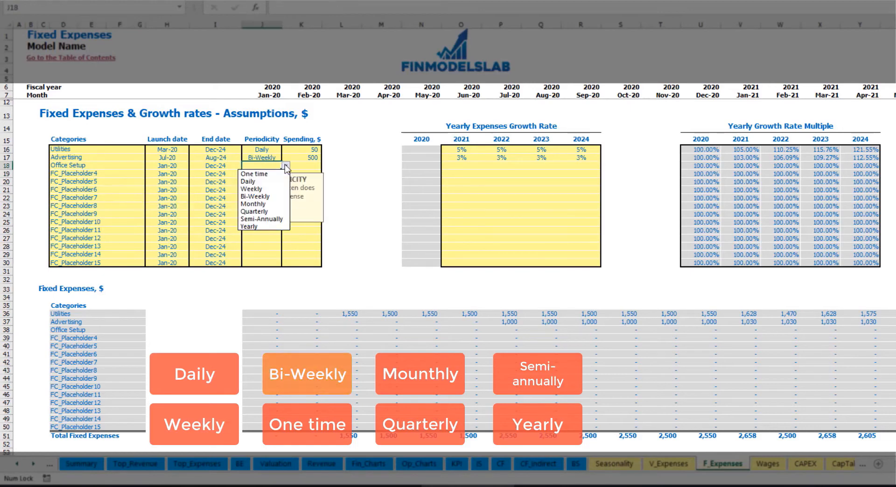
click(255, 173)
Set the Office Setup launch date to Feb-20 with a spending amount of 5,000 and check its calculated expense.
click(180, 165)
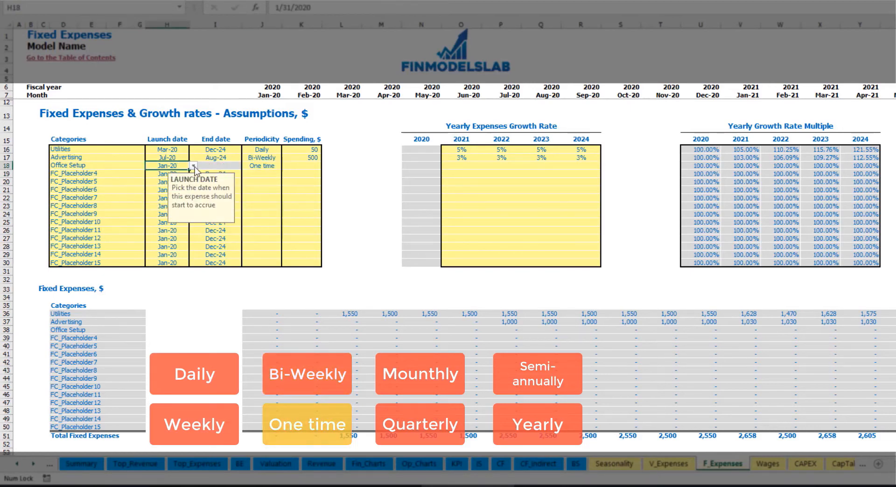
click(193, 166)
click(178, 182)
click(294, 166)
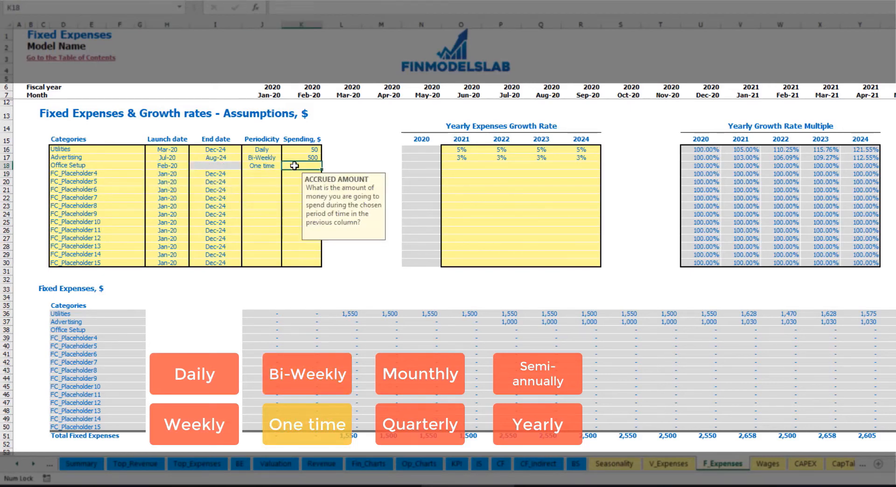
text(5000)
key(Return)
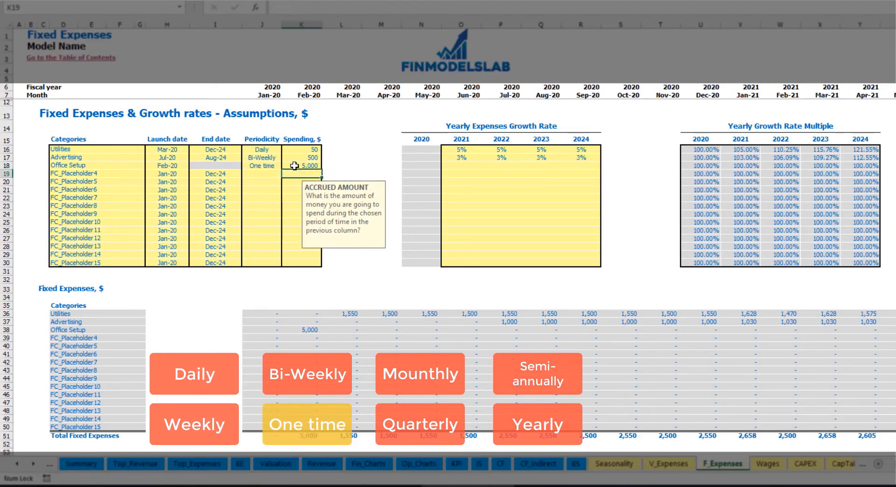
drag(461, 166, 581, 167)
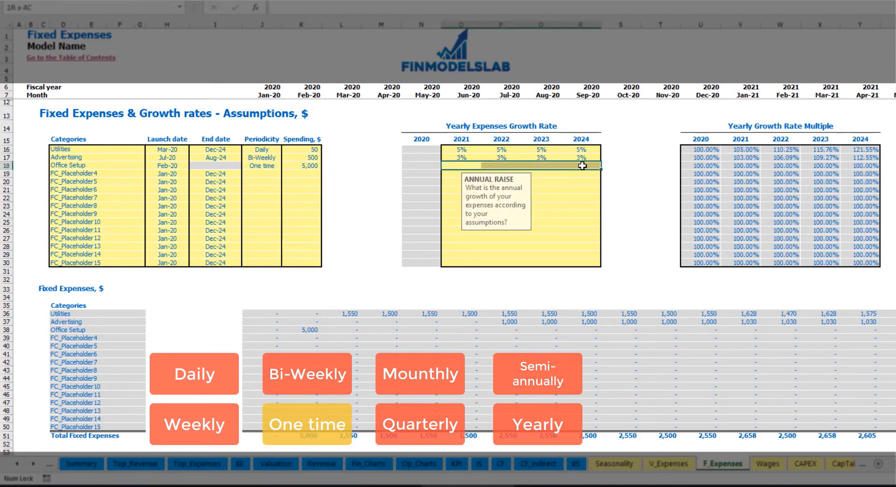
click(311, 332)
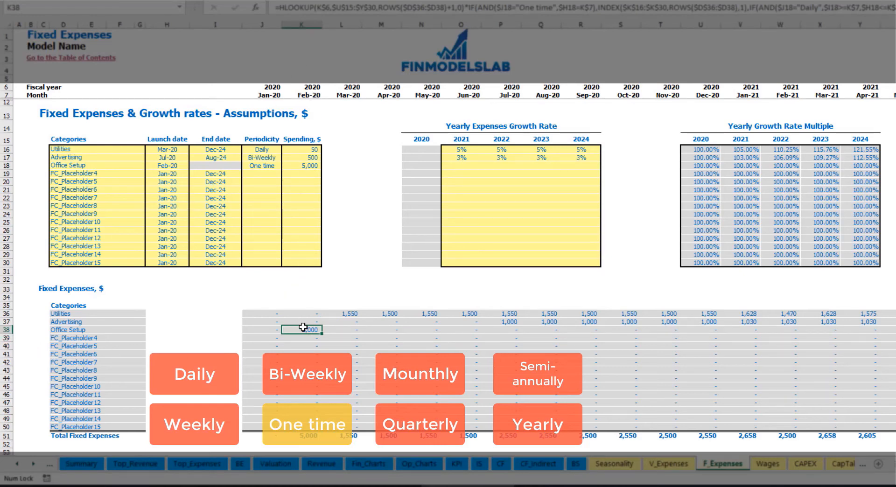
Name the fourth fixed expense category Insurance.
click(124, 175)
key(BackSpace)
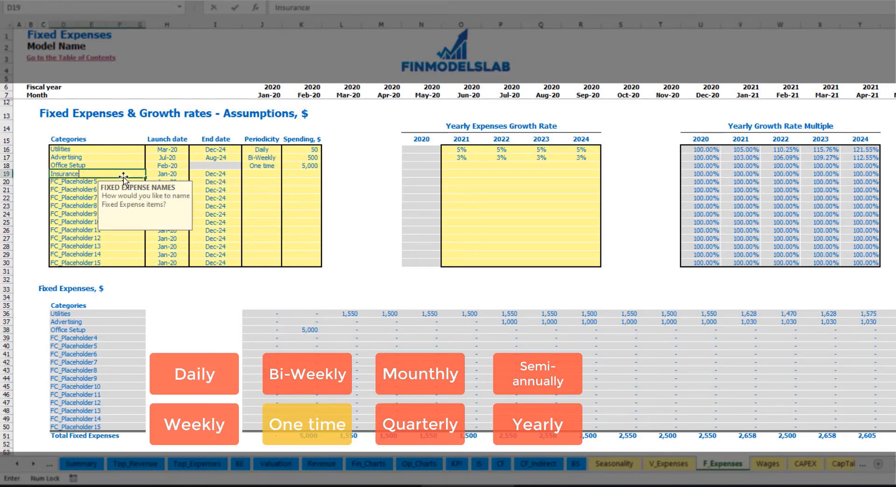
key(Return)
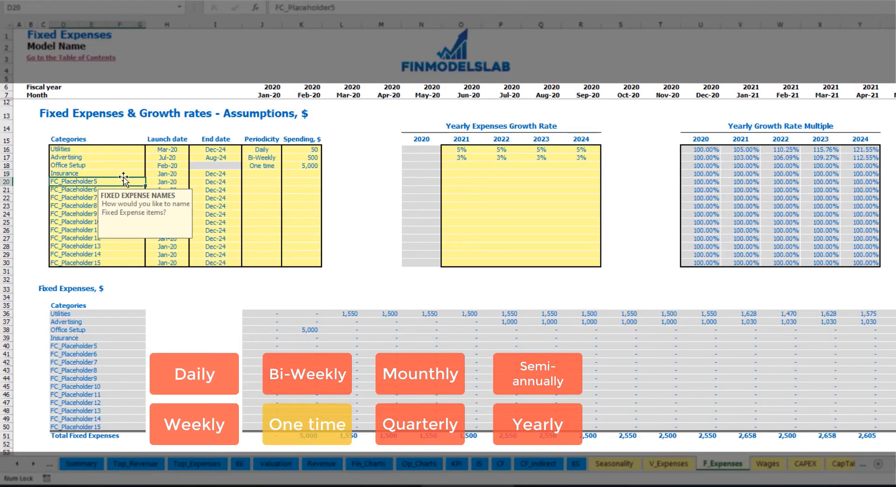
Set the Insurance periodicity to Monthly with a spending amount of 1,000.
click(168, 176)
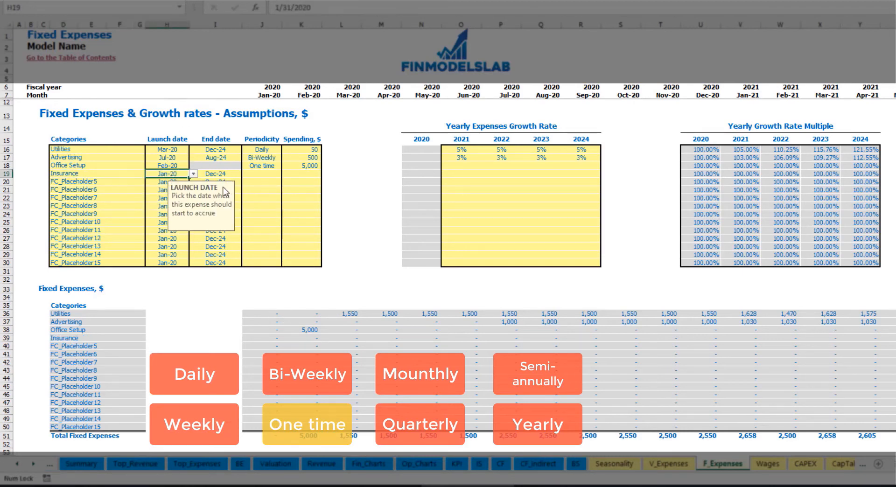
click(219, 174)
click(261, 174)
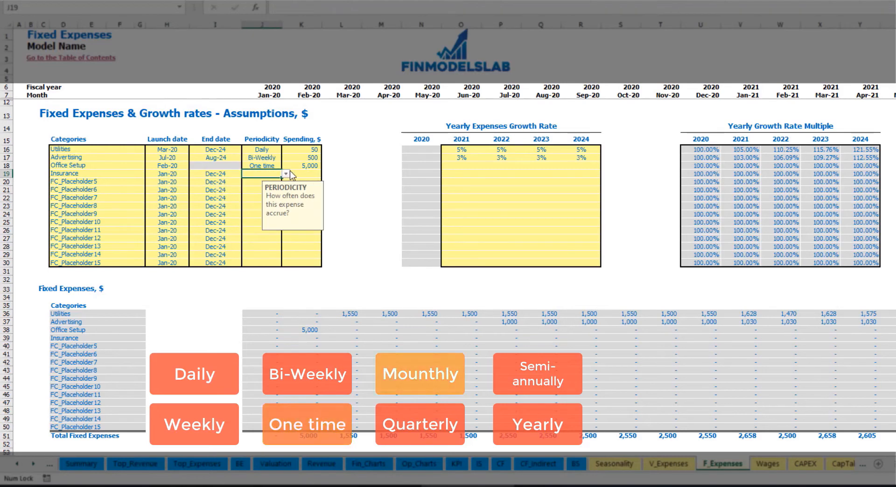
click(286, 174)
click(253, 212)
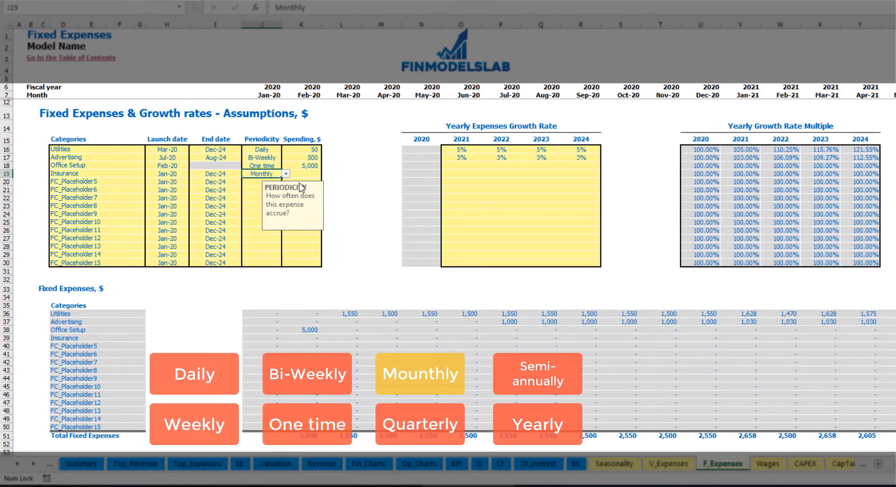
click(307, 174)
text(1,)
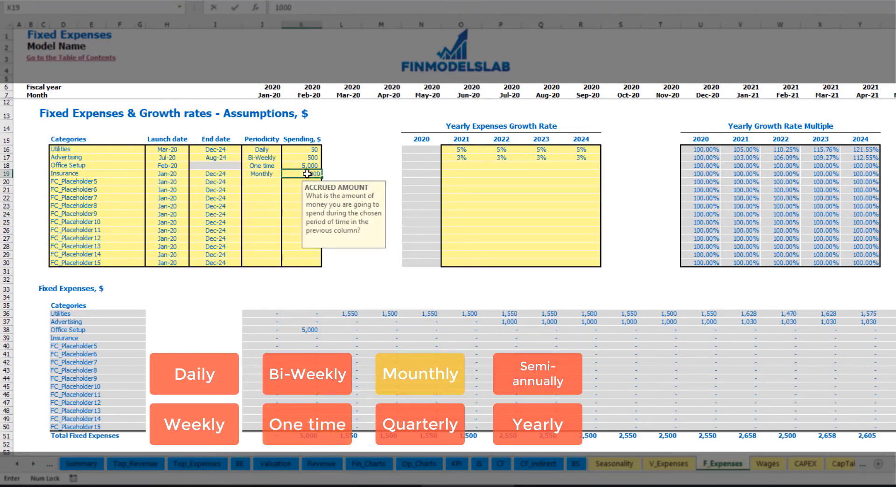
text(000)
Enter Insurance yearly expense growth rates of 5% for 2021, 3% for 2022, 2% for 2023 and 1% for 2024.
click(461, 174)
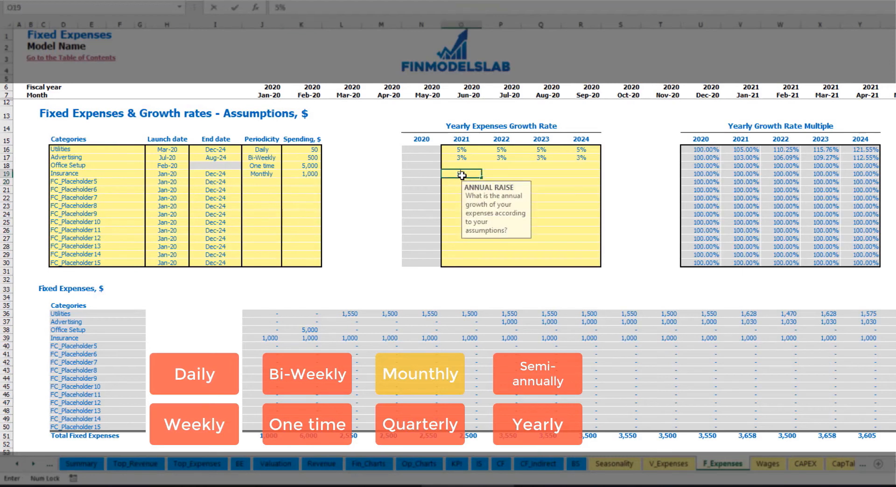
key(ctrl+Return)
key(Right)
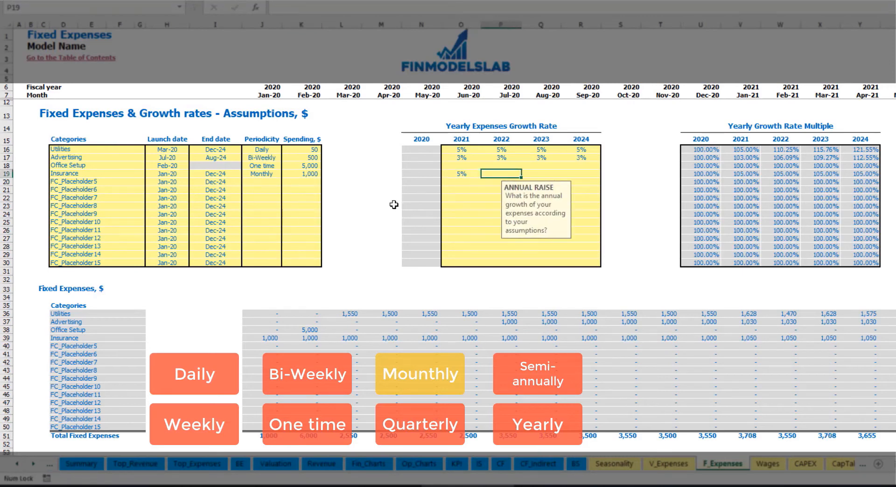
text(3)
key(ctrl+Return)
key(Right)
text(2)
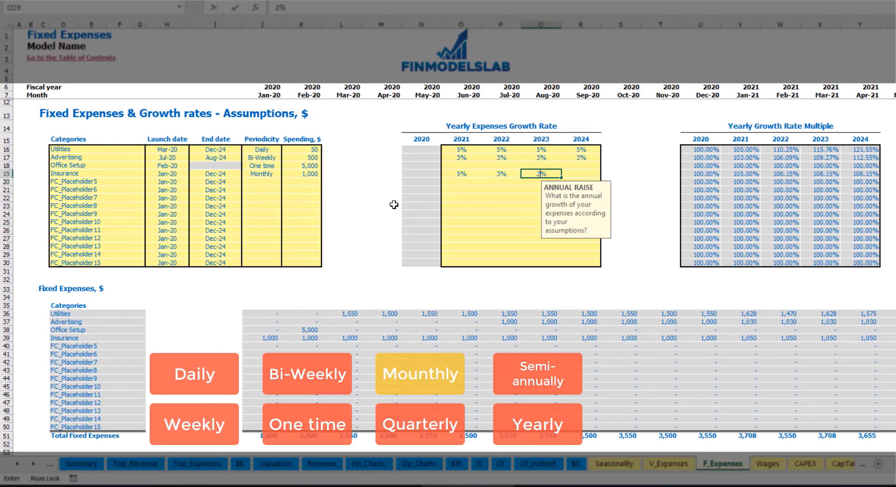
key(ctrl+Return)
key(Right)
text(1)
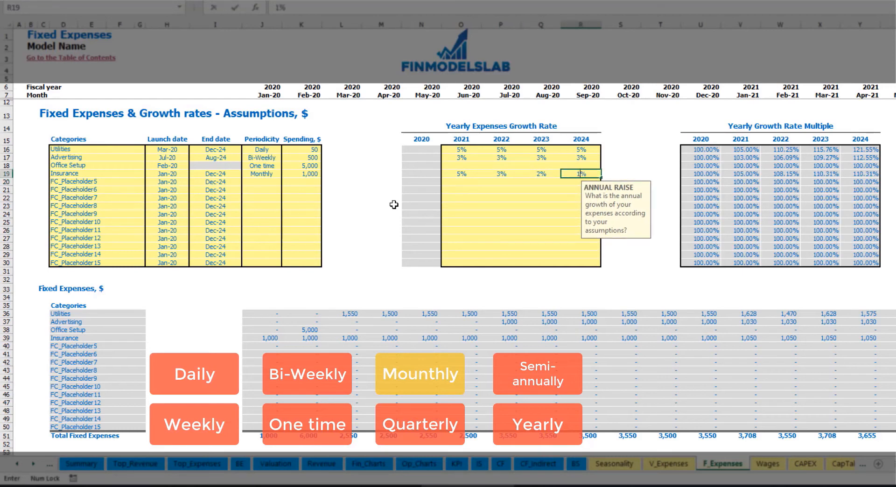
key(Return)
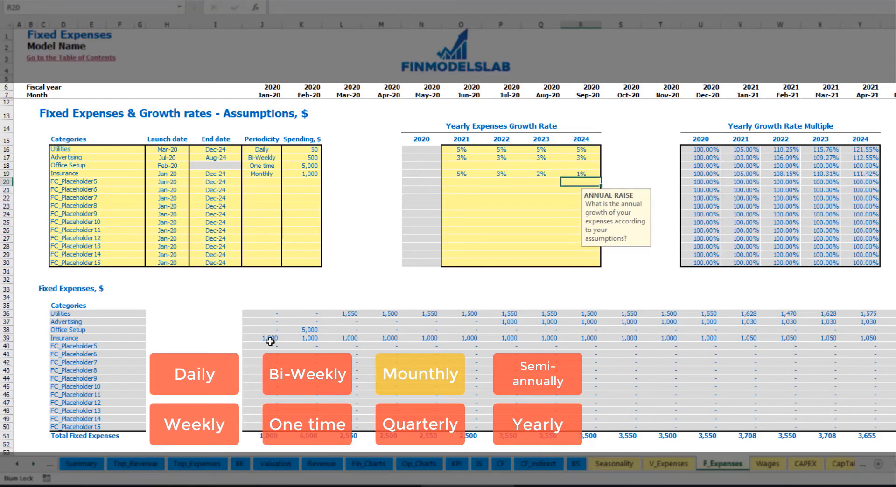
Review the calculated monthly Insurance amounts from January 2020 through 2021.
drag(270, 338, 728, 338)
click(729, 338)
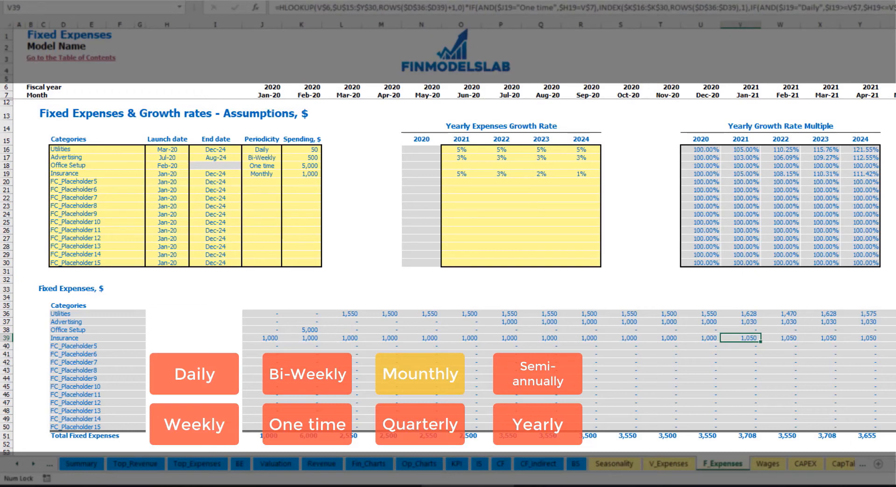
scroll(448, 229, right, 5)
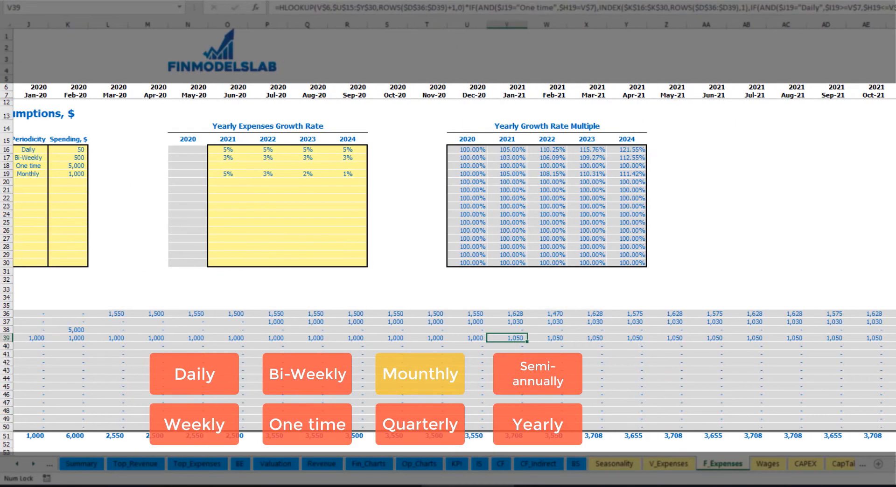
click(895, 24)
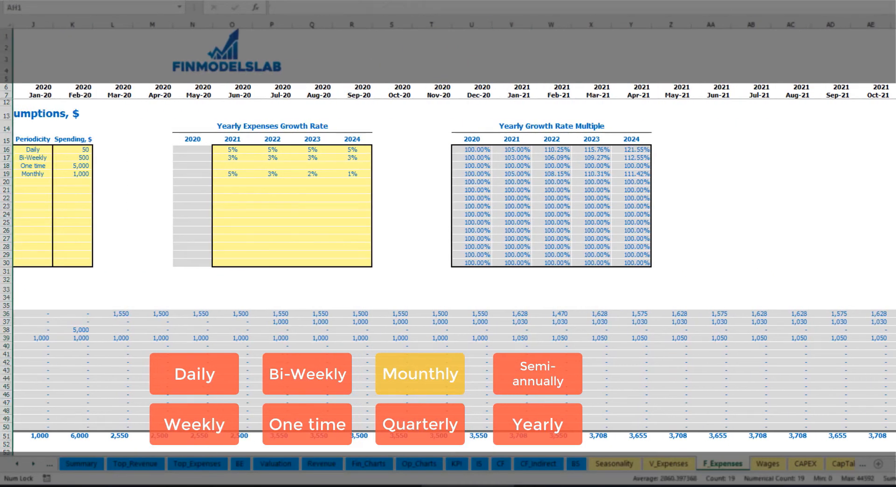
click(895, 339)
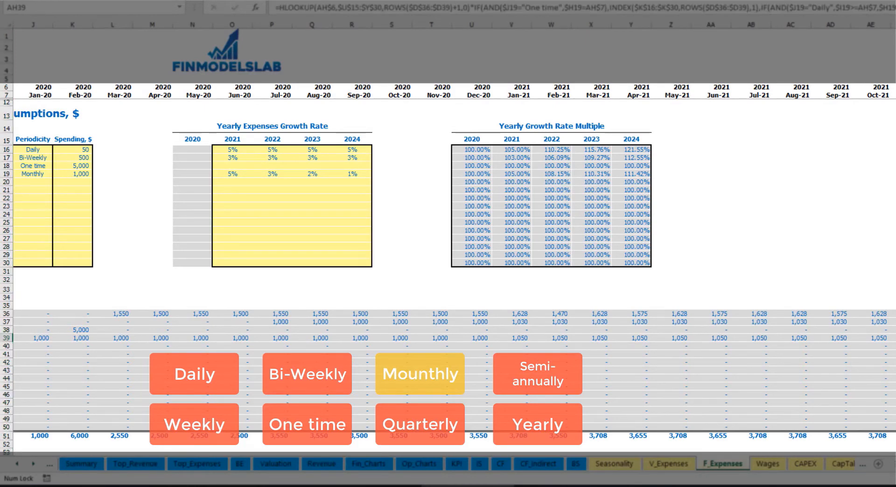
scroll(687, 361, left, 5)
Switch the Insurance periodicity to Quarterly and check in which months the expense accrues.
click(274, 175)
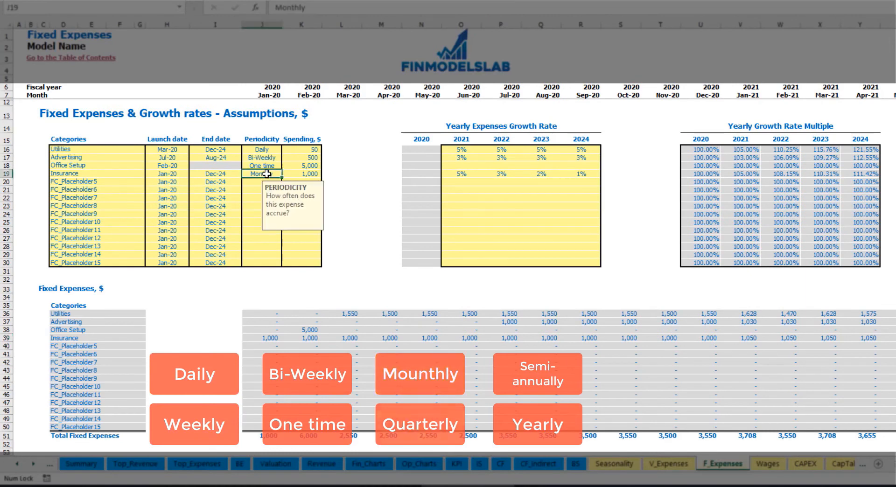
click(286, 174)
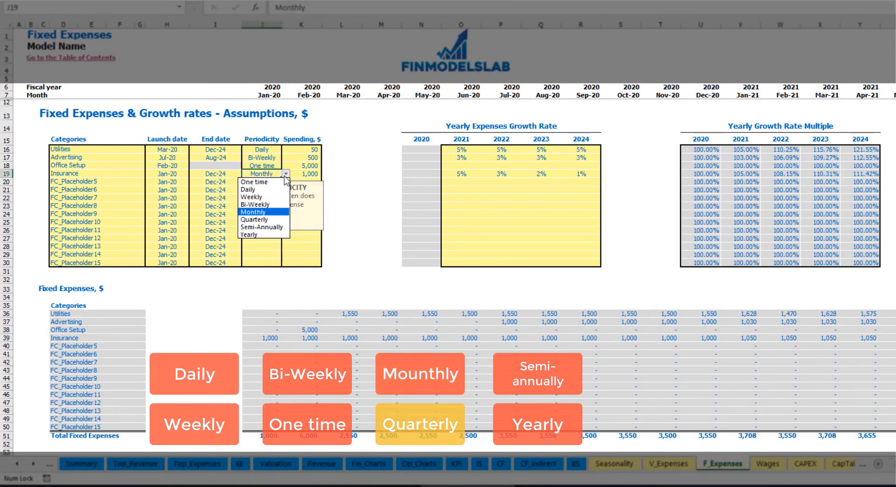
click(286, 221)
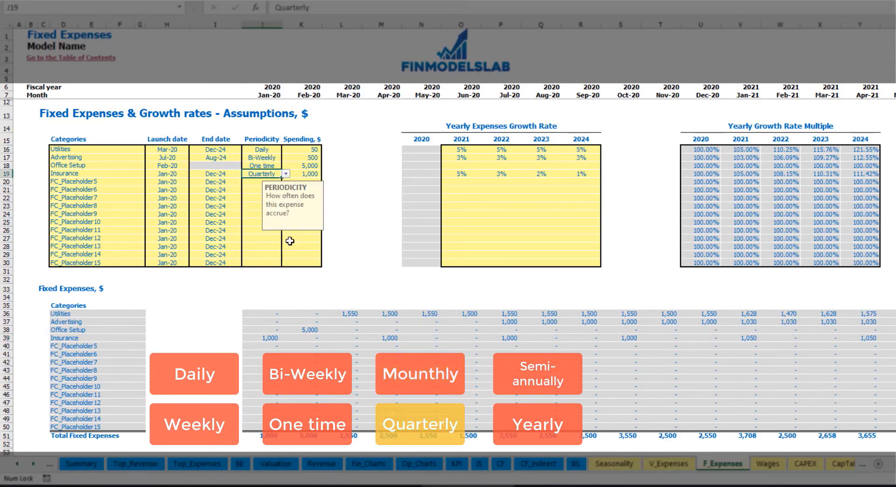
click(268, 338)
click(388, 338)
click(502, 338)
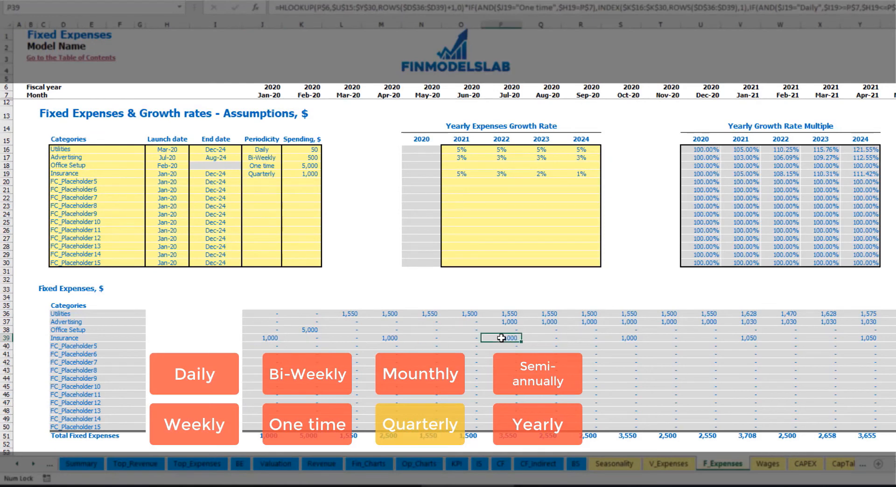
Set the Insurance launch date to Feb-20 and check the months in which the calculated expense accrues.
click(181, 172)
click(193, 174)
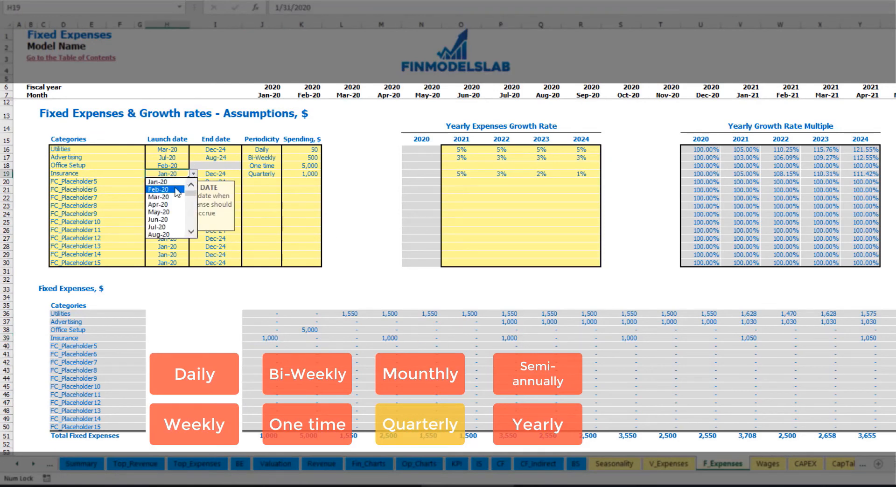
click(159, 190)
click(312, 337)
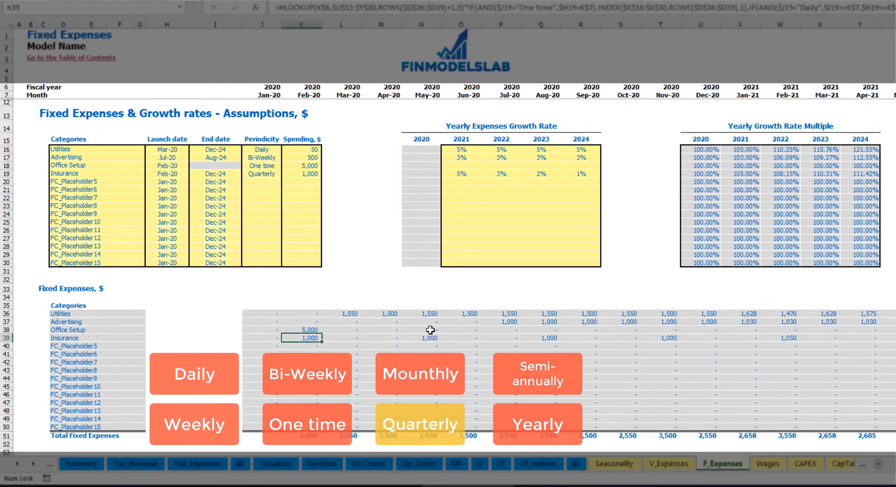
click(508, 338)
click(548, 337)
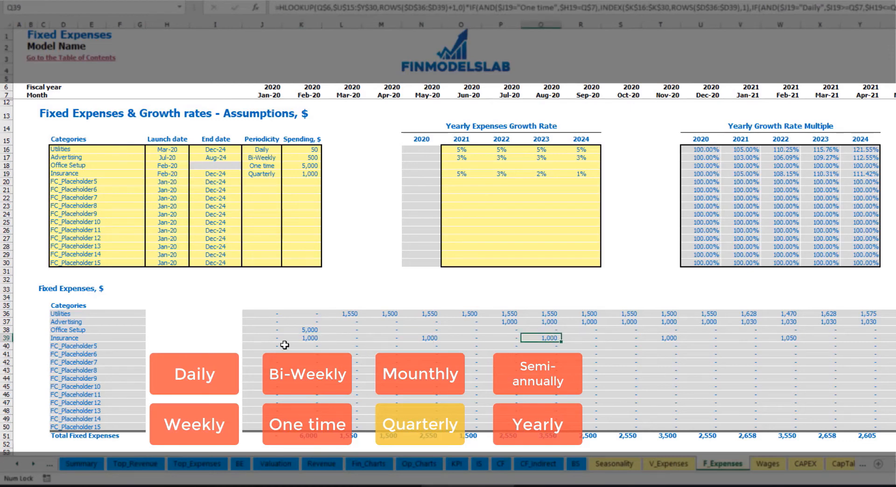
click(299, 342)
click(433, 339)
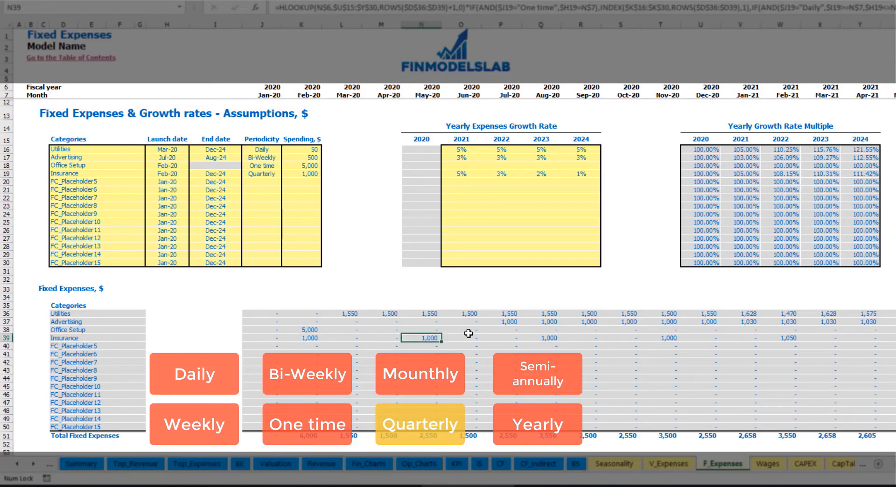
Switch the Insurance periodicity to Semi-Annually and check the calculated amounts through February 2021.
click(280, 174)
click(286, 174)
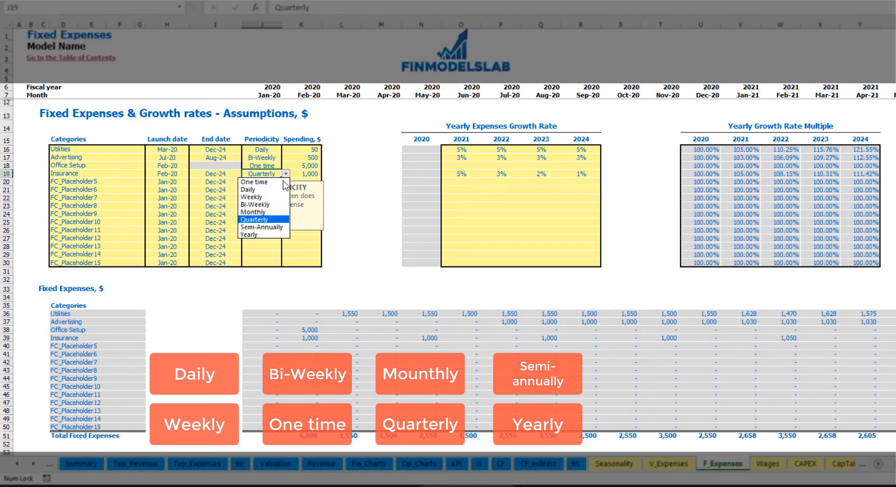
click(262, 227)
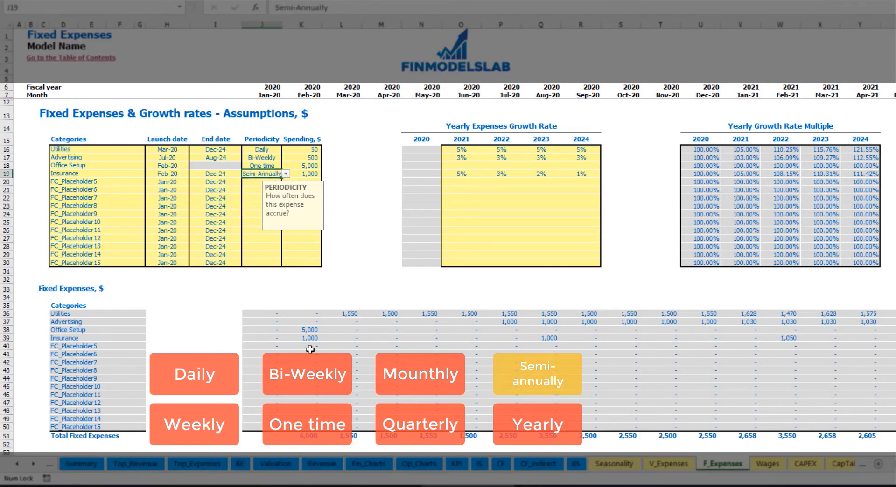
drag(306, 340, 770, 342)
click(780, 346)
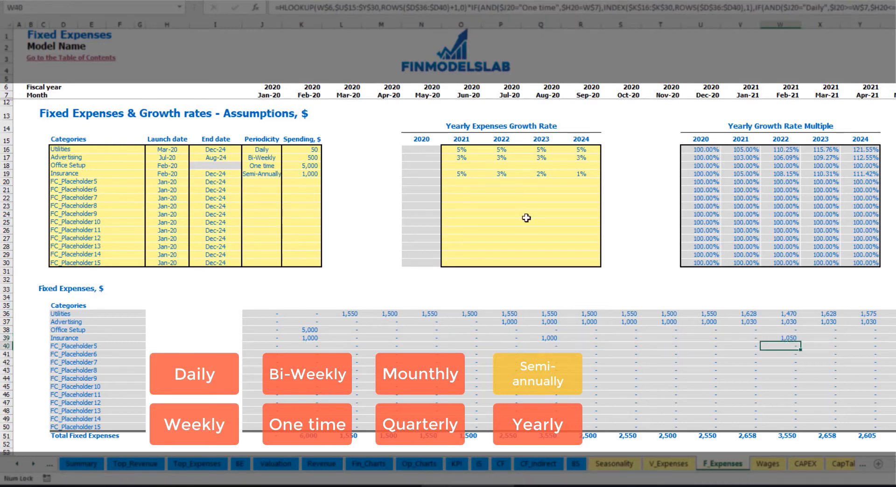
Set the Insurance periodicity to Yearly and check its calculated amounts, launch date and end date.
click(272, 175)
click(286, 174)
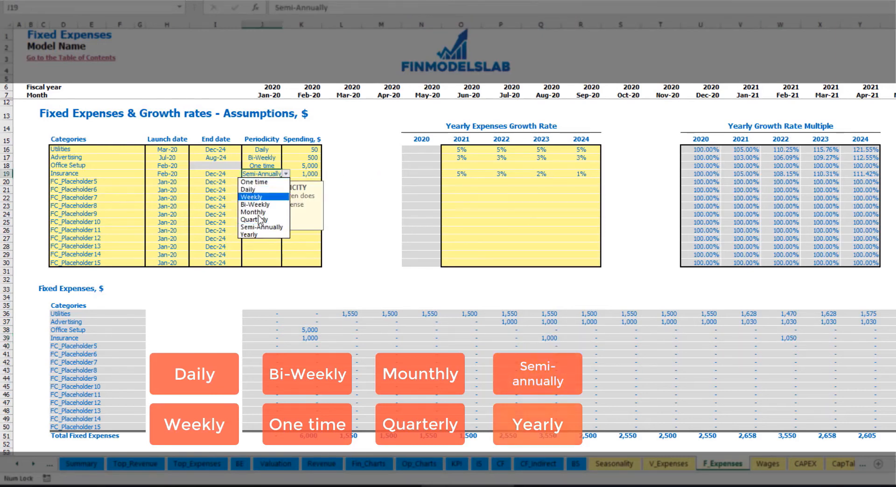
click(256, 235)
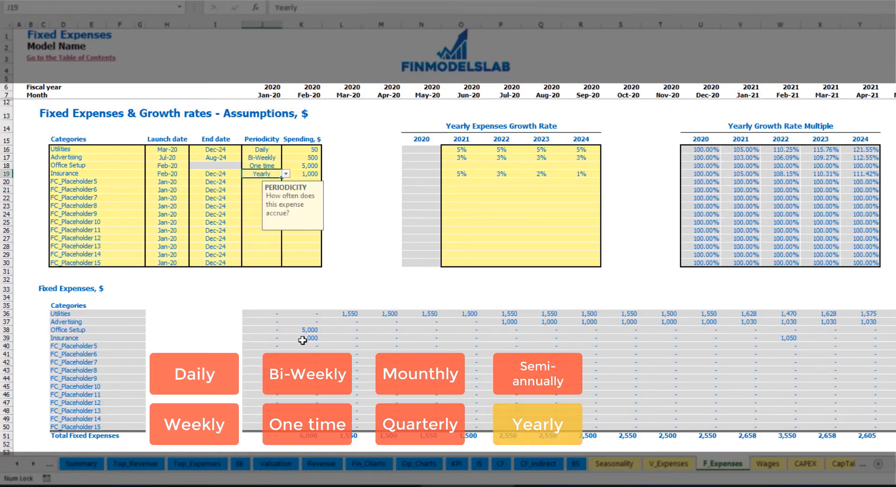
drag(303, 340, 894, 340)
click(173, 174)
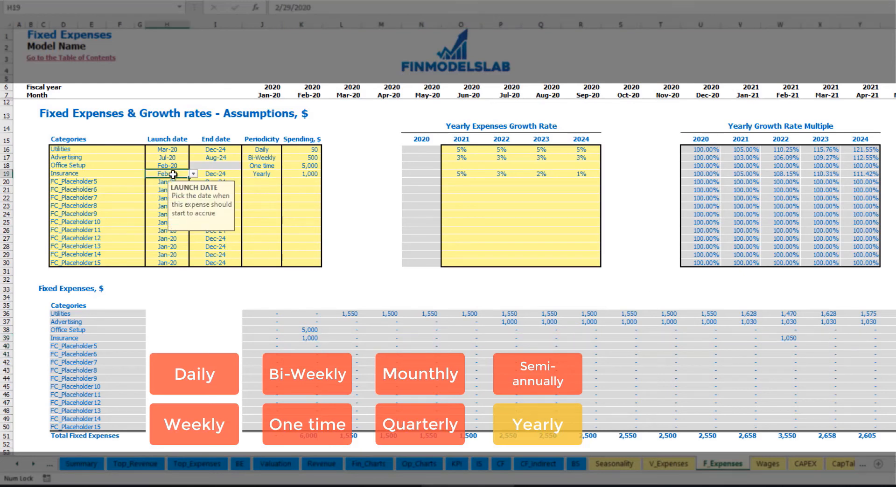
click(216, 174)
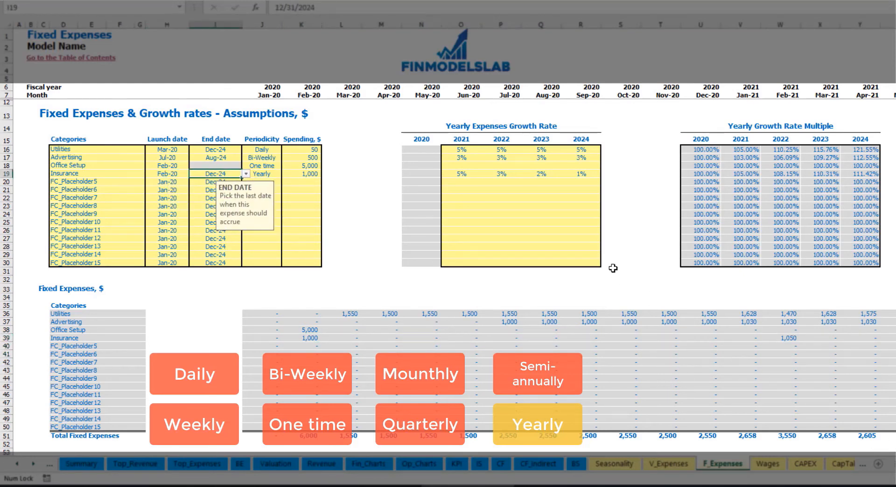
click(628, 263)
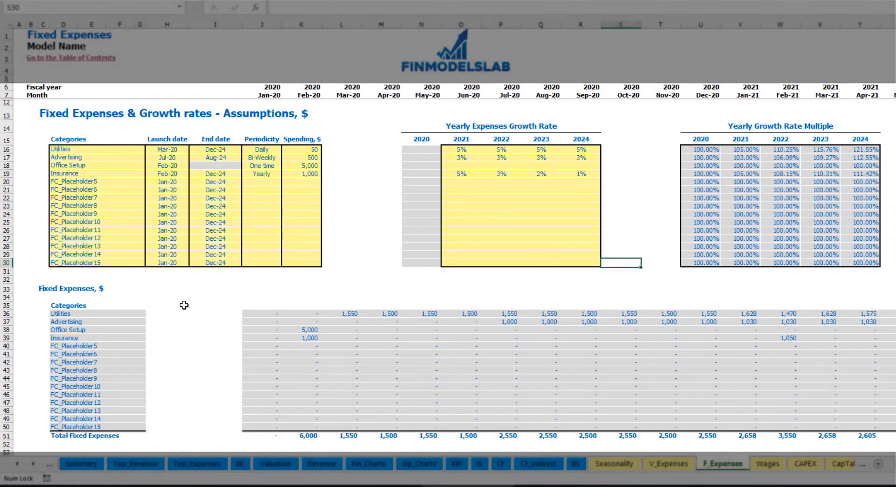
Review the calculated fixed expenses and examine their category breakdown under Total Fixed Expenses in the income statement.
mouse_move(260, 317)
mouse_down()
mouse_move(629, 374)
mouse_move(808, 436)
mouse_move(822, 426)
mouse_up()
click(479, 464)
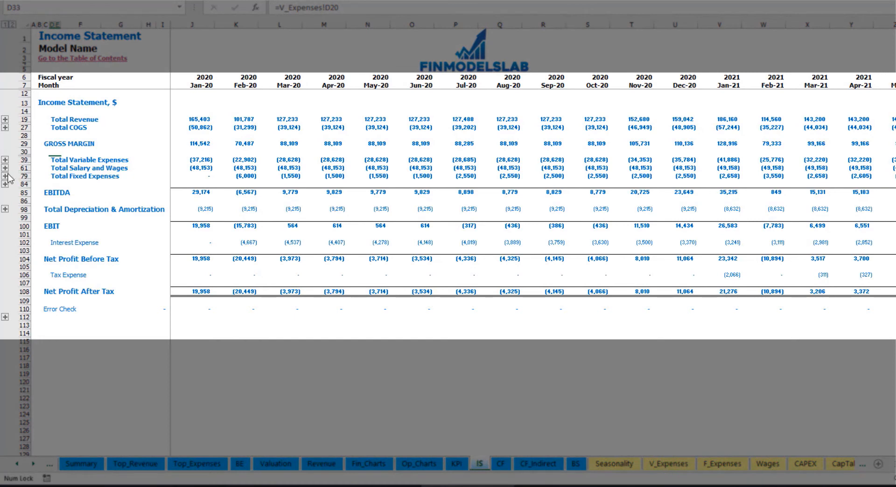
click(52, 176)
click(5, 176)
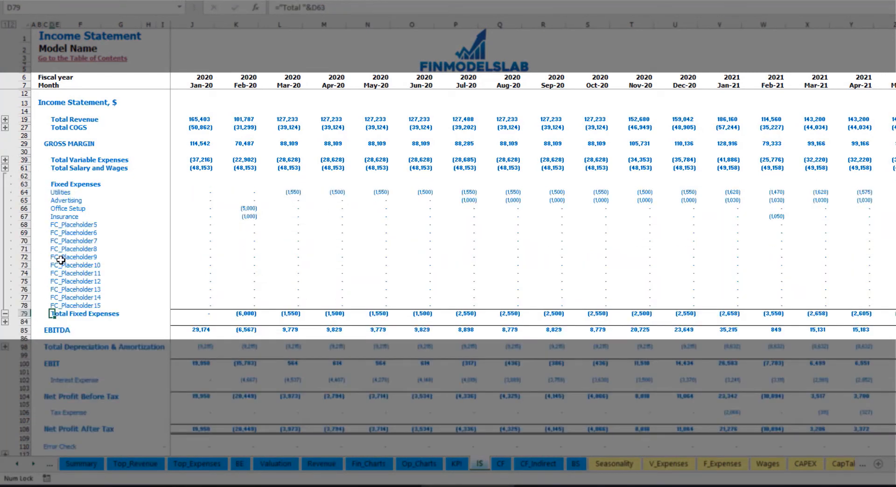
drag(25, 193, 59, 306)
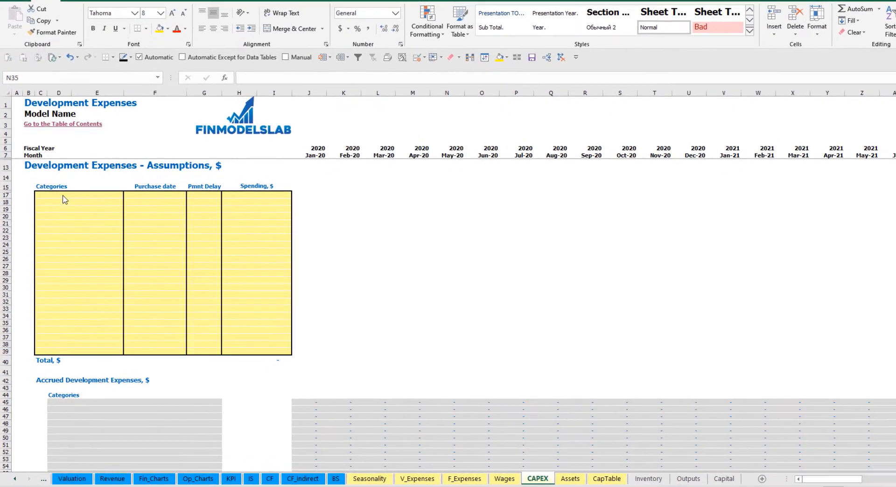
Enter Kitchen and Other dev exp as the first two development expense categories.
click(68, 195)
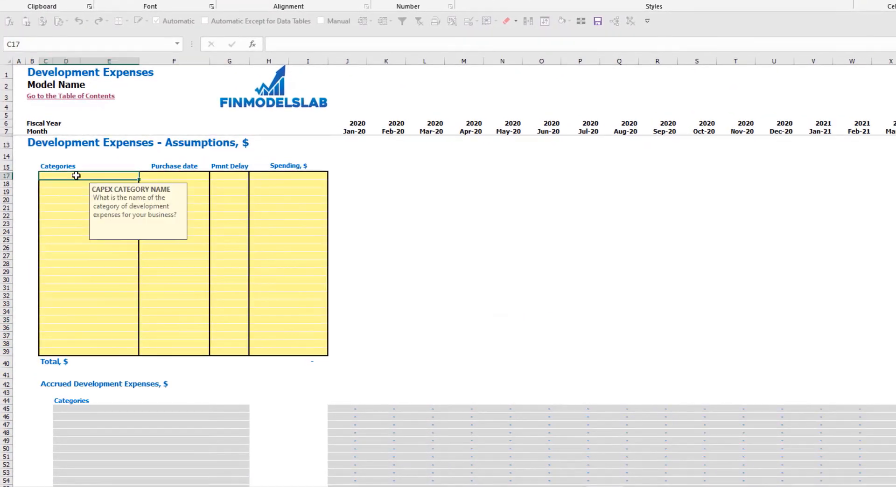
text(Kitc)
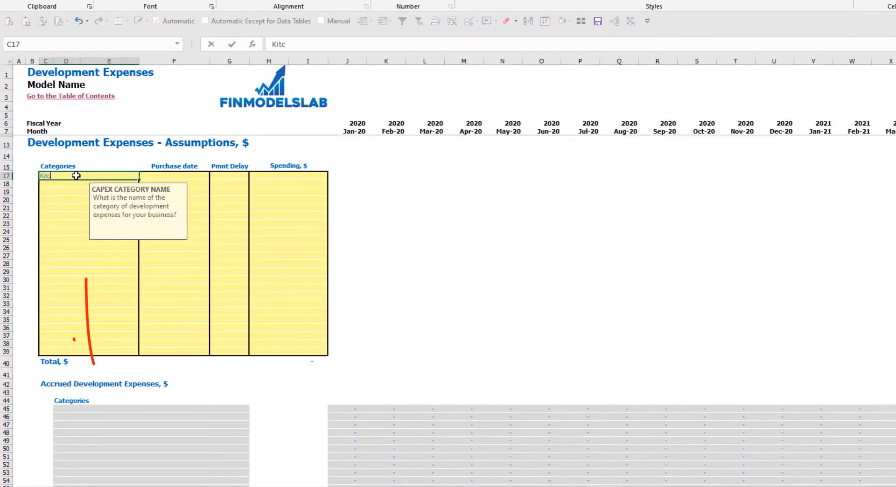
text(hen)
key(Return)
text(Other dev exp)
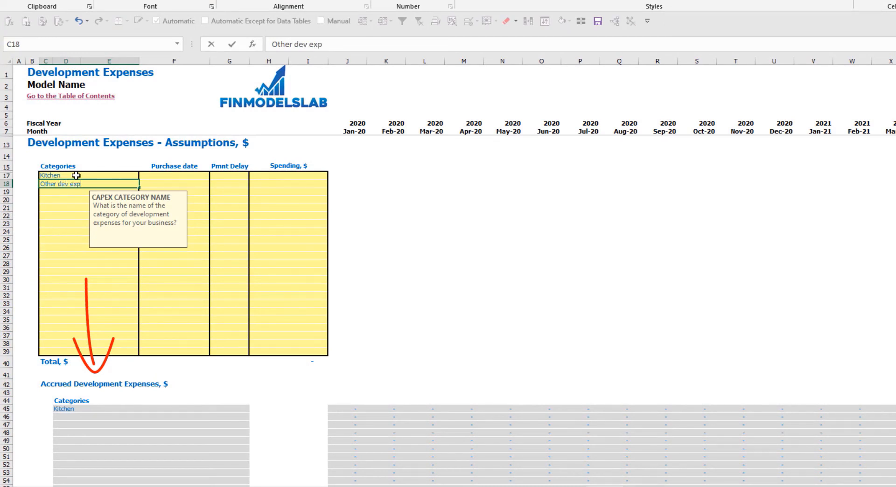
key(Return)
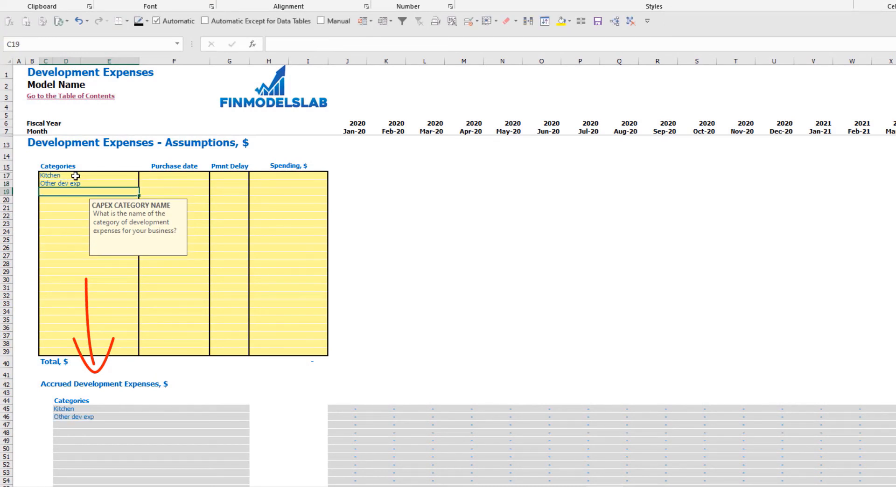
Set the purchase date to Feb-20 for Kitchen and Mar-20 for Other dev exp.
click(188, 173)
click(213, 177)
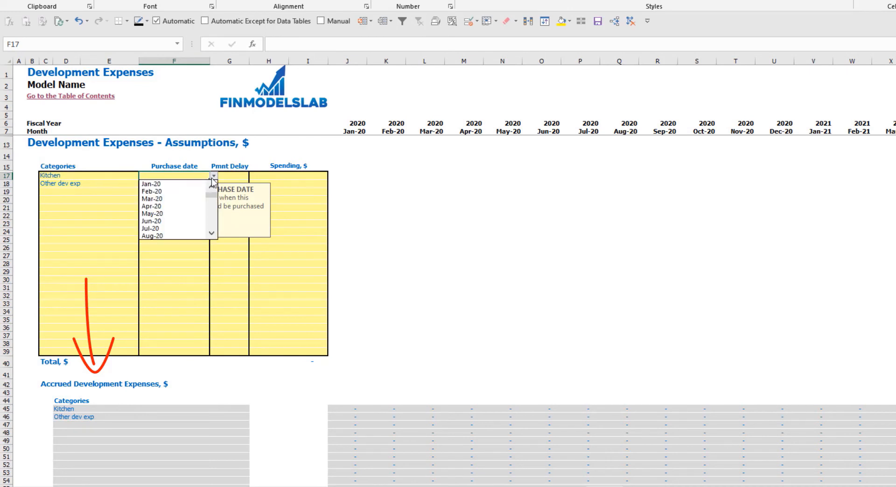
click(186, 193)
click(171, 183)
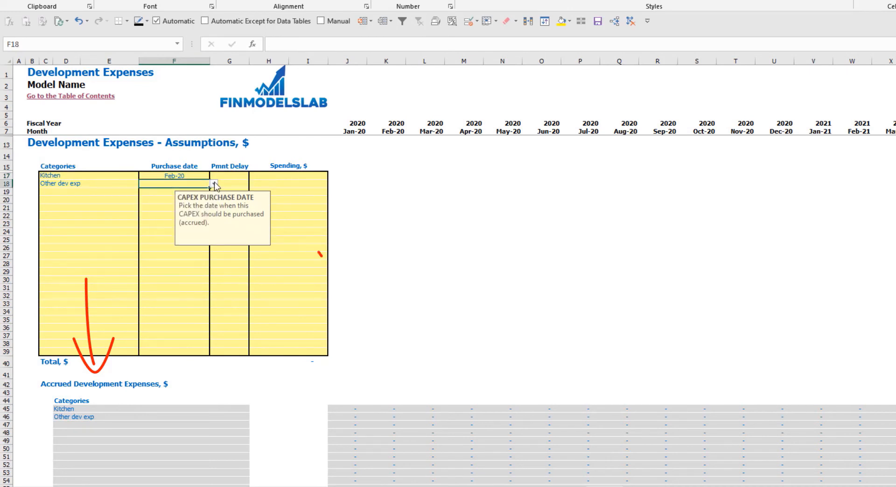
click(214, 184)
click(182, 207)
Enter spending of 50,000 for Kitchen and 10,000 for Other dev exp.
click(292, 177)
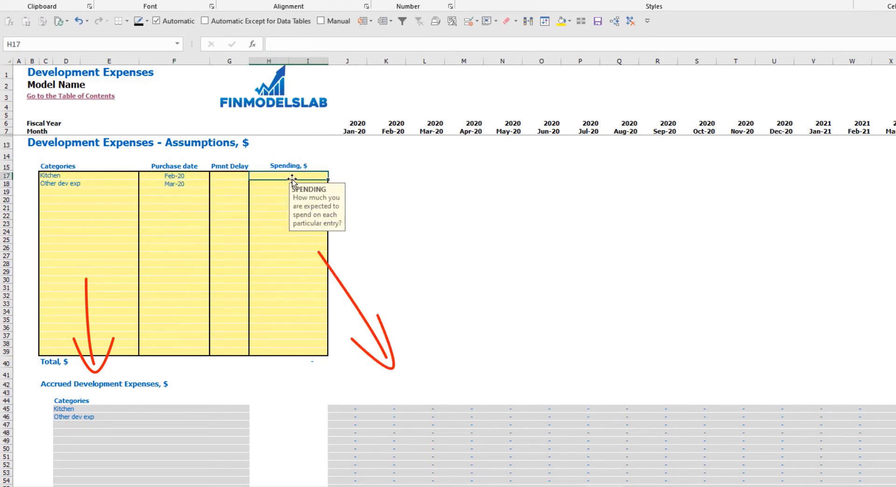
text(50,000)
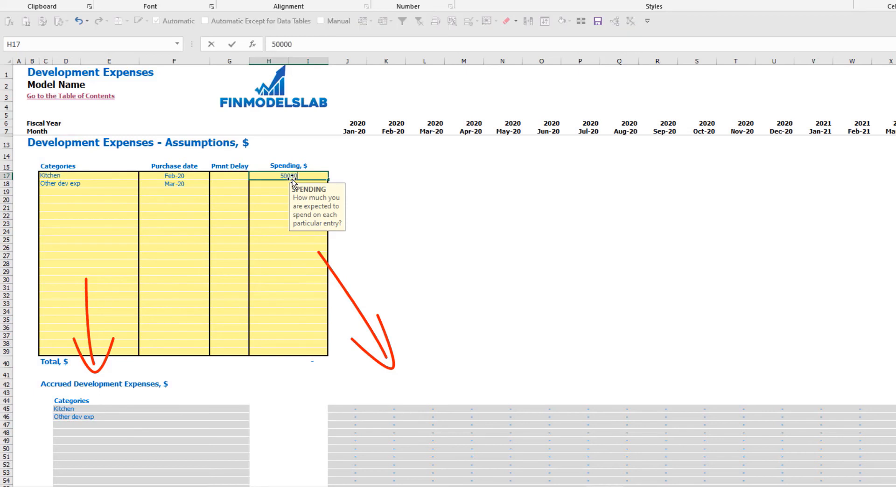
key(Return)
text(10000)
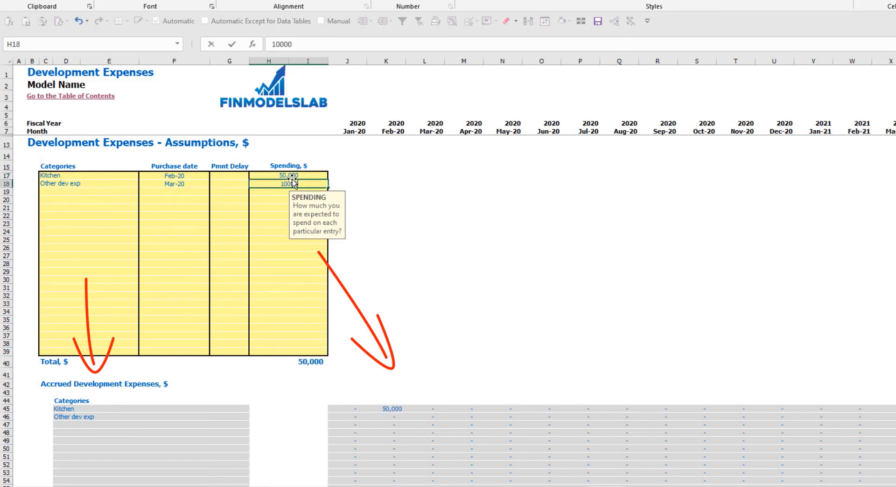
key(Return)
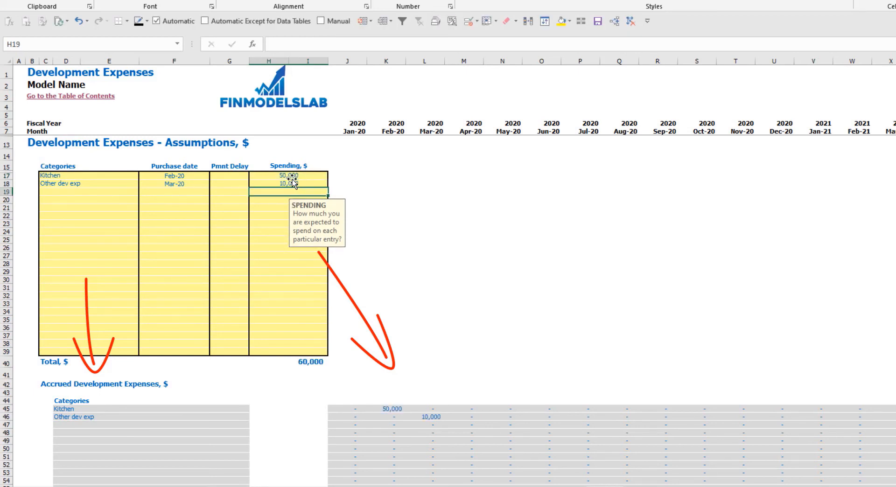
Set the Kitchen payment delay to 2M and check its payment month under Paid Development Expenses.
click(232, 180)
click(252, 176)
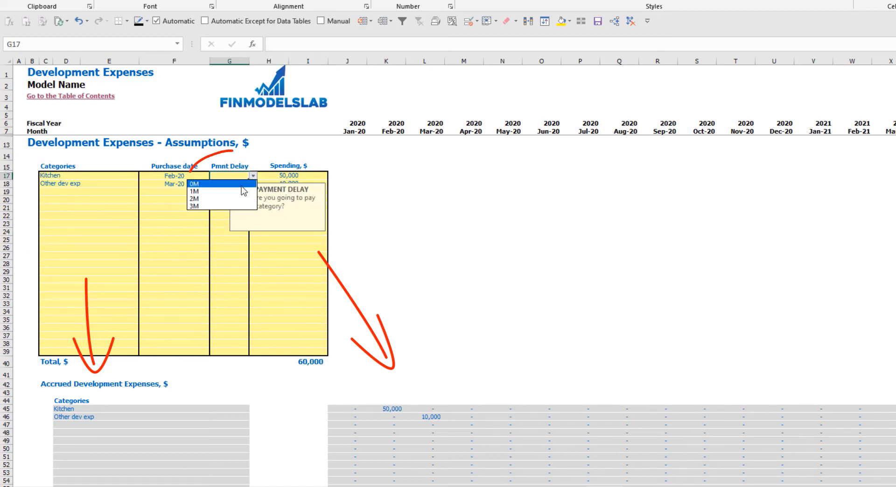
click(238, 200)
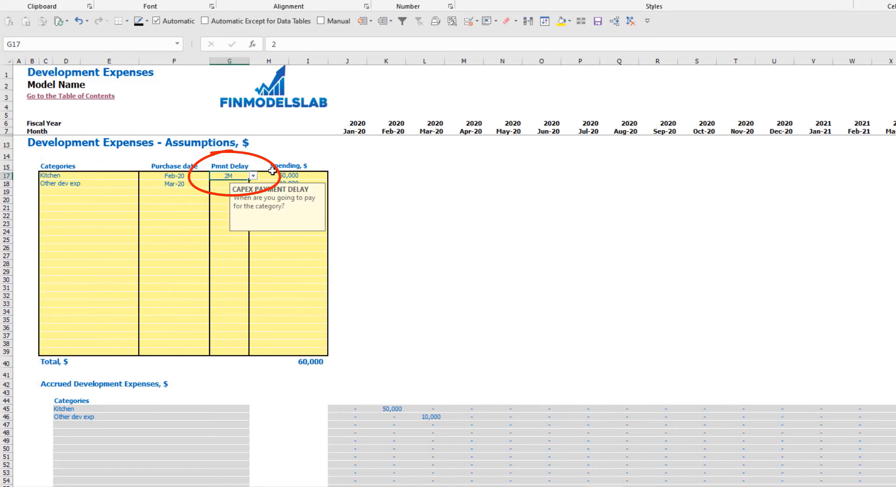
scroll(329, 241, down, 10)
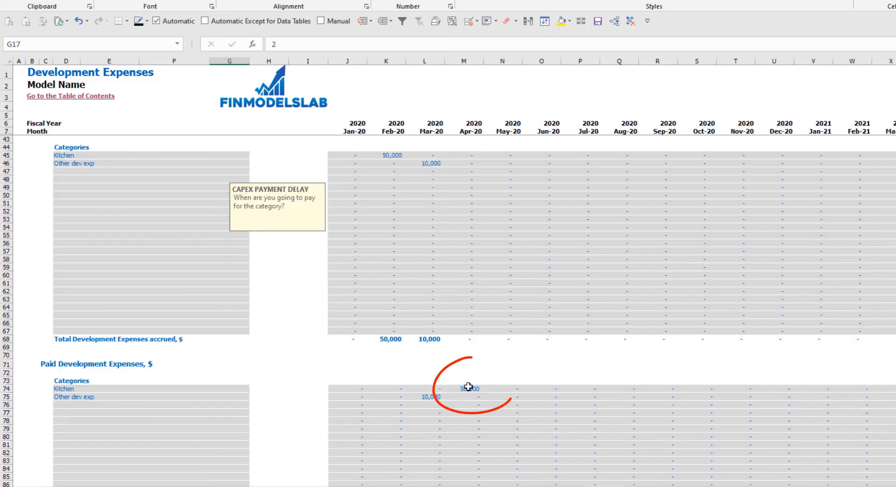
click(465, 389)
scroll(212, 228, up, 10)
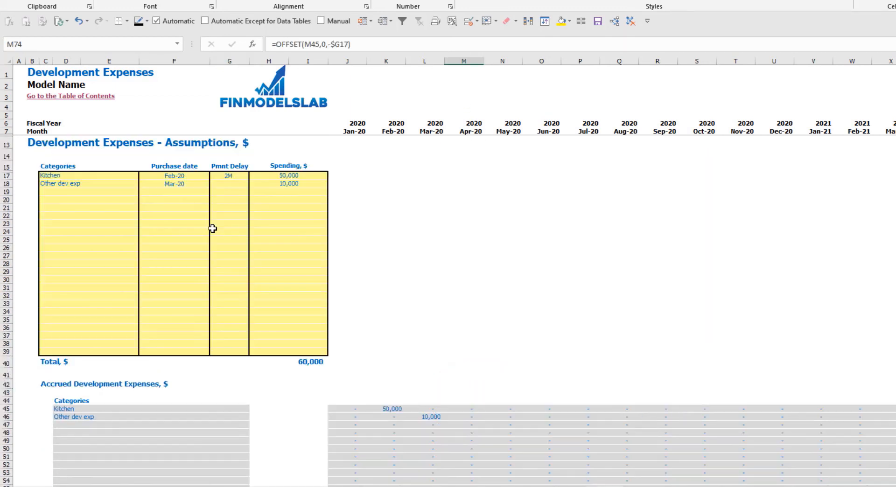
Set the Other dev exp payment delay to 3M, then check its payment month and the total spending.
click(237, 184)
click(253, 184)
click(195, 213)
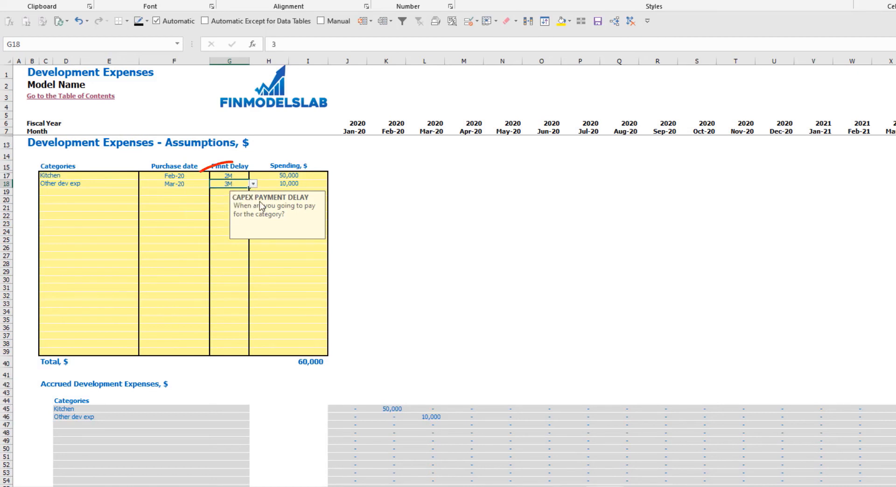
scroll(453, 304, down, 10)
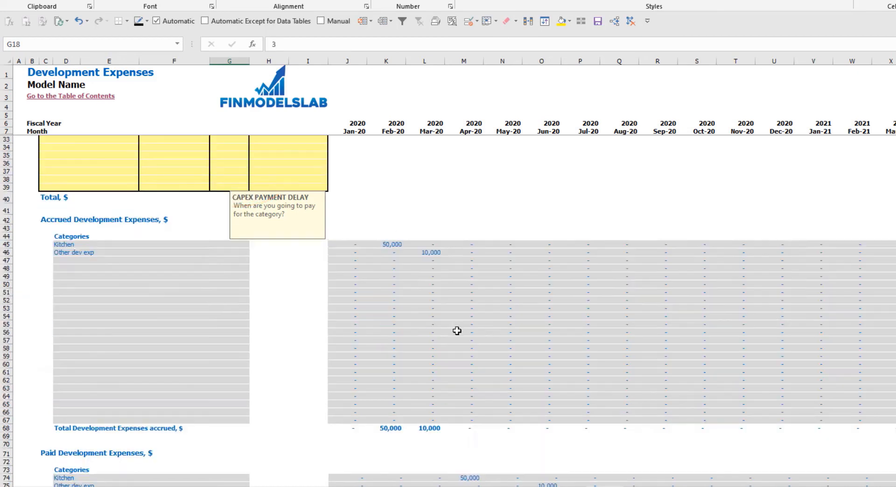
click(551, 404)
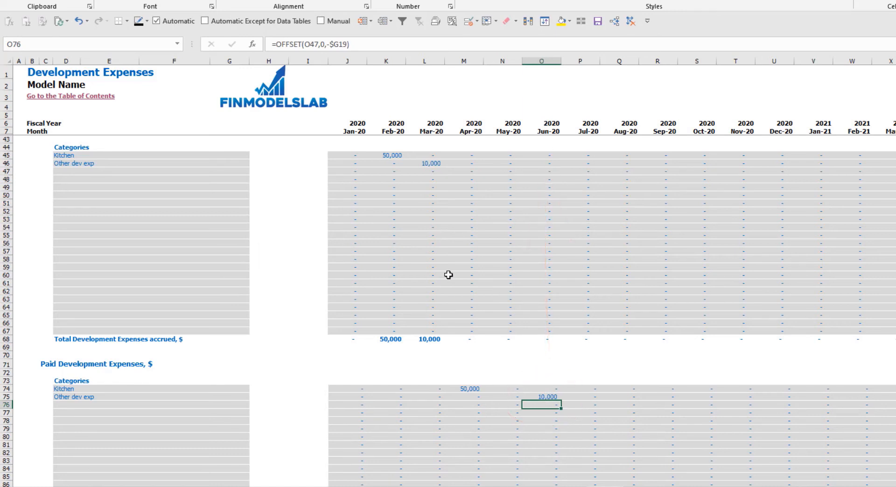
scroll(338, 271, up, 10)
click(257, 365)
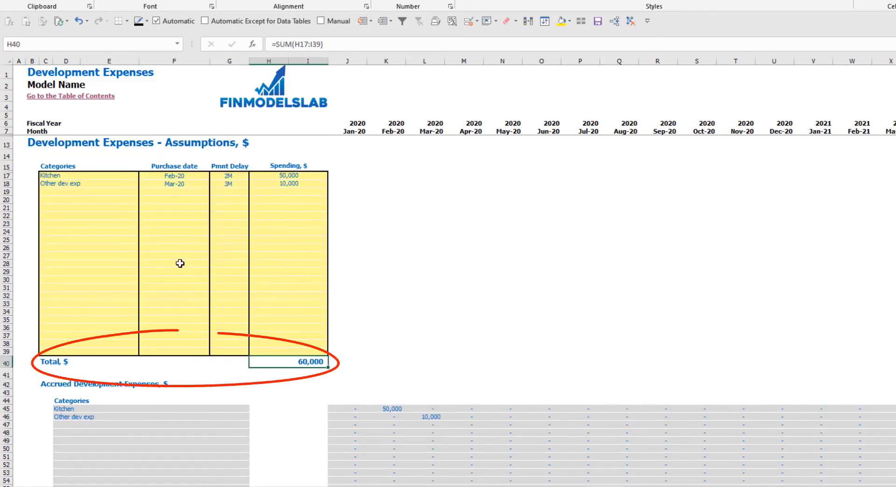
Review the Development CAPEX assumptions on the Book Assets sheet, with its monthly book depreciation and closing net book value.
key(ctrl+Page_Down)
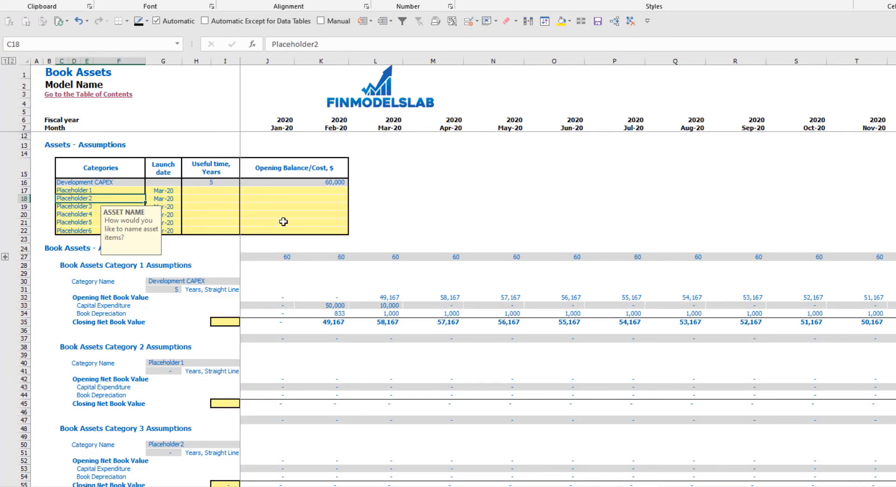
drag(126, 182, 306, 182)
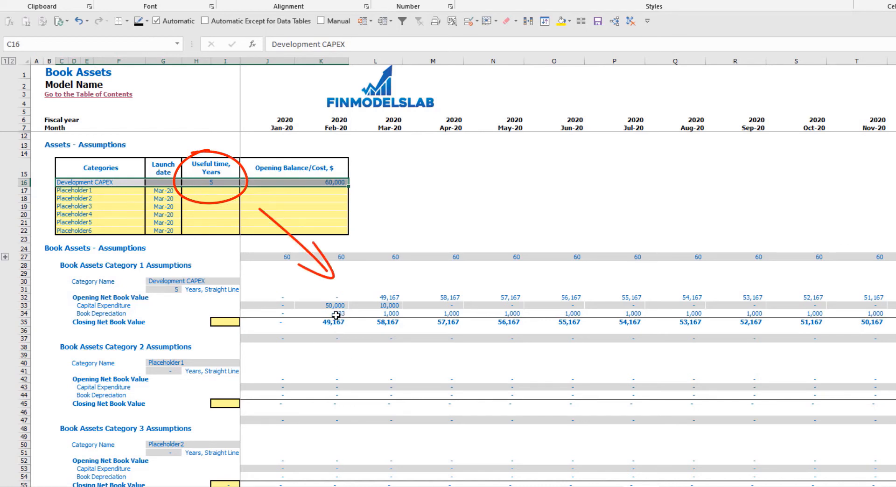
drag(336, 315, 578, 317)
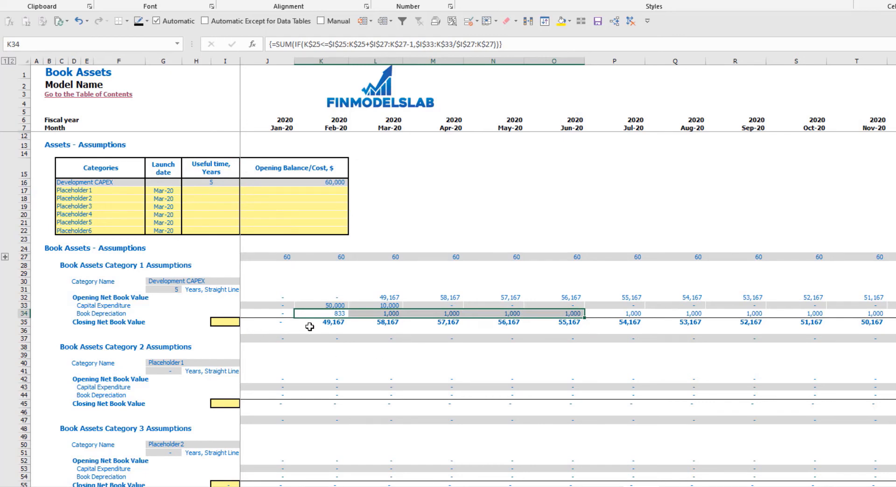
drag(310, 324, 567, 322)
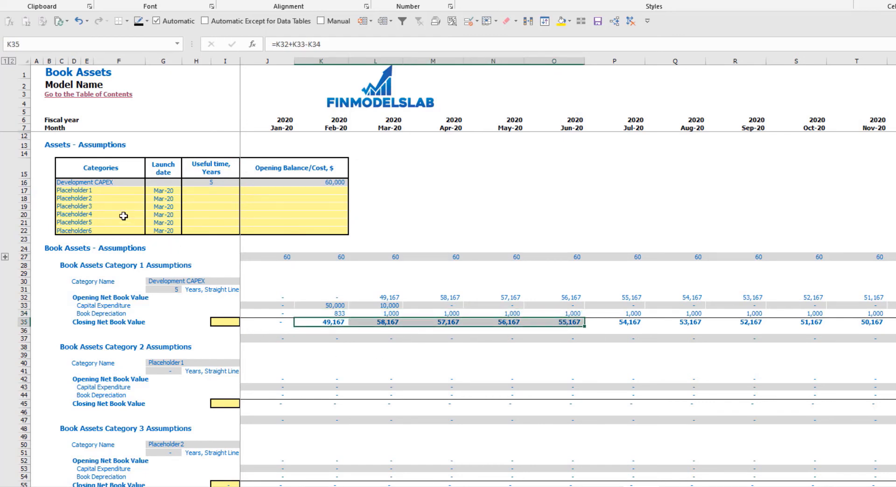
Rename the Placeholder1 asset category as Other CAPEX and set its launch date to Jun-20.
drag(105, 195, 105, 227)
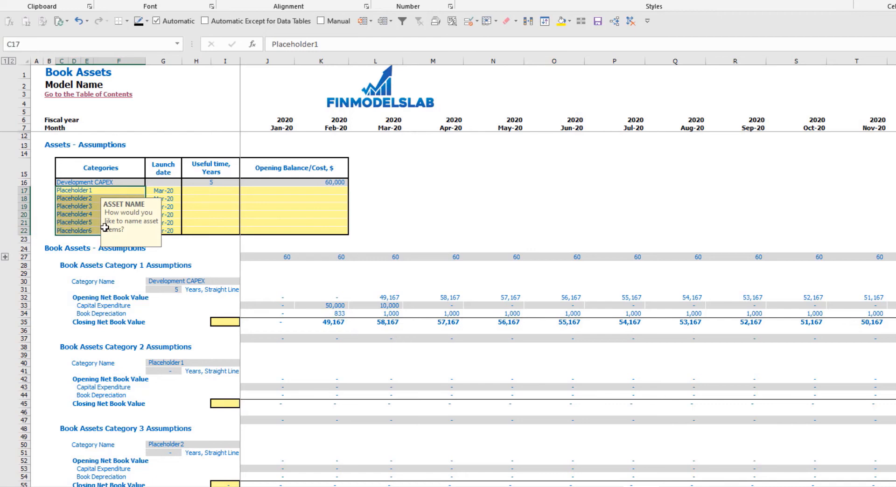
click(80, 191)
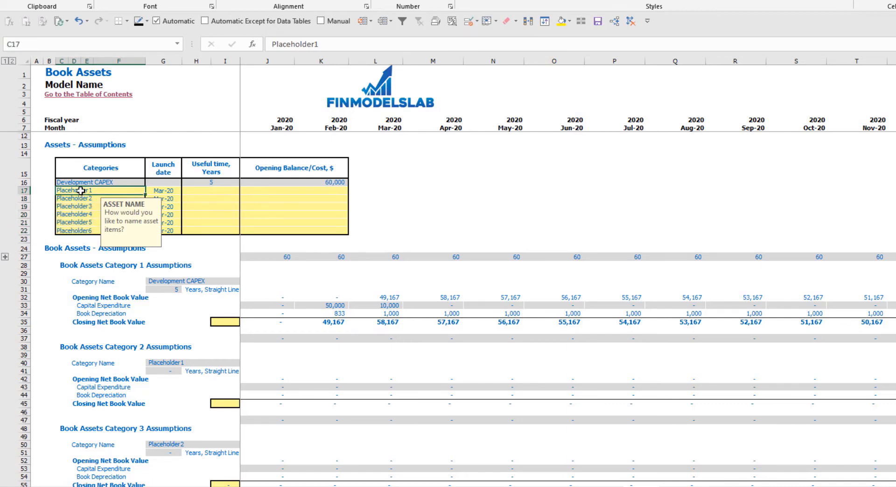
text(Other CAPEX)
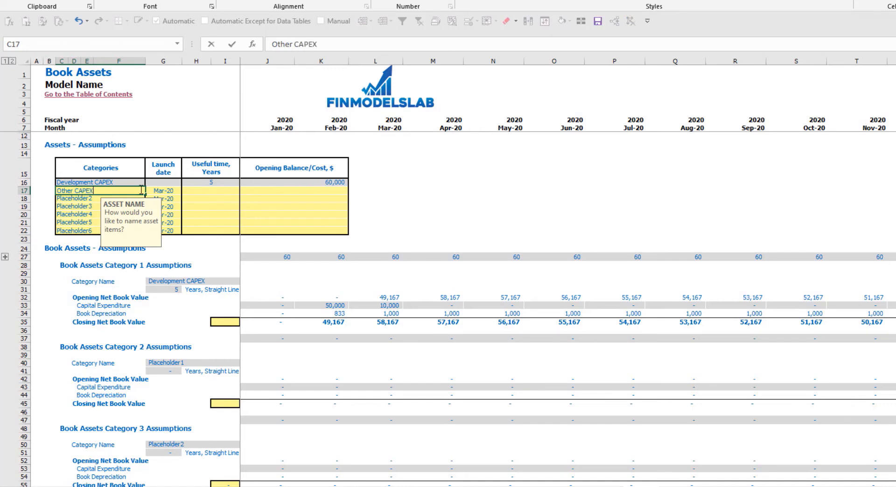
click(173, 191)
click(186, 191)
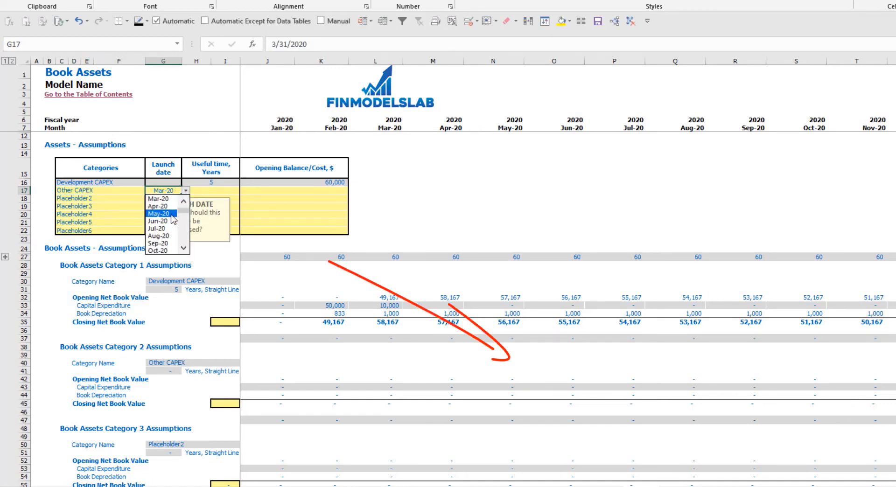
click(170, 222)
Give Other CAPEX a useful time of 3 years and an opening balance/cost of 5,000.
click(224, 191)
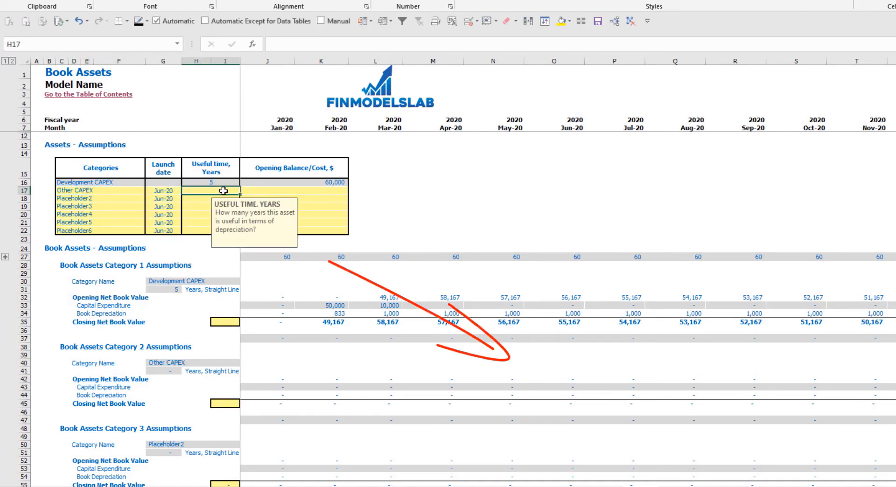
text(3)
key(Return)
click(286, 189)
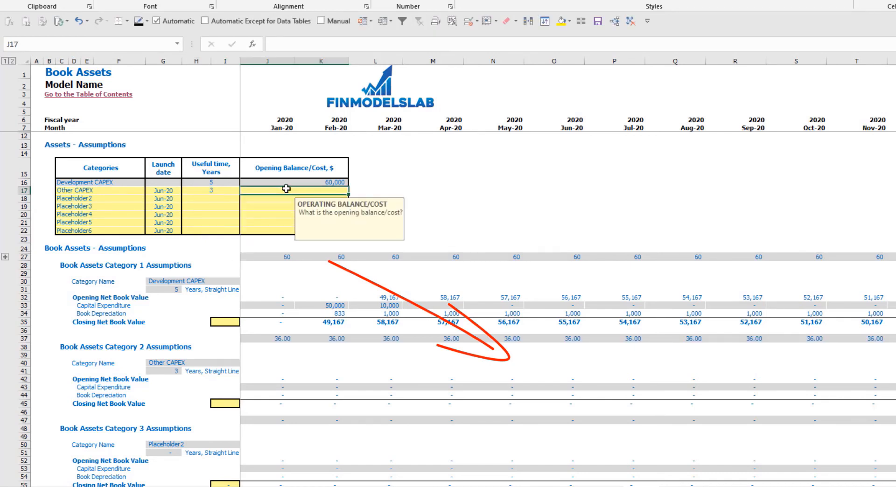
text(5,00)
text(00)
key(Return)
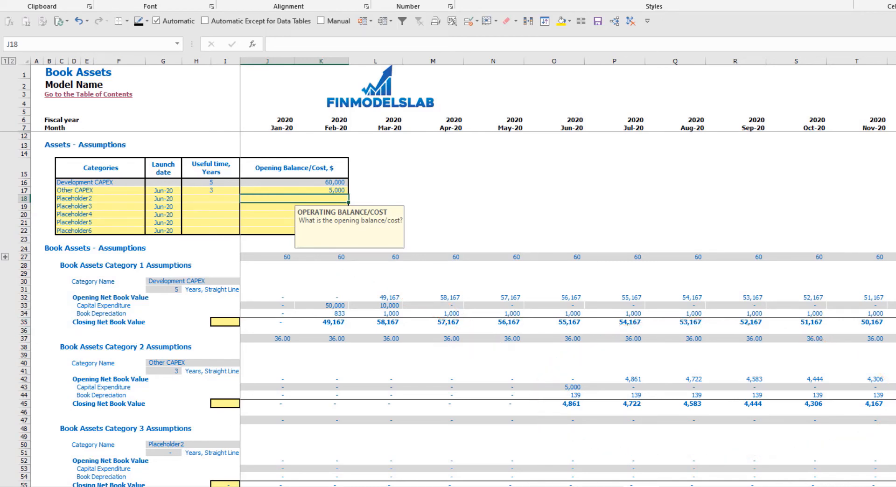
Examine Total Depreciation & Amortization in the income statement and Fixed Assets Capital Expenditure in the cash flow statement.
click(196, 486)
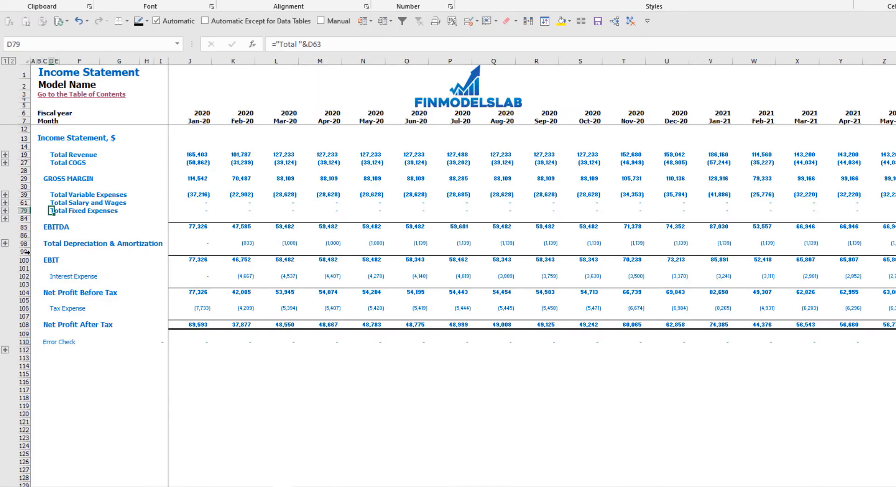
click(22, 243)
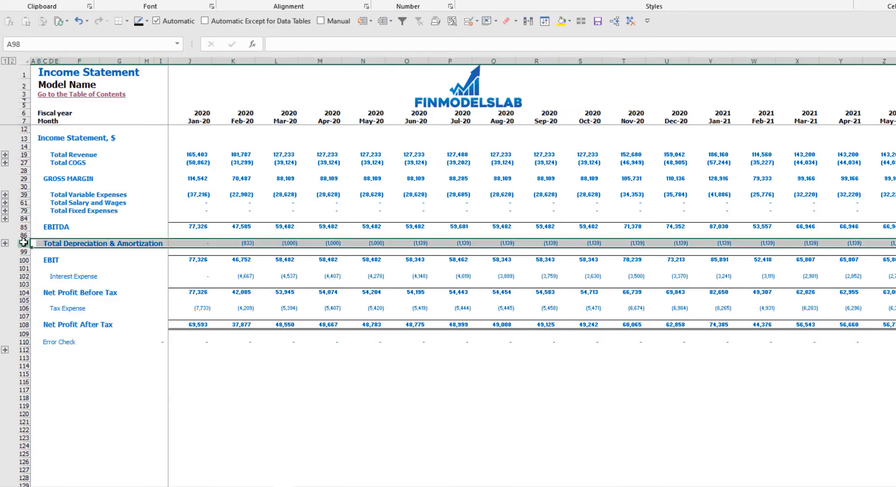
click(303, 486)
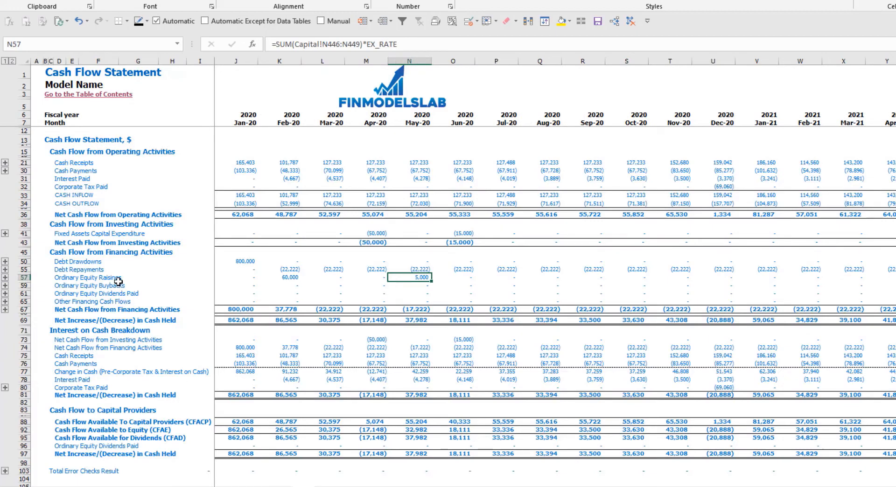
click(25, 235)
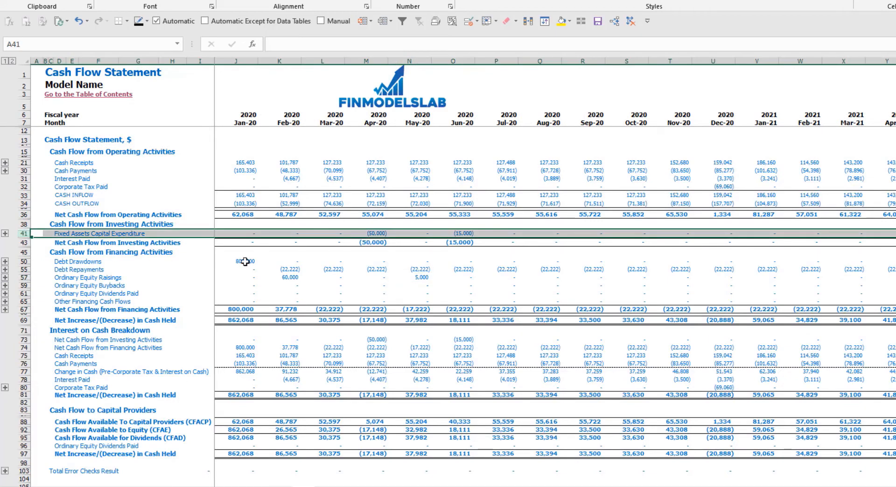
Examine the Fixed Assets, Assets Closing Net Book Value and CAPEX Prepayment rows in the balance sheet.
click(378, 486)
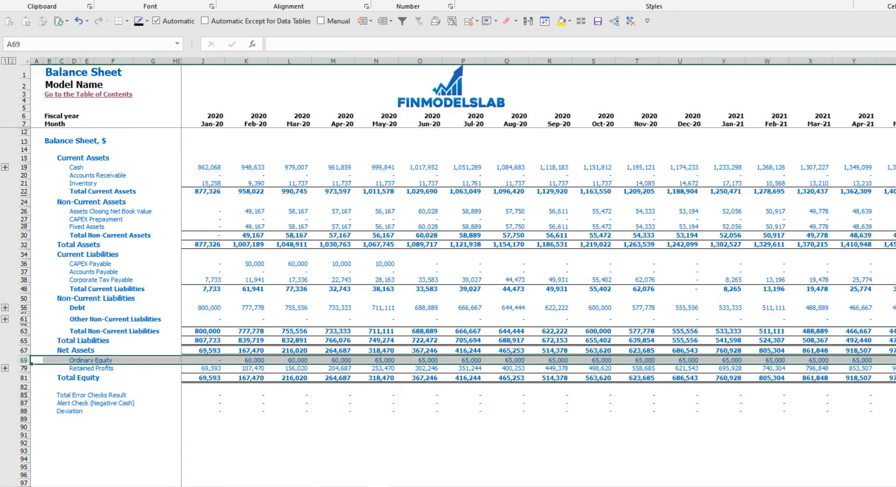
click(23, 227)
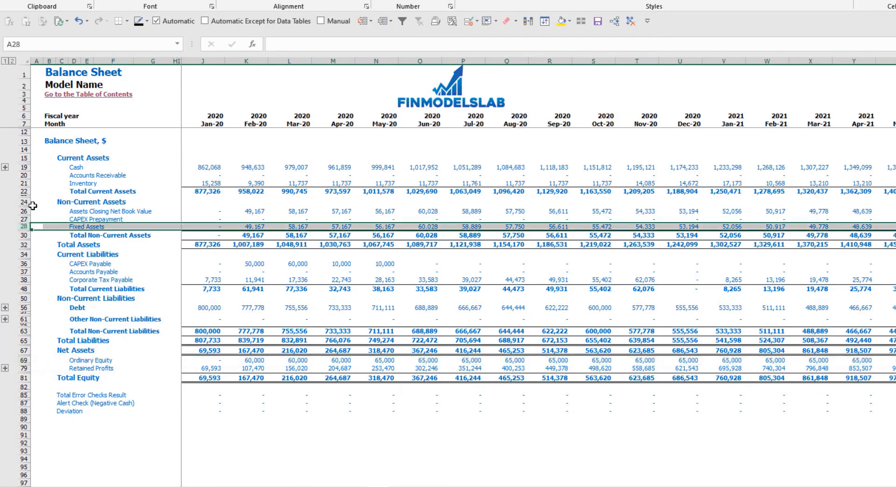
click(23, 212)
click(23, 219)
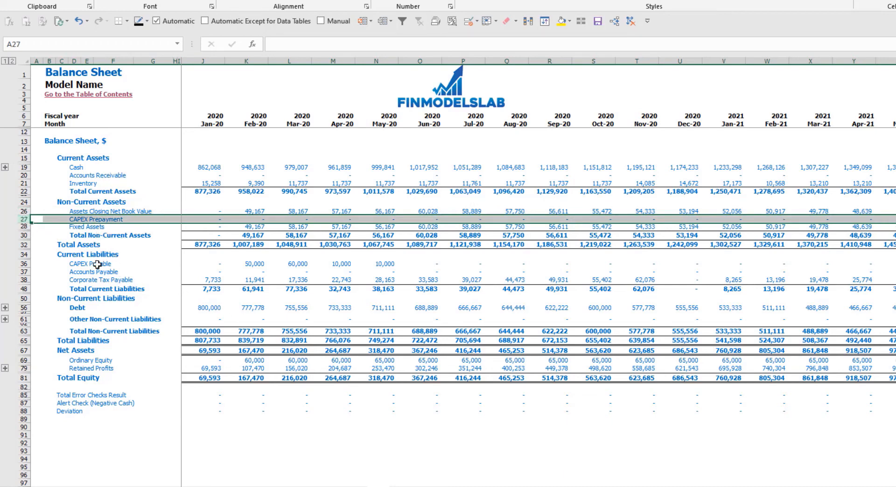
Compare the balance sheet's CAPEX Payable row with the payment delays of Kitchen and Other dev exp in the Development Expenses assumptions.
click(23, 264)
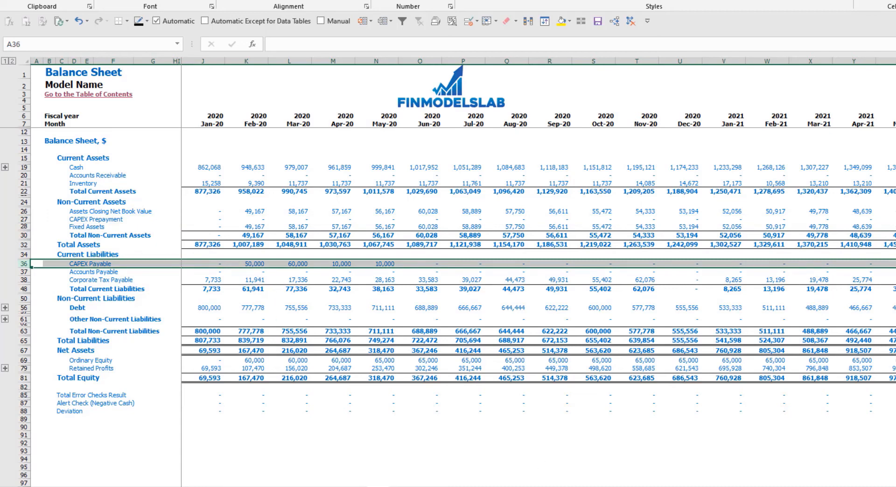
click(602, 486)
click(237, 175)
click(222, 185)
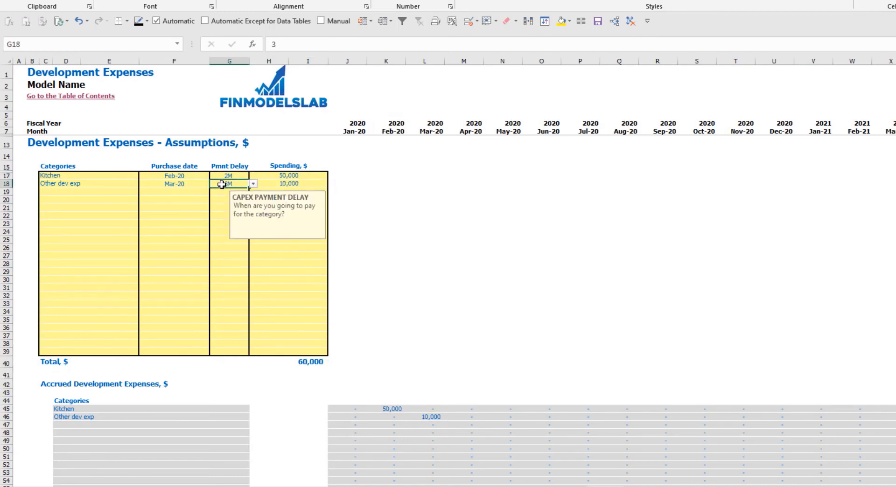
click(377, 486)
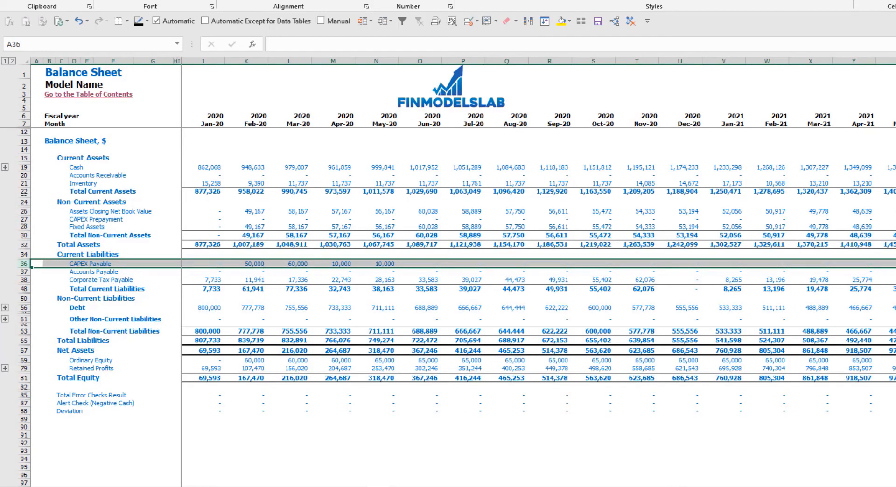
Set the payment delay of the Kitchen and Other dev exp development expenses to 0M.
click(600, 486)
click(226, 175)
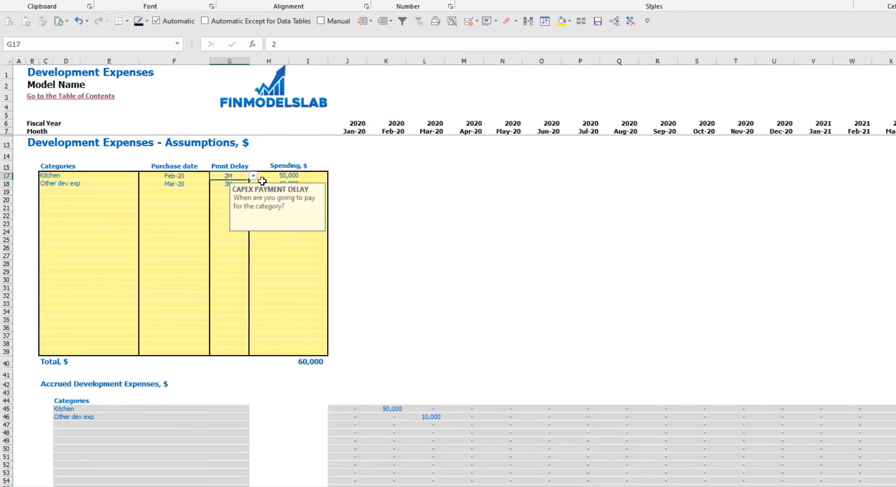
click(253, 176)
click(219, 184)
click(226, 184)
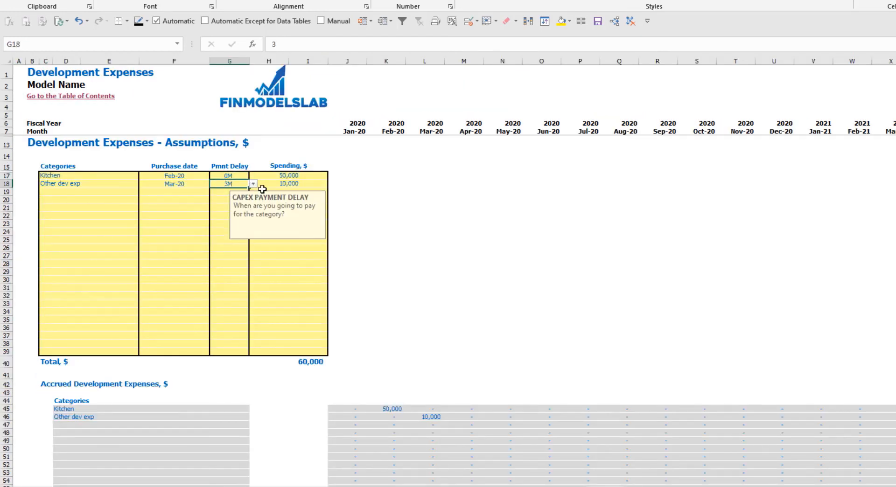
click(253, 184)
click(225, 192)
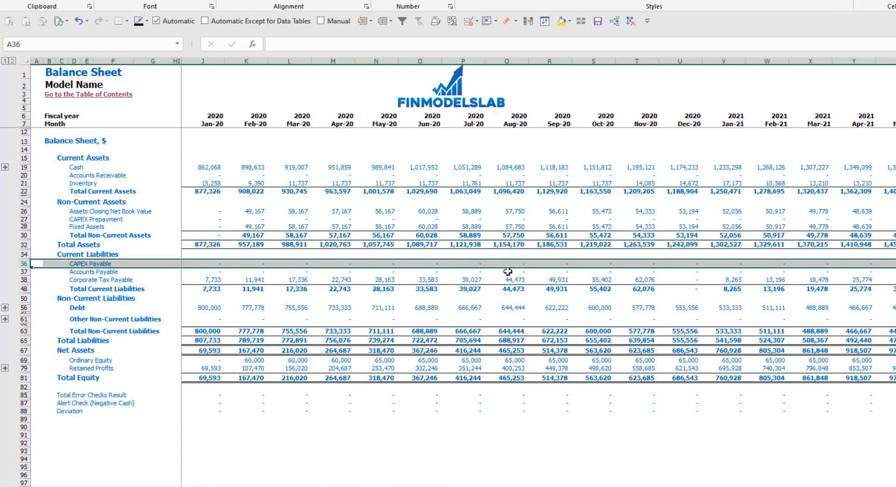
Examine the Assets Closing Net Book Value, CAPEX Prepayment and Fixed Assets rows from Feb-20 onward in the balance sheet.
drag(252, 211, 417, 222)
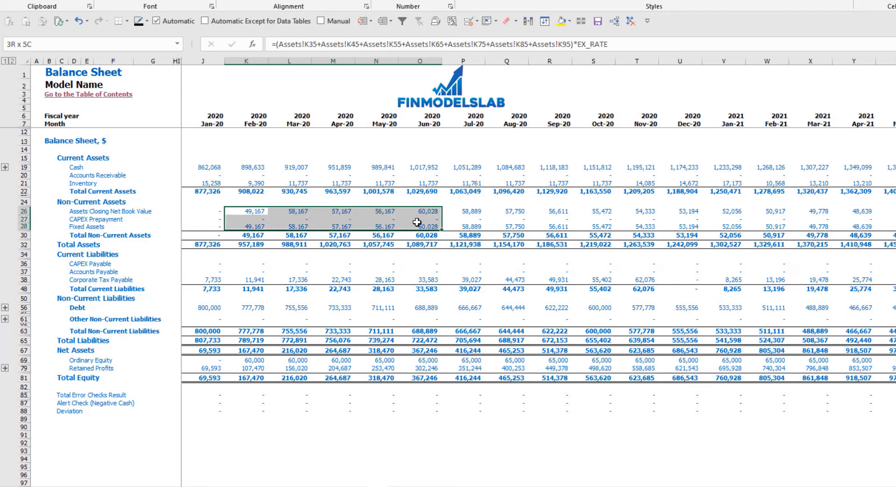
click(255, 226)
drag(269, 230, 469, 226)
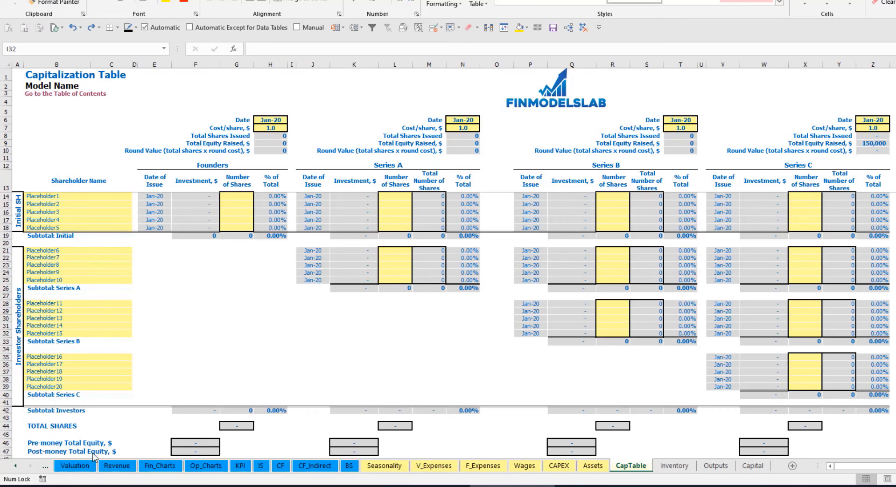
Rename the initial shareholders Placeholder1 and Placeholder2 in the capitalization table as Founder 1 and Founder 2.
click(45, 196)
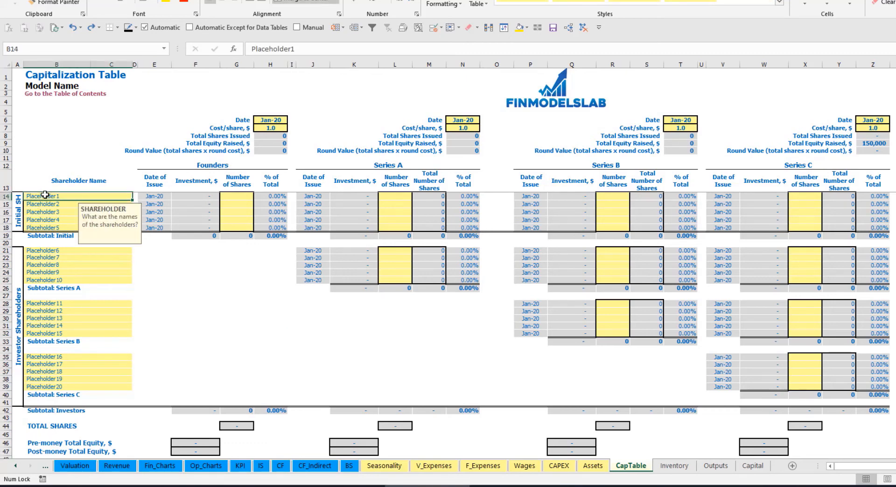
text(Fo)
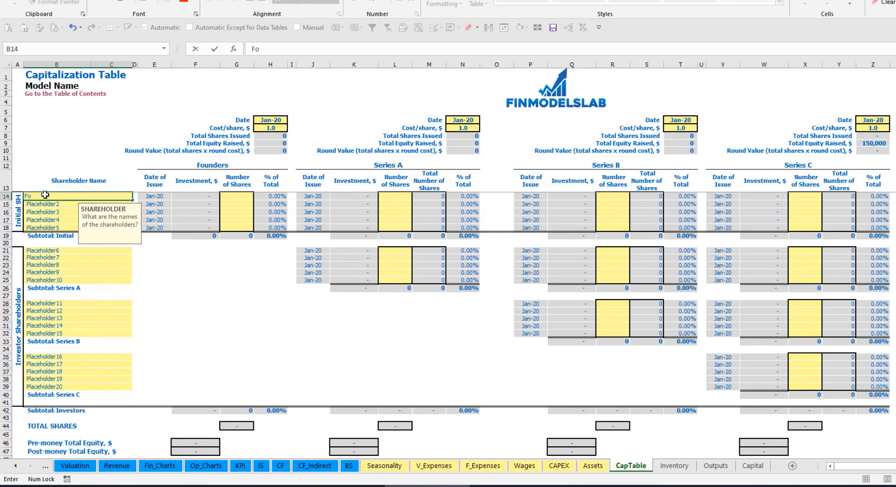
text(under 1)
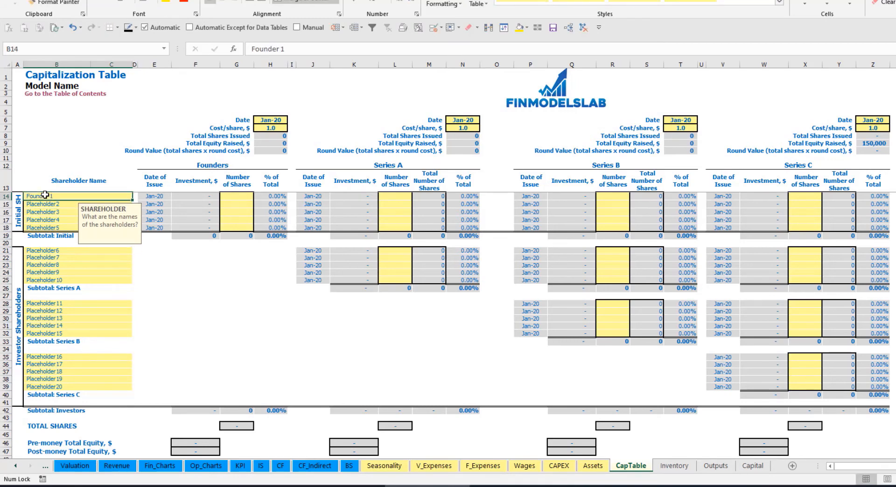
key(Return)
key(Up)
key(ctrl+c)
key(Down)
key(ctrl+v)
click(296, 53)
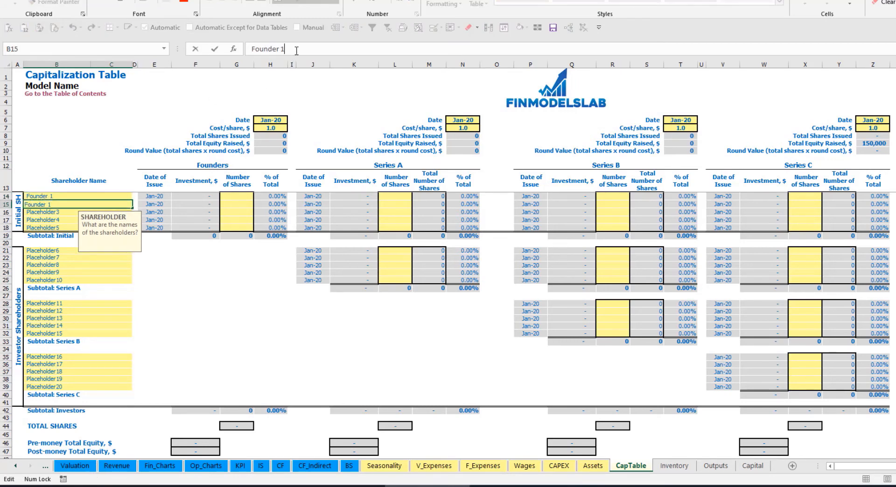
key(Return)
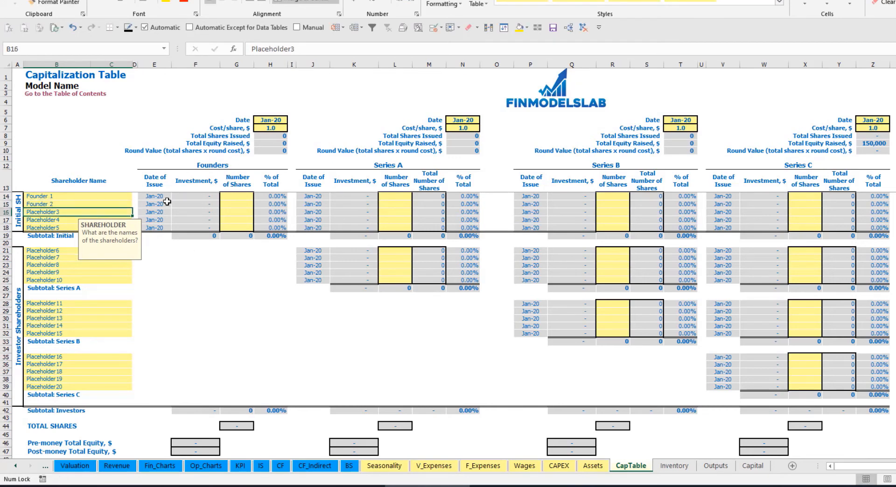
Enter 10,000 shares for Founder 1 and 20,000 shares for Founder 2 in the Founders round.
click(95, 196)
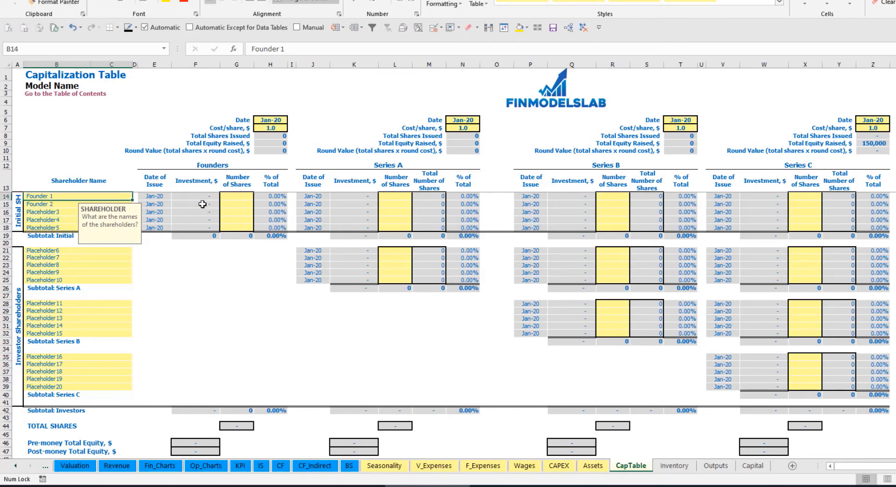
click(241, 196)
text(1000)
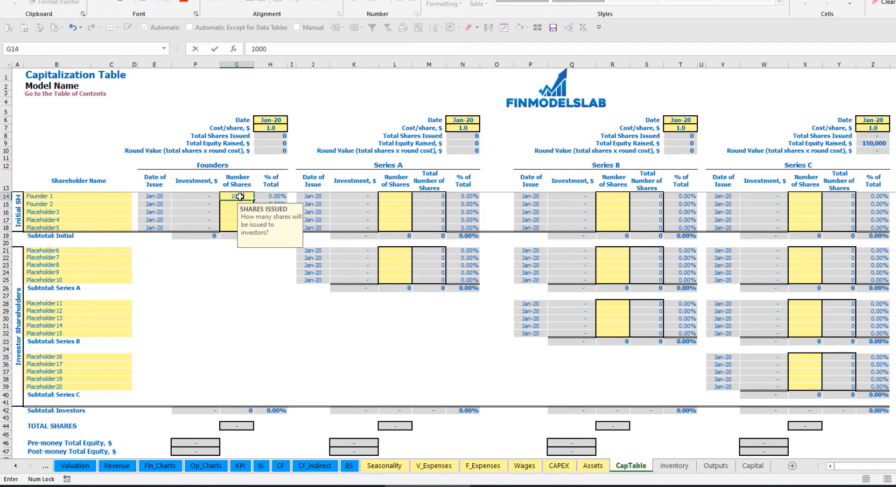
text(,000)
key(Return)
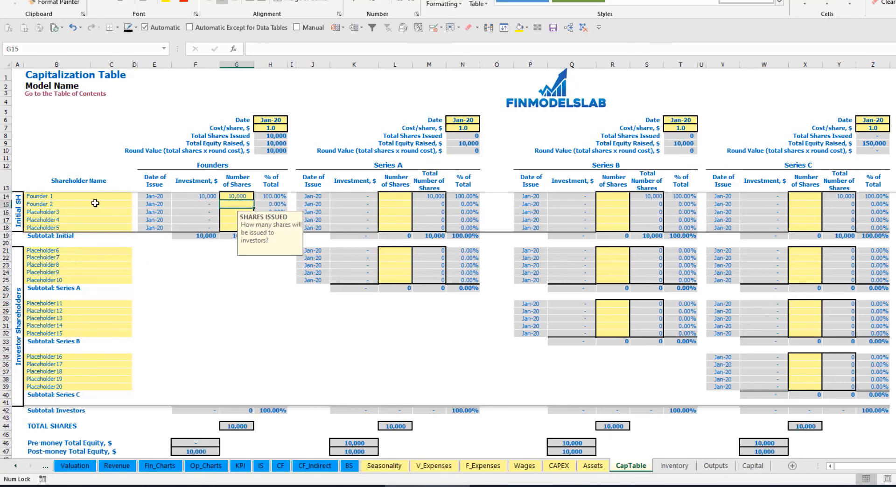
text(20)
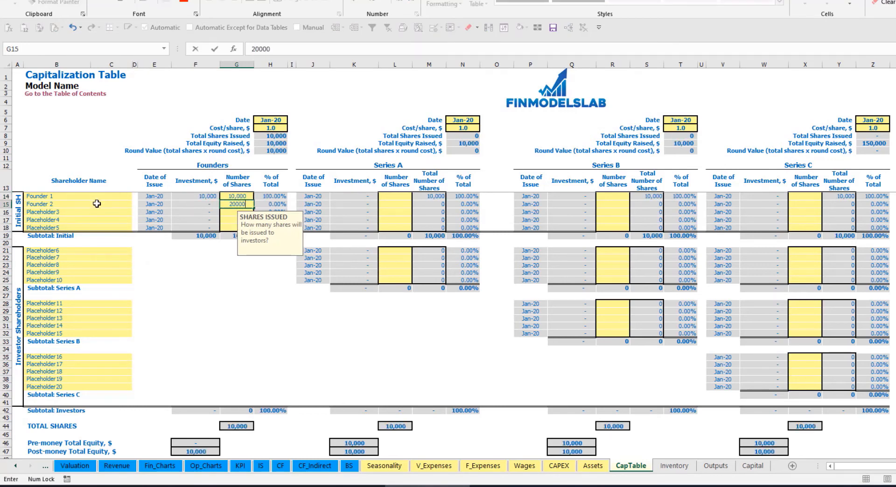
click(267, 120)
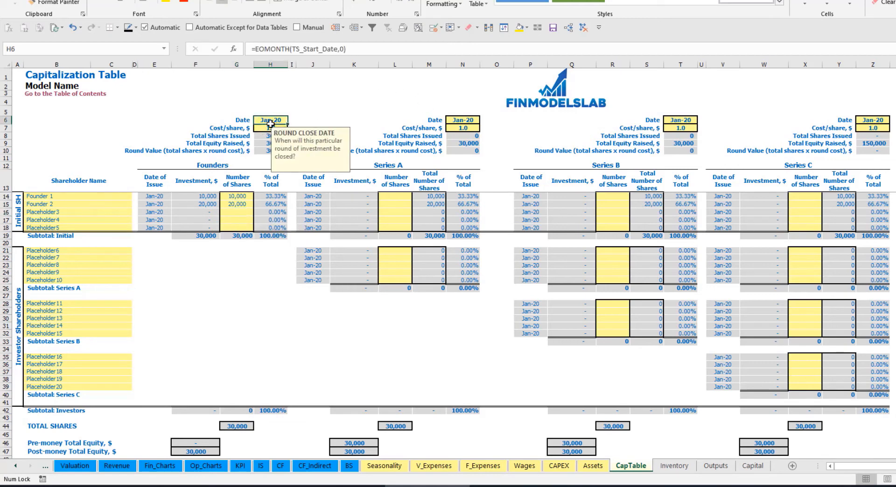
Set the Founders round's cost per share to 2 and its close date to Feb-20.
click(262, 130)
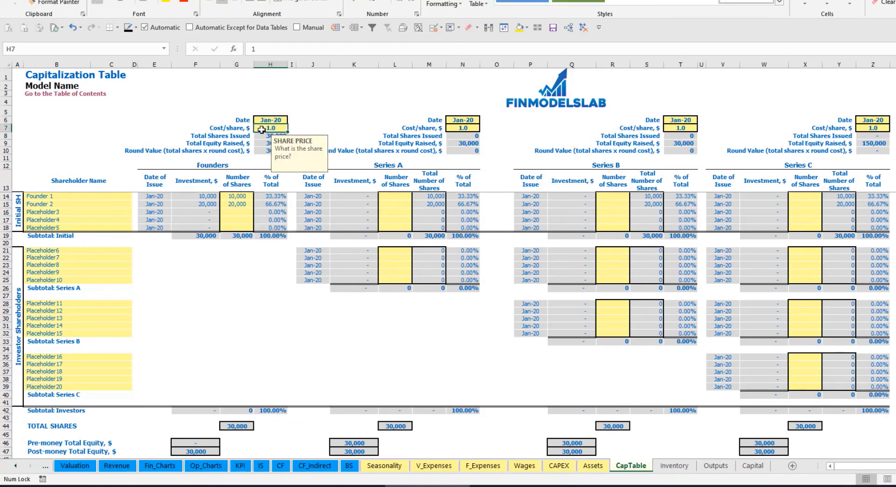
text(2)
key(Return)
click(278, 118)
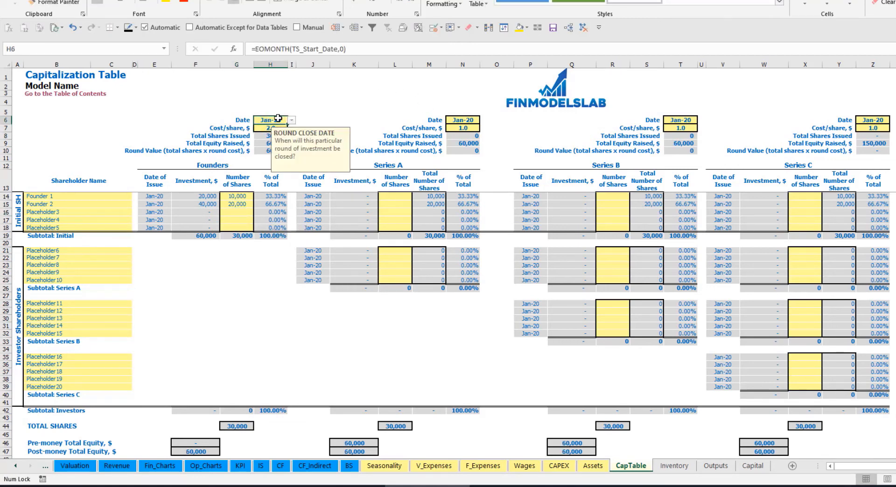
click(291, 120)
click(266, 135)
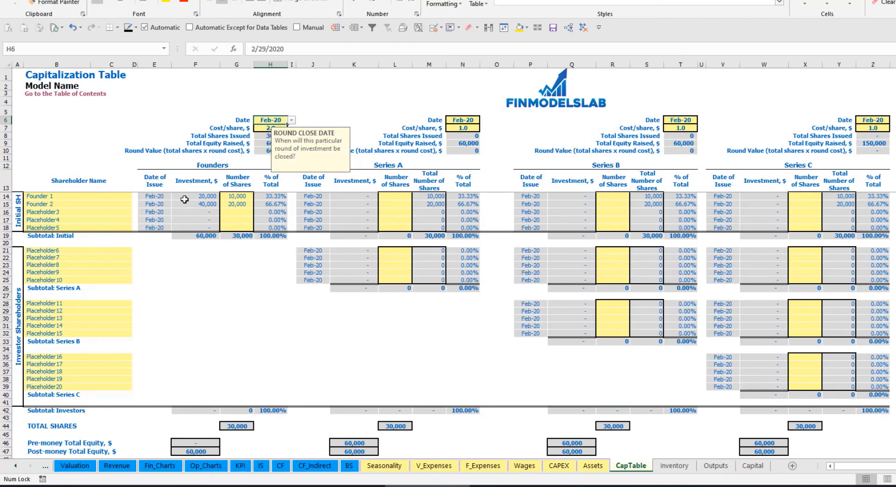
Examine the founders' investments, their initial subtotal, the post-money total equity and Founder 1's ownership percentage.
click(202, 197)
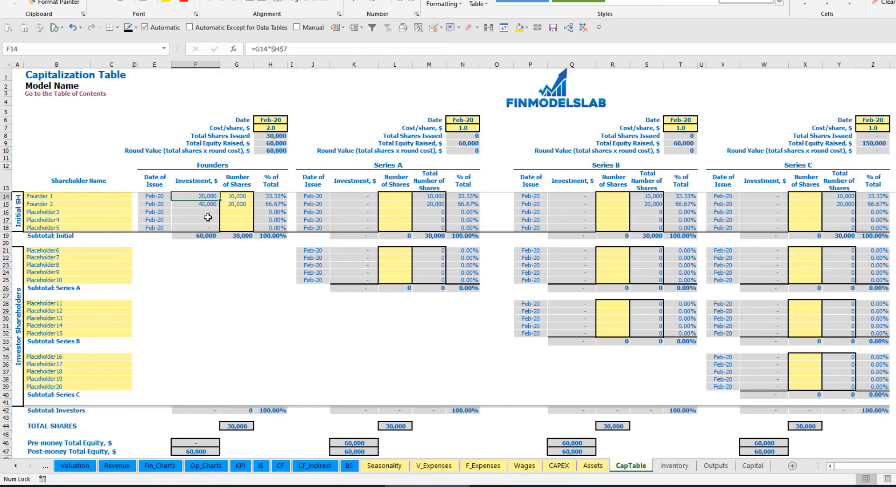
click(199, 205)
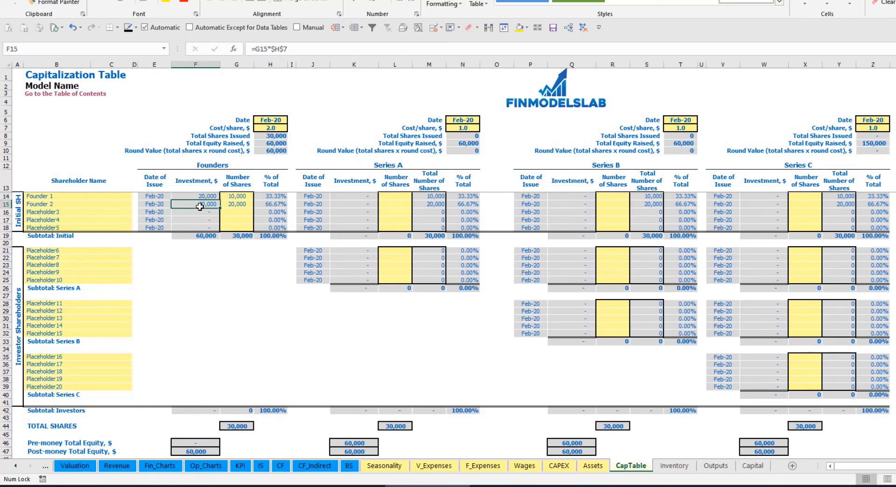
click(201, 236)
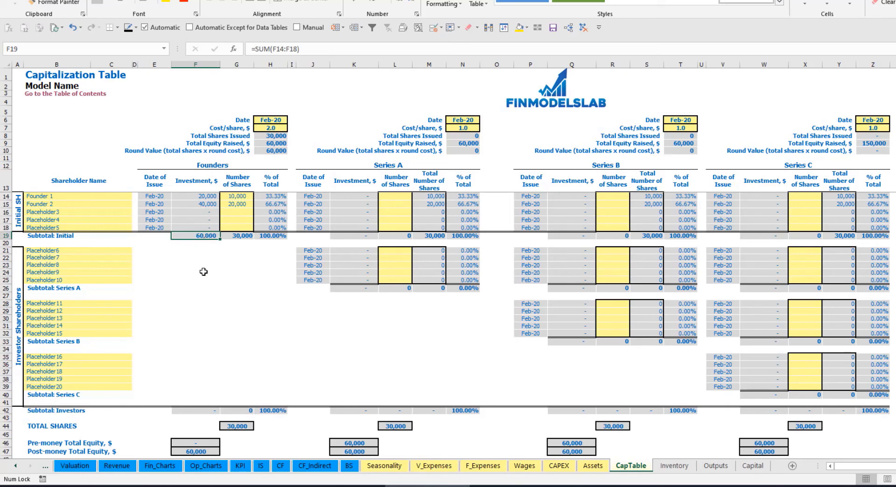
click(7, 451)
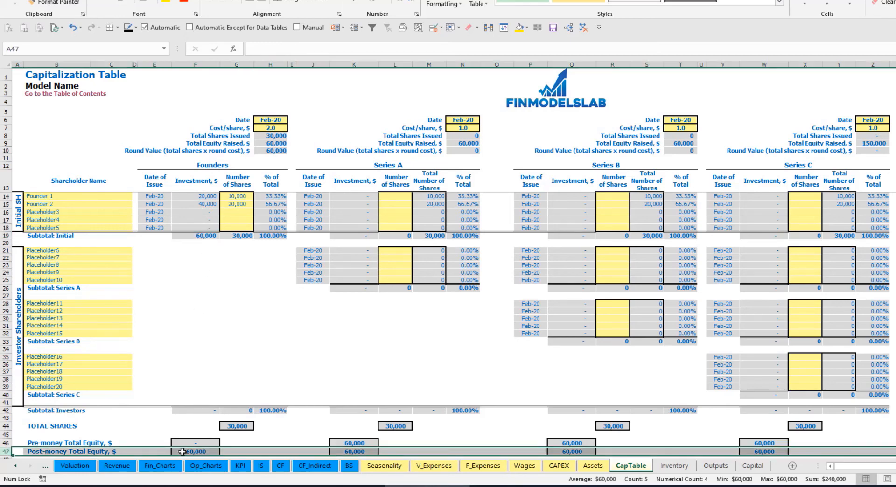
click(277, 198)
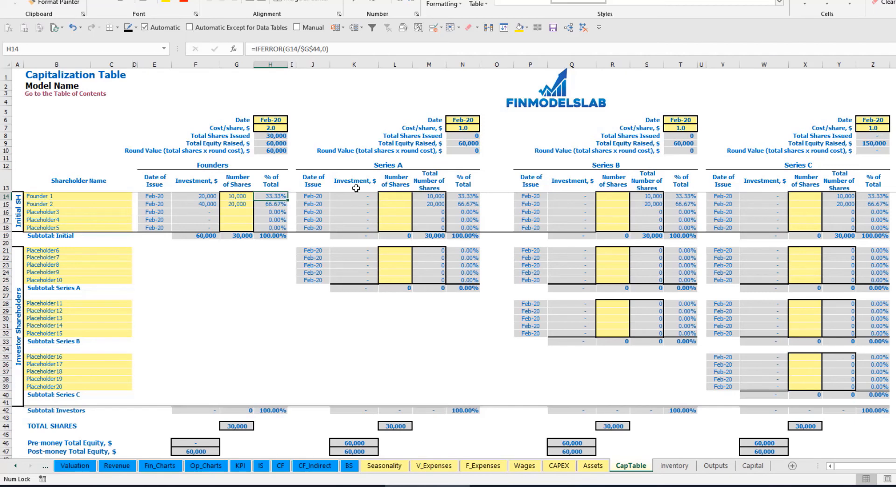
Rename the Series A investor shareholder Placeholder6 as Investor 1.
click(107, 252)
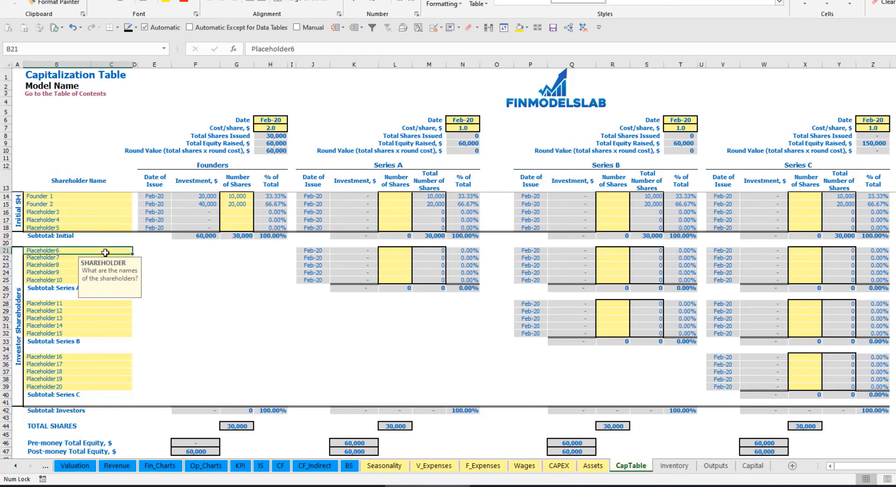
click(408, 167)
click(63, 253)
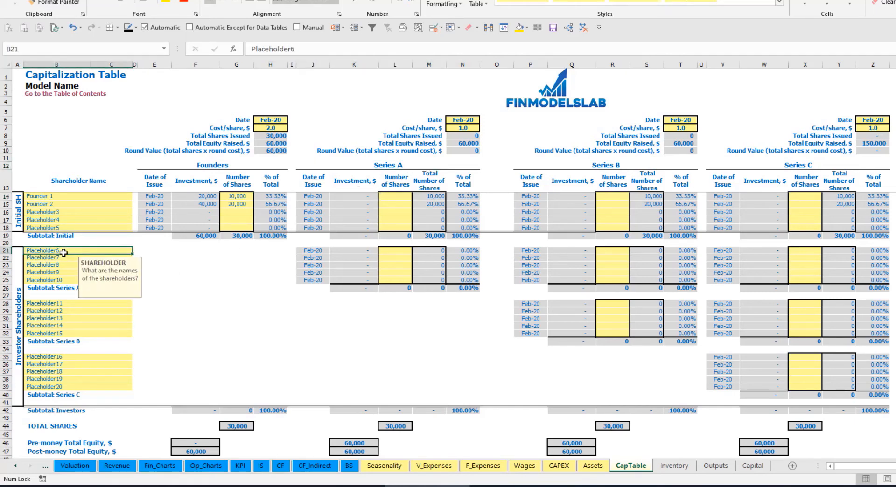
text(Inves)
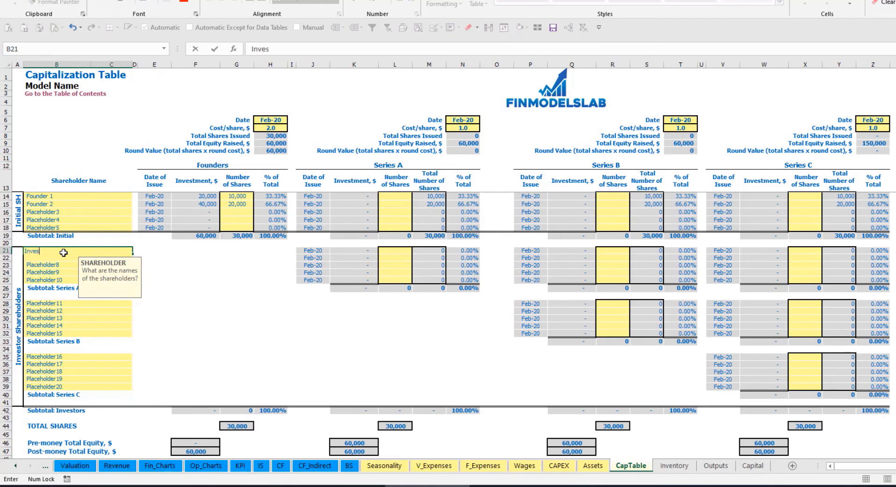
text(tor 1)
key(Return)
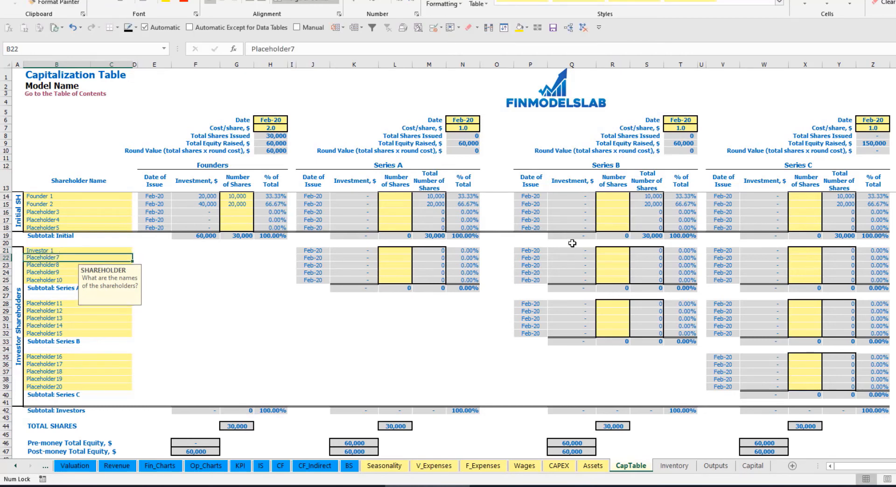
Set the Series A round's close date to May-20 and its cost per share to 5.
click(469, 120)
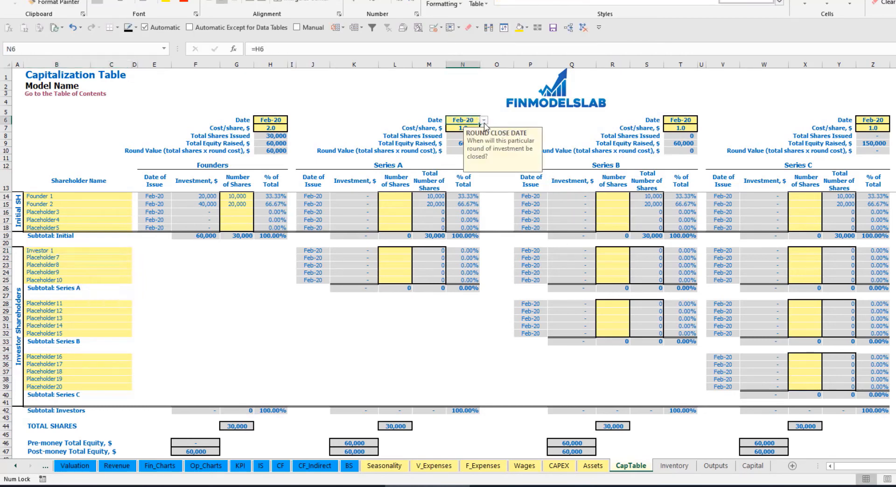
click(484, 120)
click(473, 153)
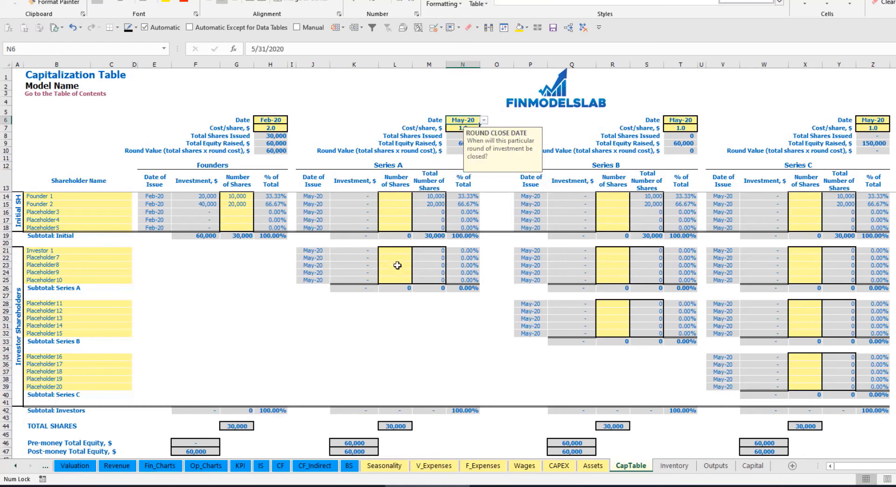
click(459, 126)
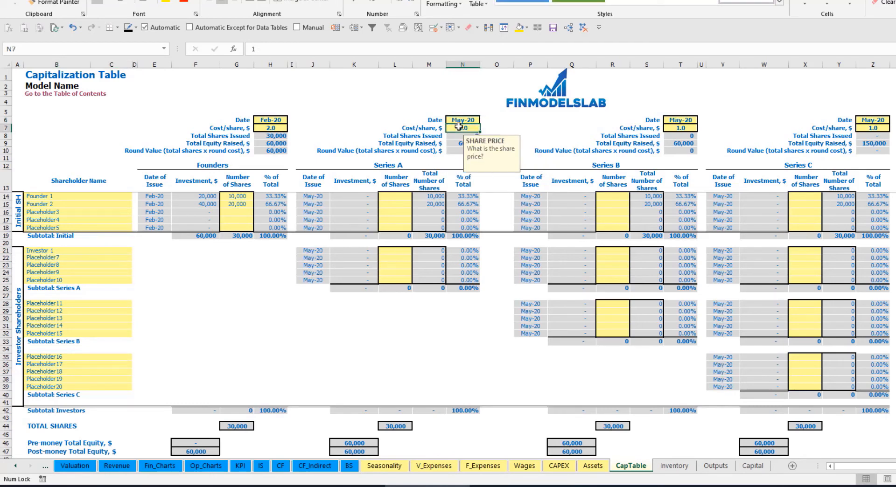
text(5)
Enter 1,000 Series A shares for Investor 1 and check the formula for the resulting investment.
click(396, 250)
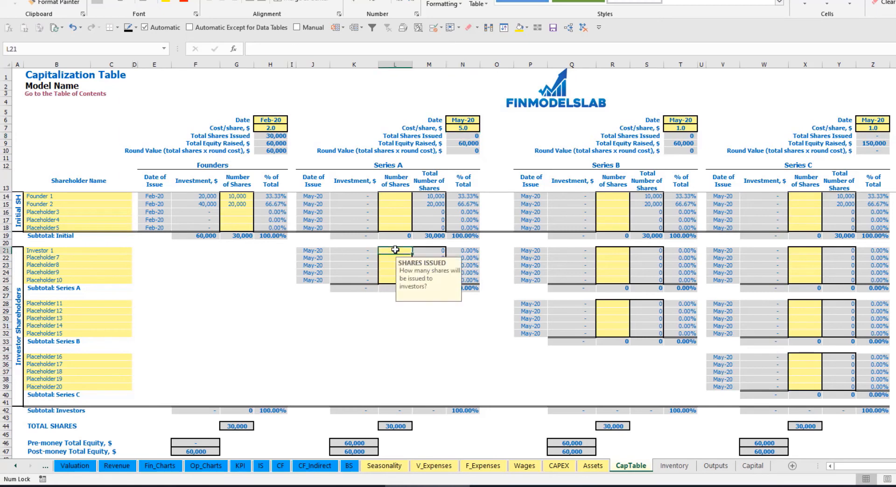
text(1,000)
key(Return)
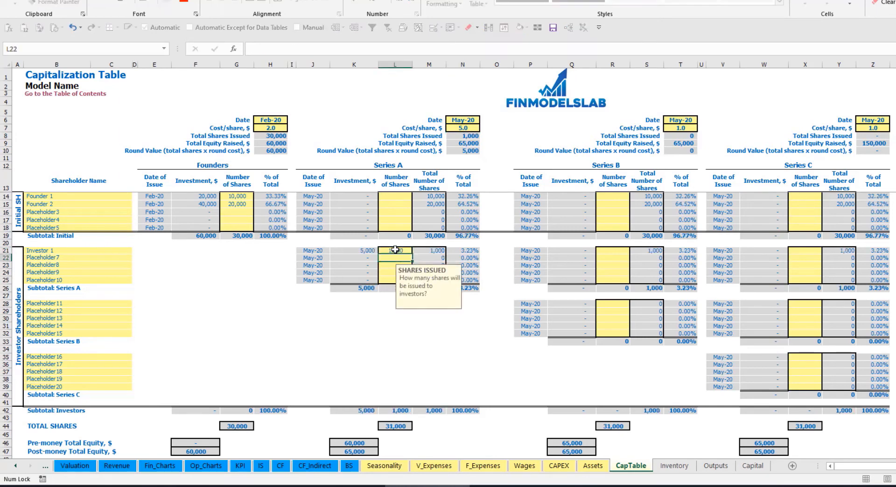
click(361, 251)
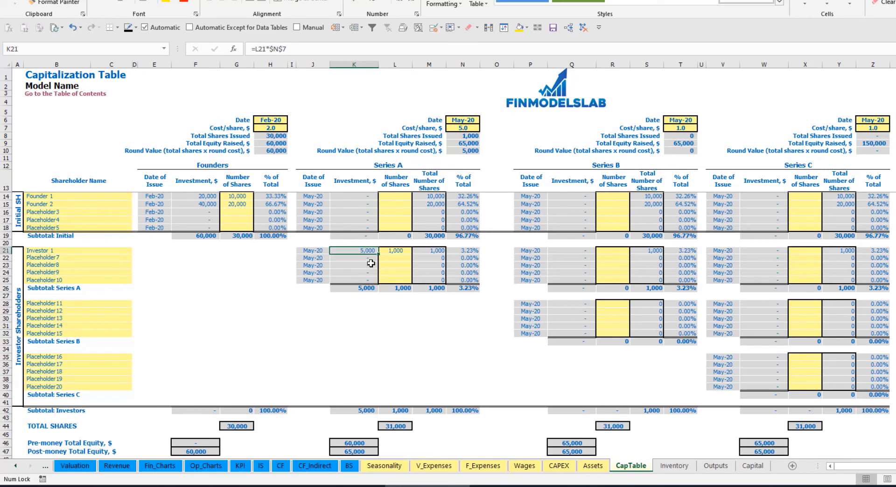
Check the Series A pre-money and post-money total equity formulas and Investor 1's ownership percentage.
click(347, 442)
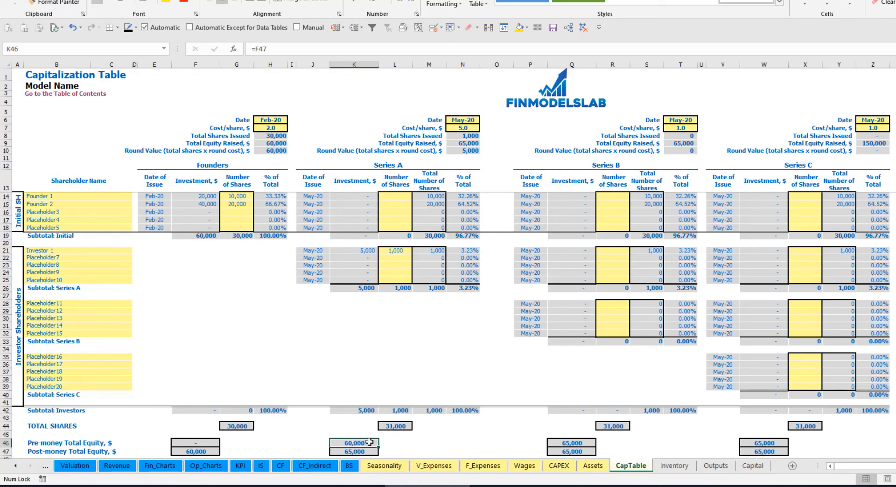
key(Down)
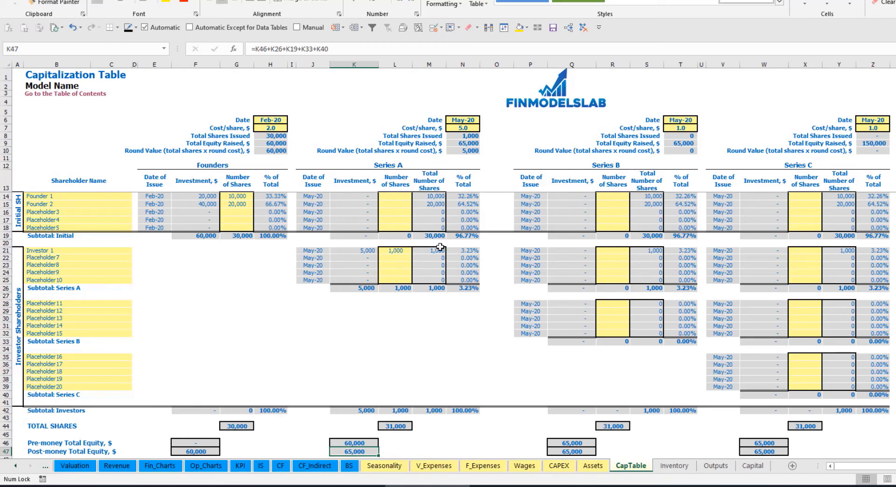
click(456, 251)
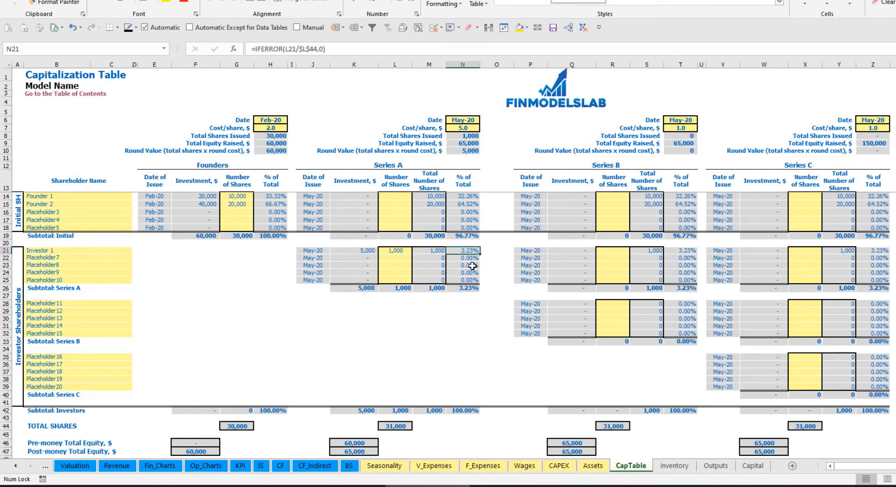
Examine how Founder 1's and Founder 2's ownership percentages are calculated after the Series A round.
drag(99, 196, 103, 205)
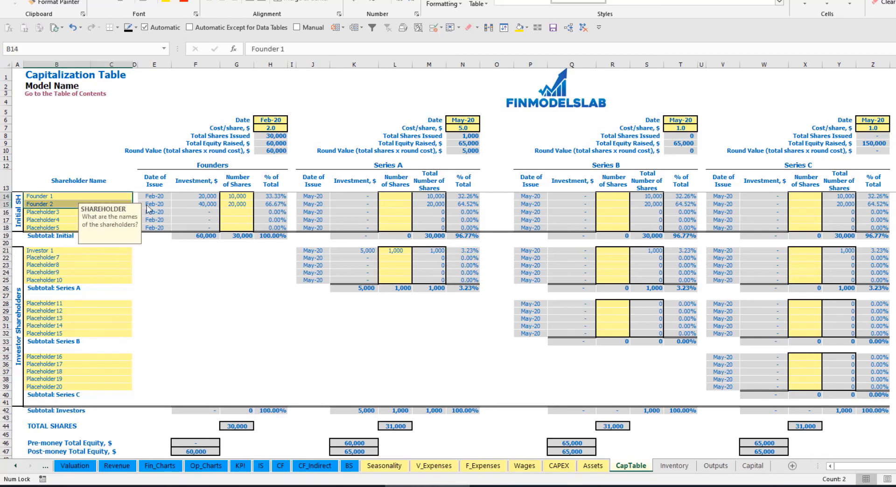
drag(466, 196, 467, 206)
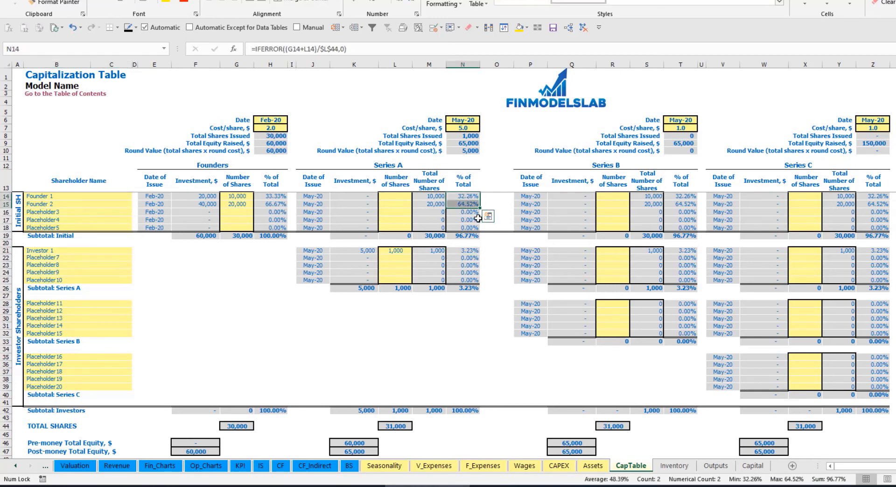
key(Up)
key(Down)
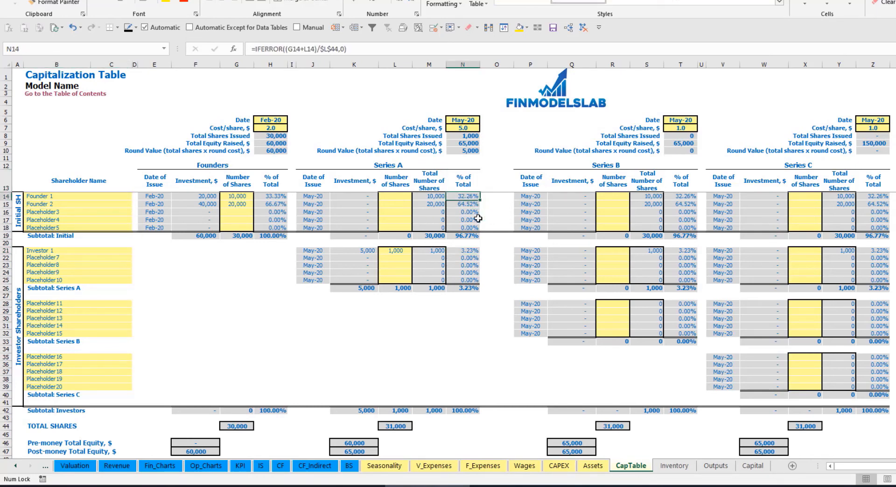
key(Down)
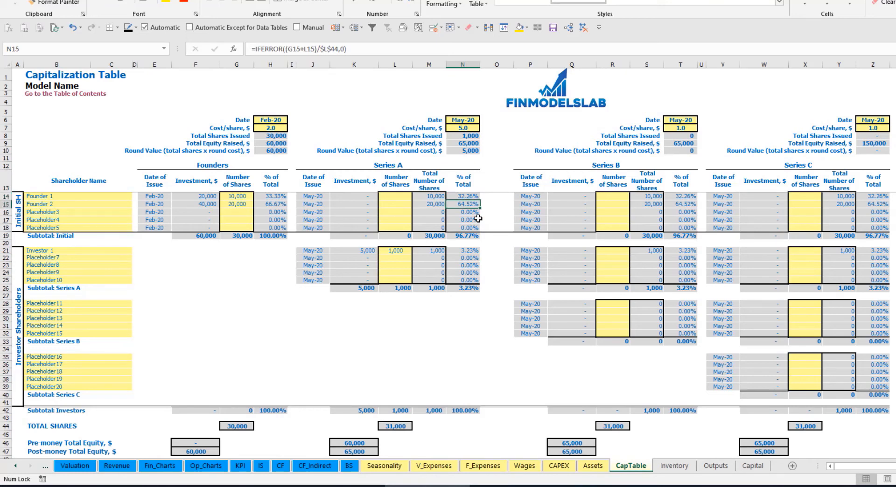
Review the Series B and Series C shareholder placeholders and the Series A number-of-shares inputs.
click(87, 309)
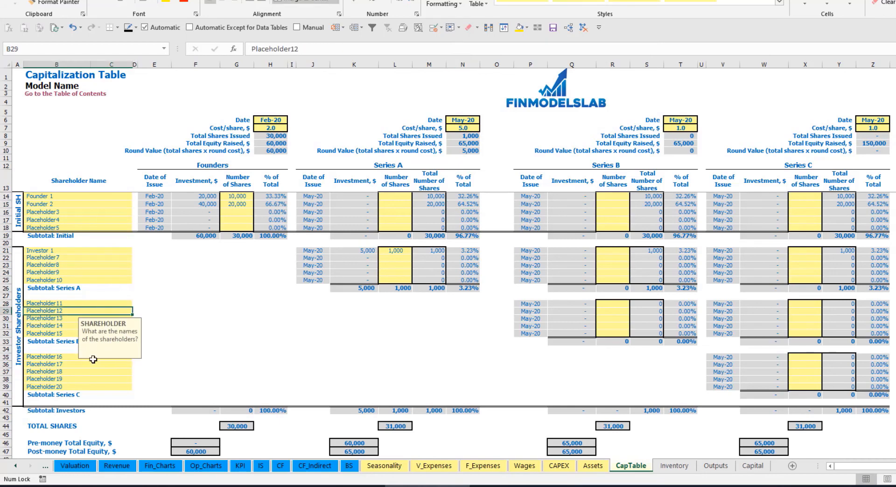
click(73, 360)
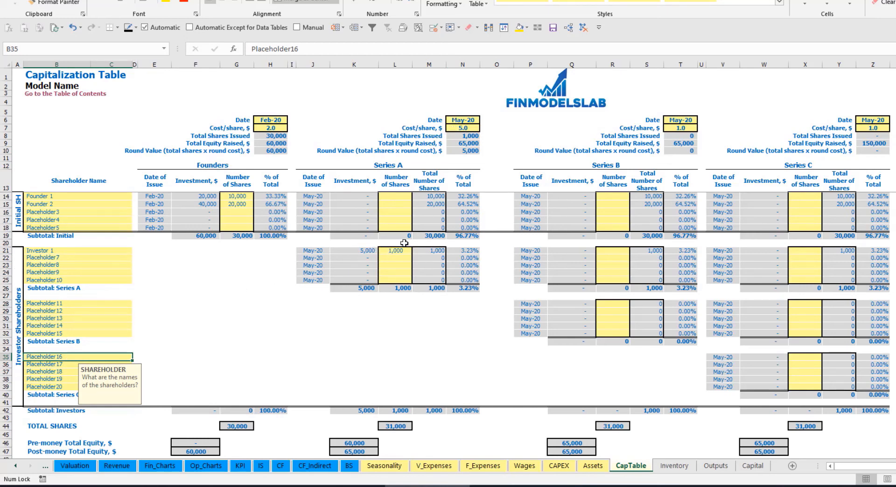
drag(399, 251, 402, 280)
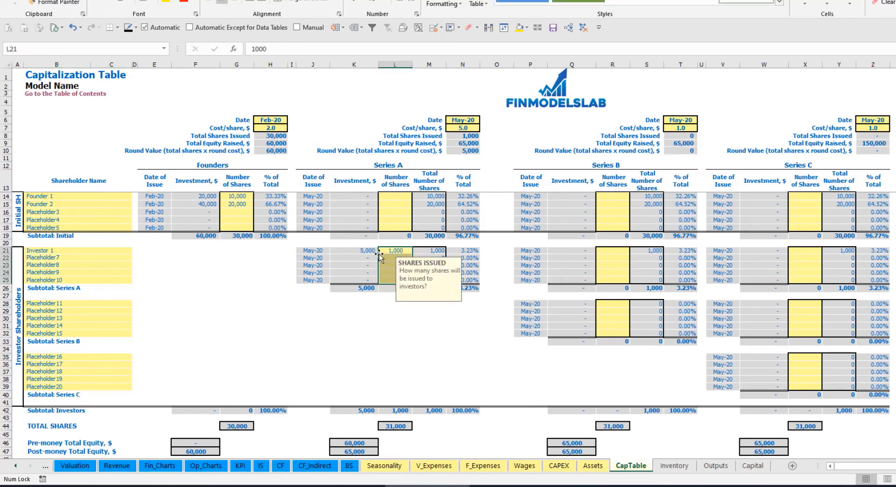
click(403, 317)
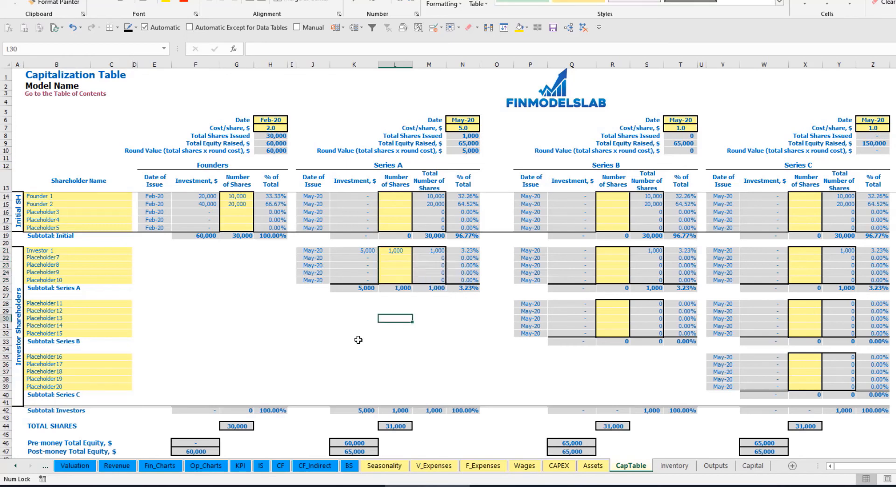
Check the Feb-20 and May-20 Ordinary Equity Raisings in the Cash Flow Statement and the Ordinary Equity row in the Balance Sheet.
click(280, 466)
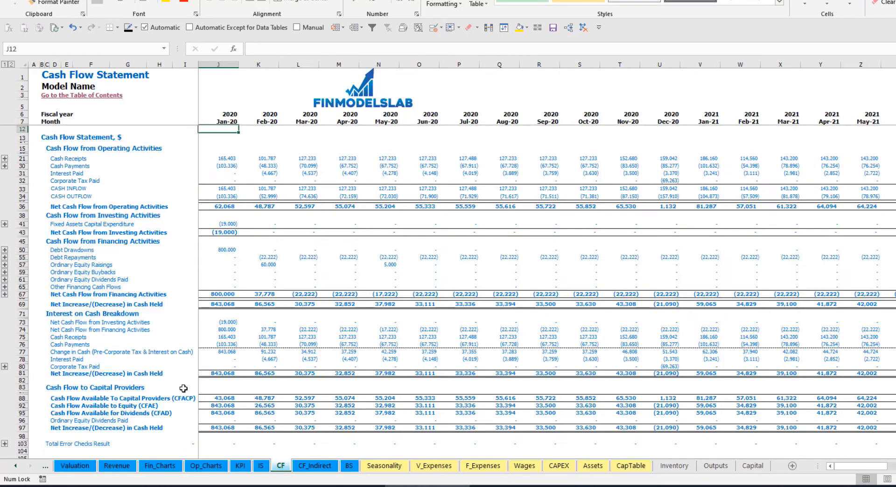
click(21, 265)
click(270, 265)
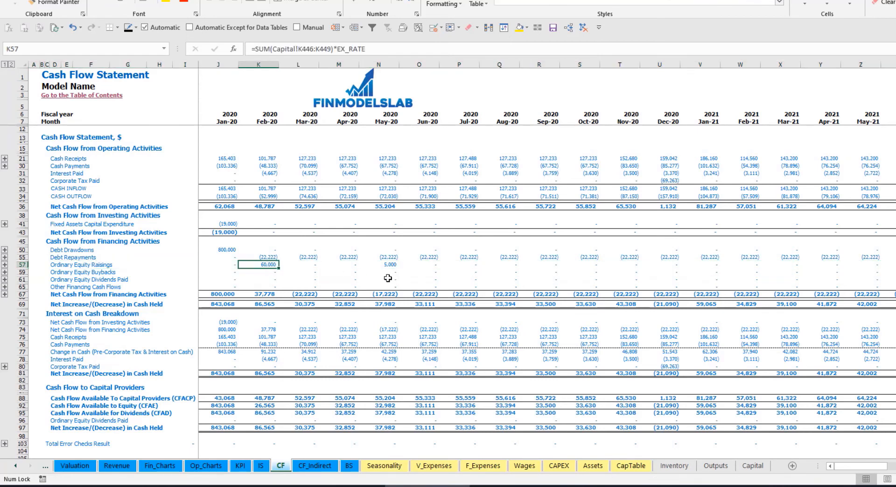
click(389, 265)
click(351, 466)
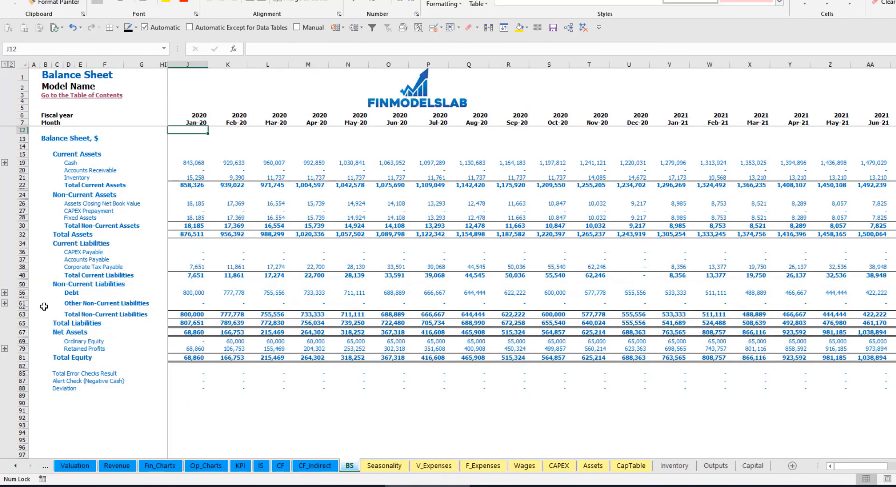
click(22, 342)
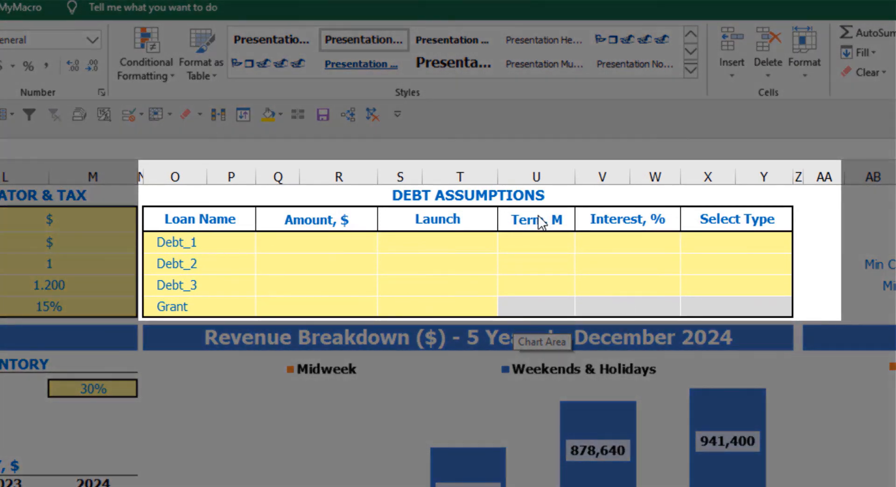
Try the Annuity repayment type for Debt_1 in the dashboard's debt assumptions, and settle on Usual.
click(520, 196)
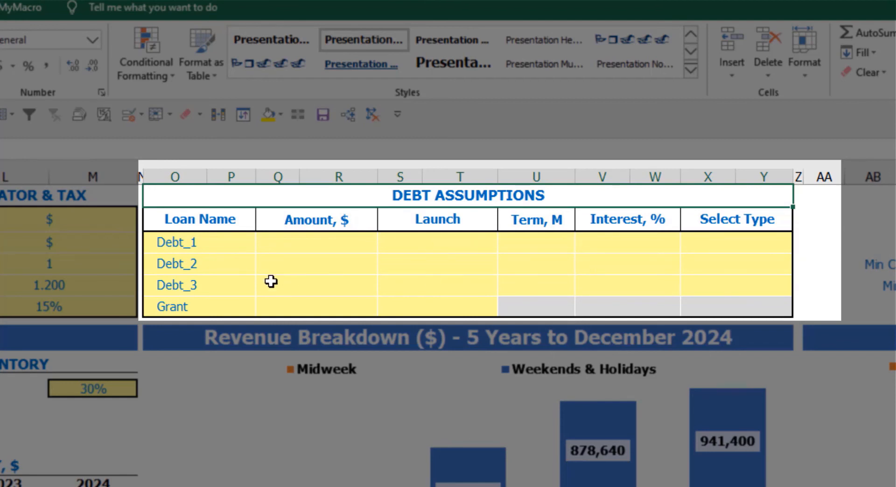
click(788, 240)
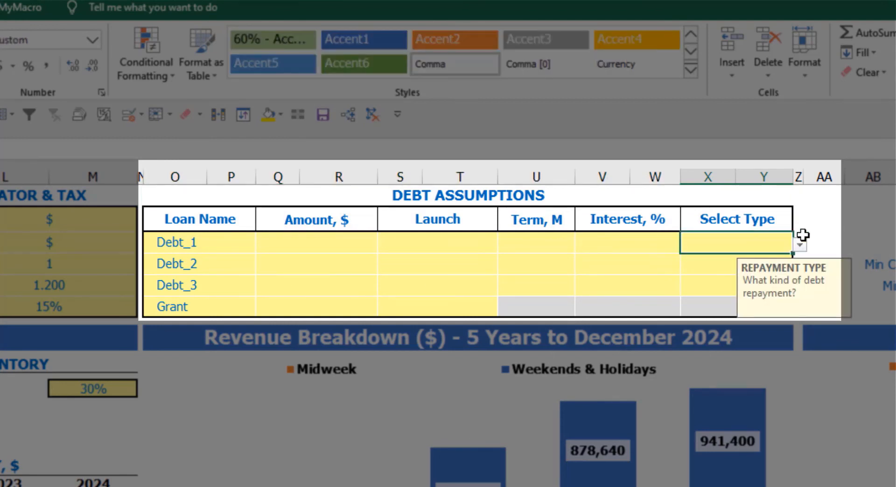
click(800, 244)
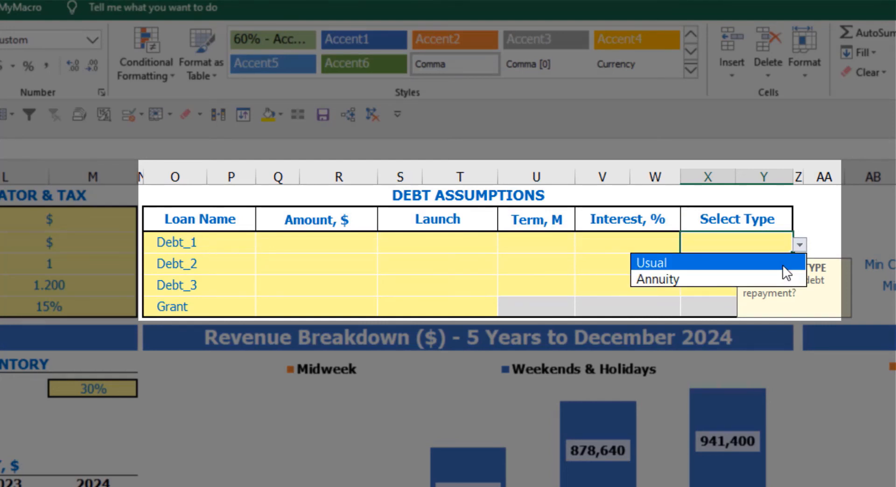
click(779, 278)
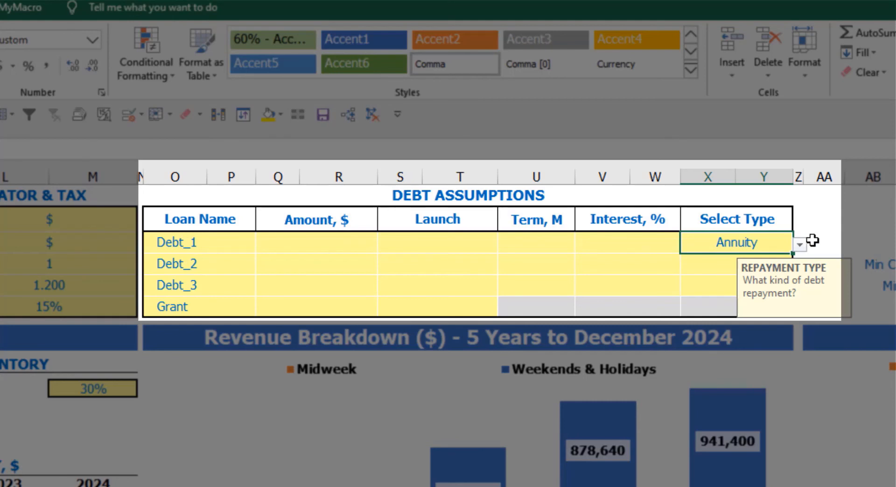
click(800, 244)
click(767, 263)
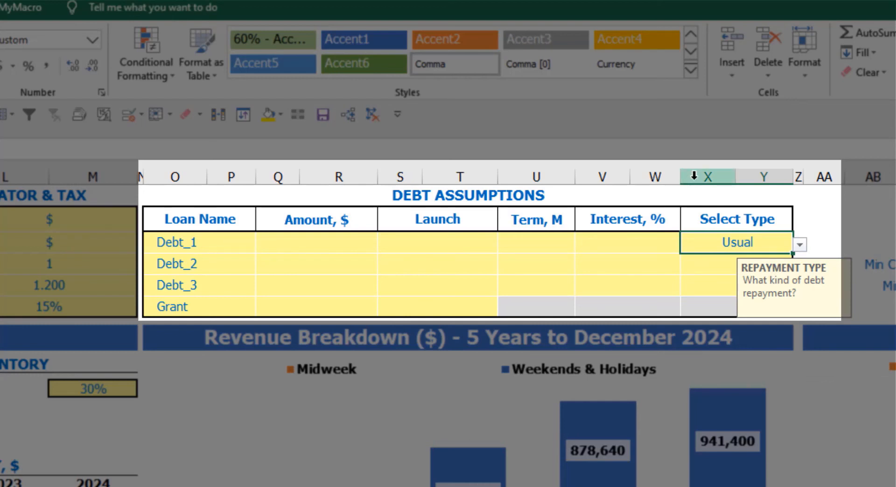
Set Debt_1's loan amount to 1,000,000 and its launch date to Feb-20.
click(354, 243)
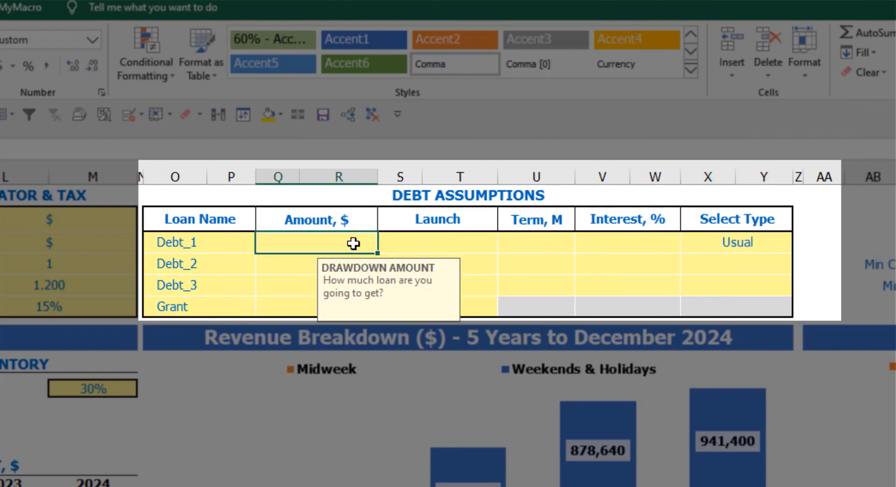
text(1,0)
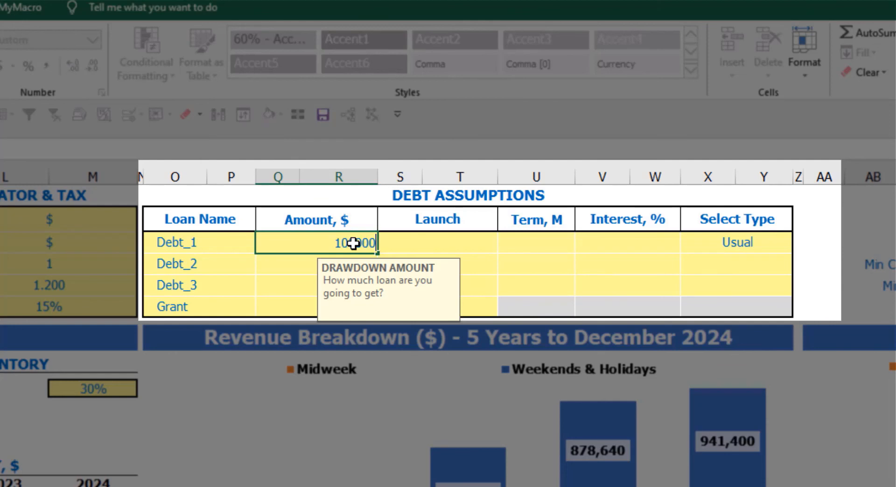
text(00,000)
key(Return)
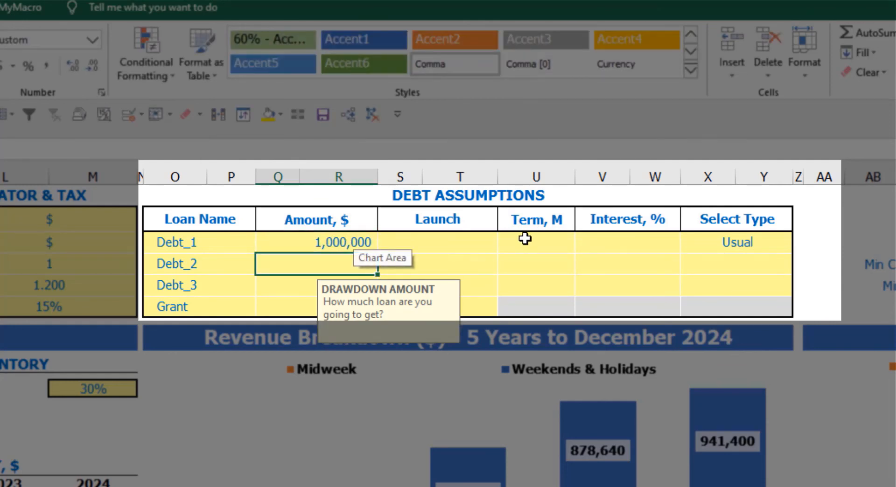
click(496, 241)
click(506, 245)
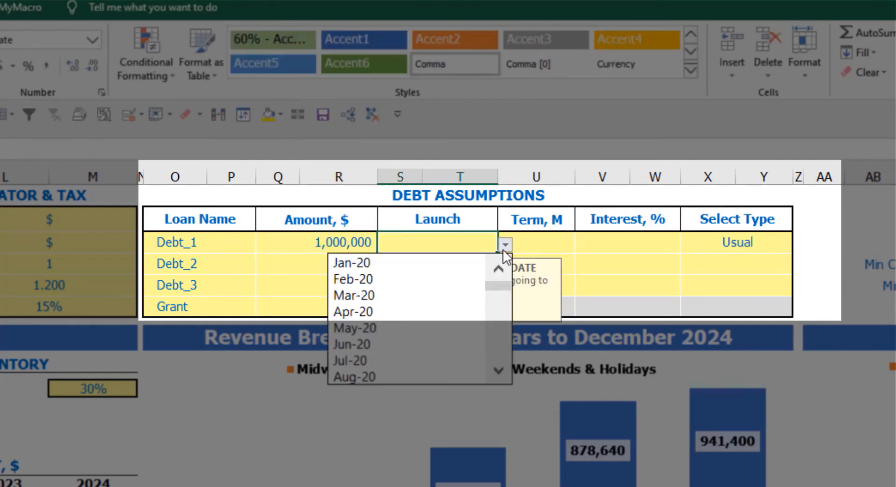
click(464, 277)
Give Debt_1 a repayment term of 60 months and an interest rate of 5%.
click(538, 237)
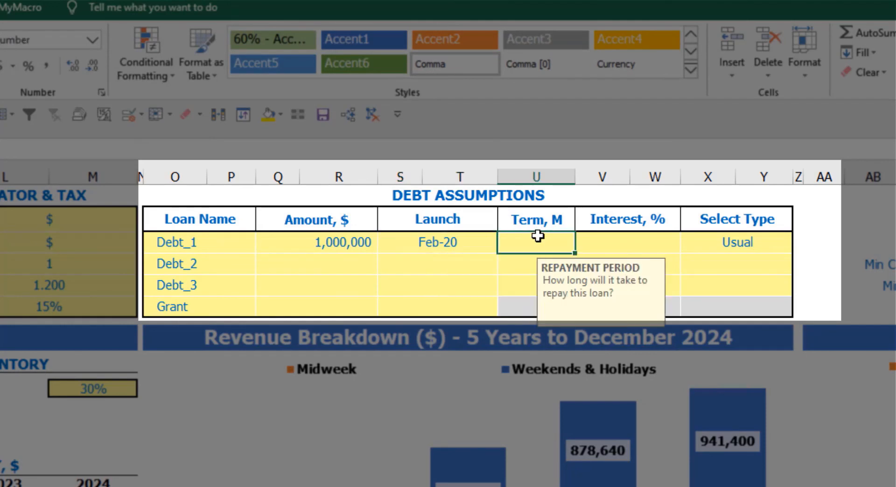
text(60)
key(Return)
click(590, 241)
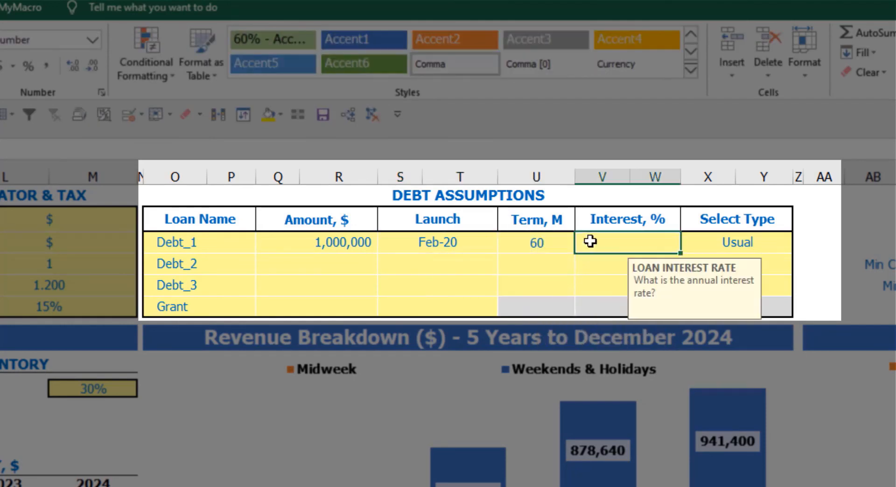
text(5)
key(Return)
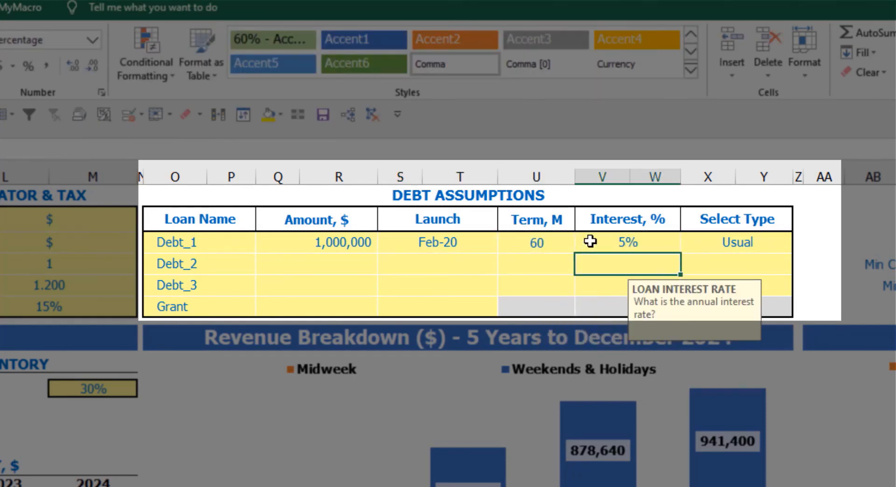
Enter a grant of 500,000 with a launch date of Mar-20 in the debt assumptions.
click(329, 311)
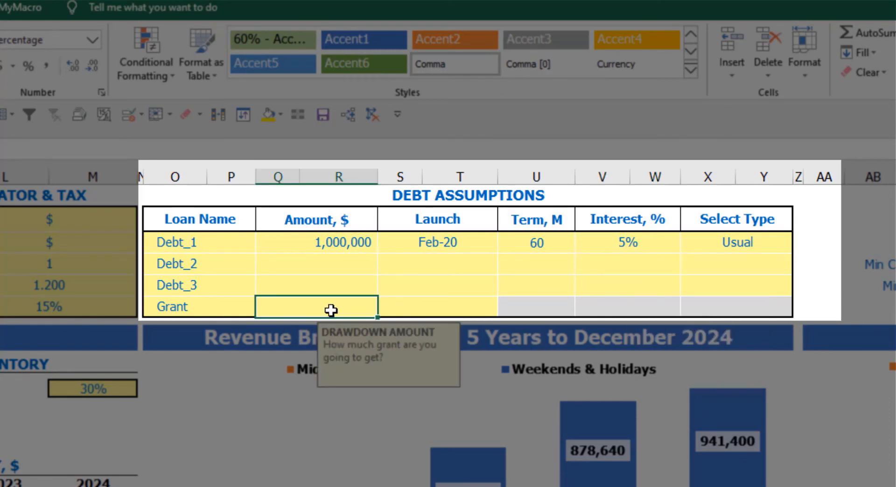
text(500000)
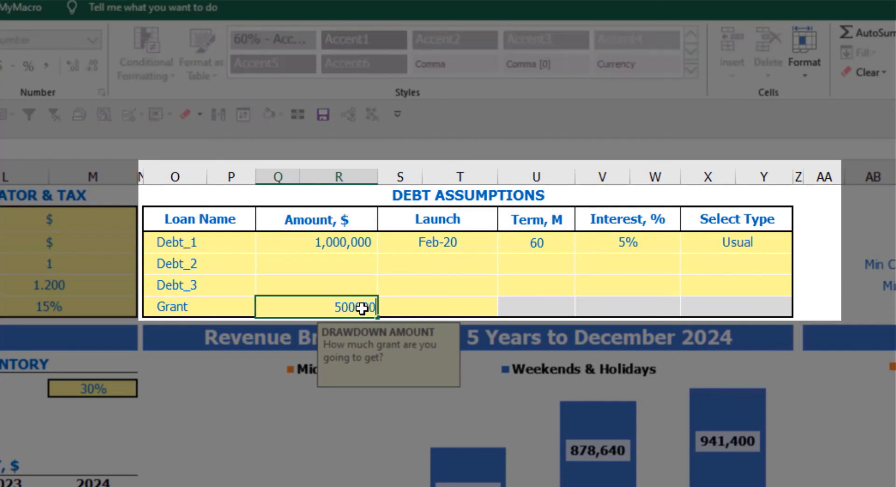
key(Return)
click(466, 310)
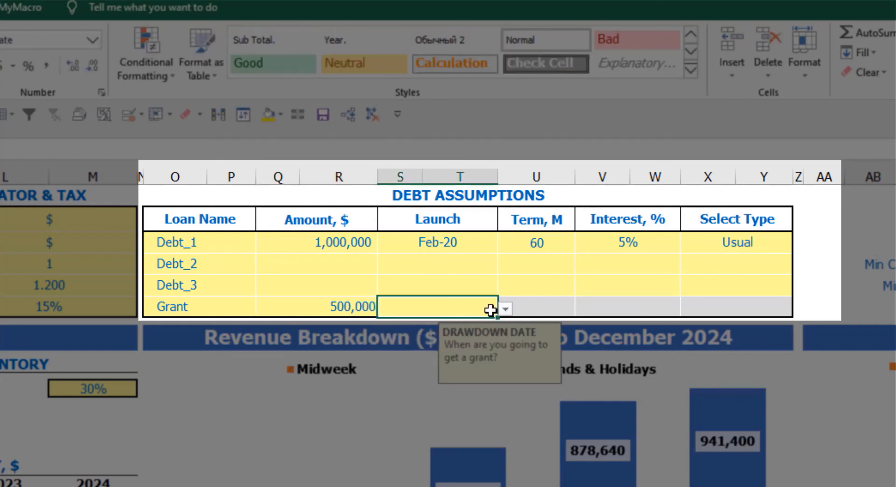
click(506, 312)
click(448, 365)
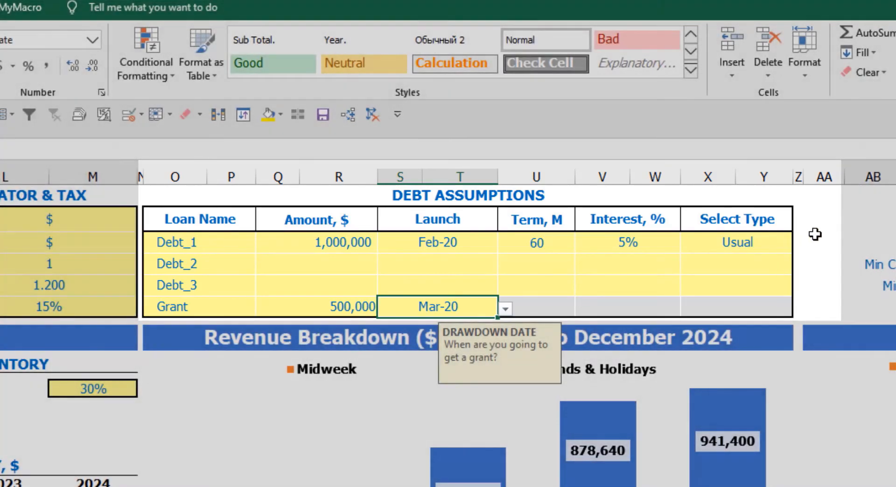
click(816, 219)
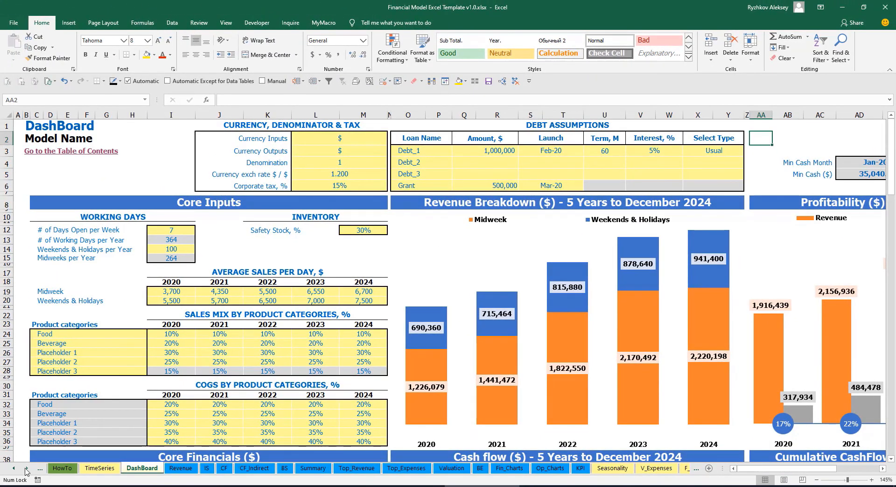
Examine the Capital sheet's calculations for Debt_1, Debt_2, Debt_3 and total debts.
click(26, 469)
click(26, 469)
click(26, 469)
click(25, 468)
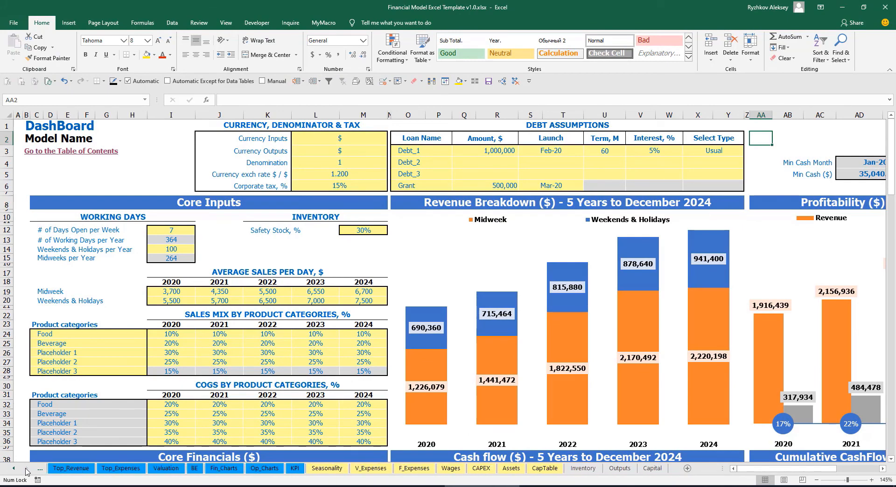
click(653, 469)
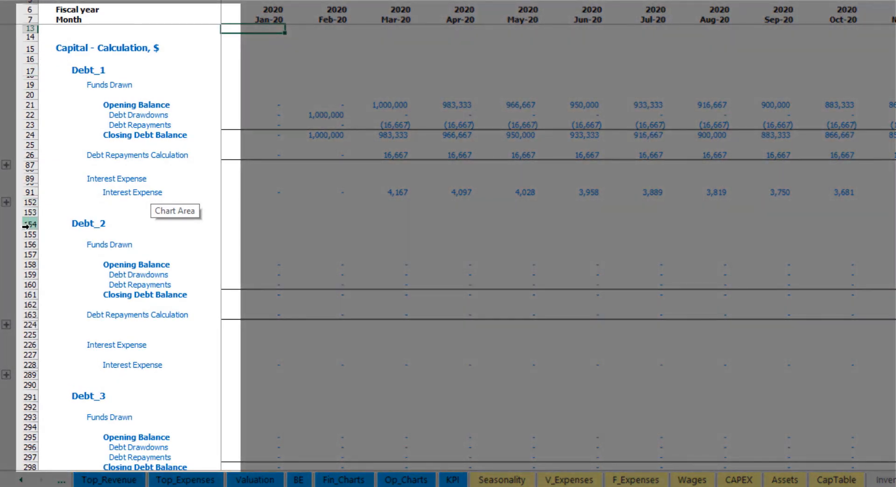
scroll(26, 226, down, 5)
scroll(29, 205, down, 5)
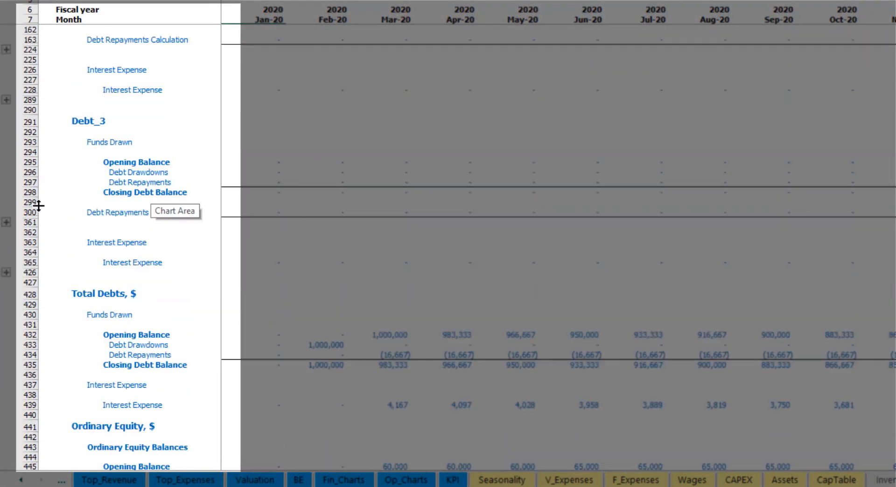
Examine the Interest Expense row of the monthly Income Statement.
scroll(56, 232, up, 5)
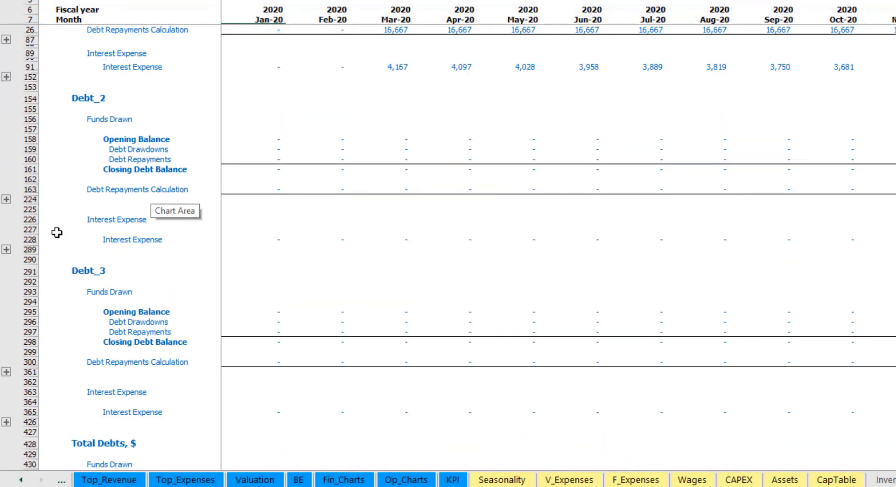
scroll(56, 233, up, 4)
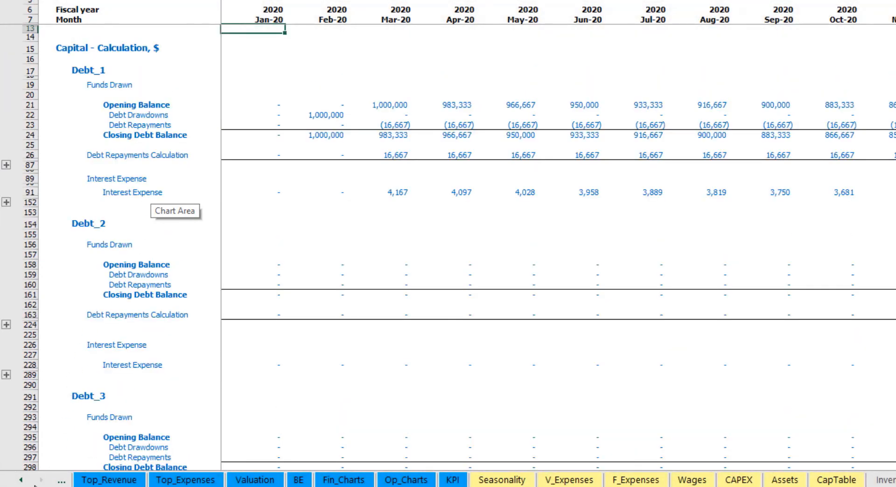
click(21, 480)
click(21, 480)
click(21, 480)
click(21, 480)
click(21, 480)
click(21, 480)
click(21, 480)
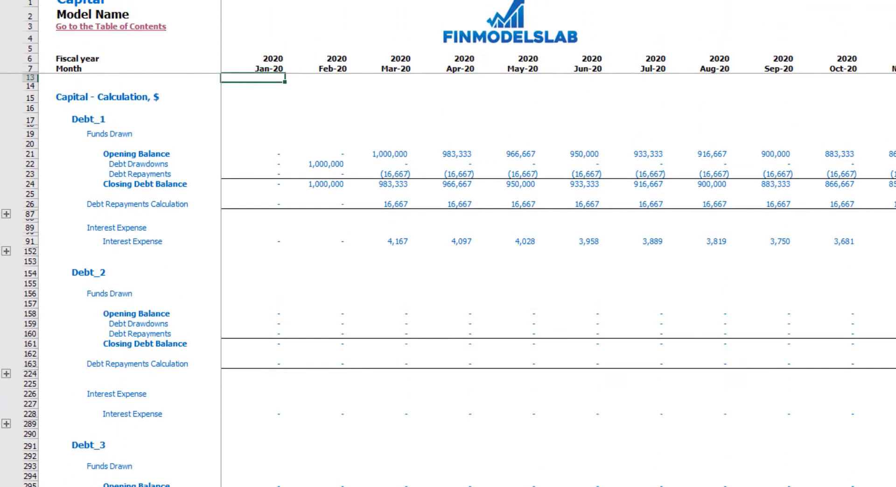
click(202, 480)
click(30, 304)
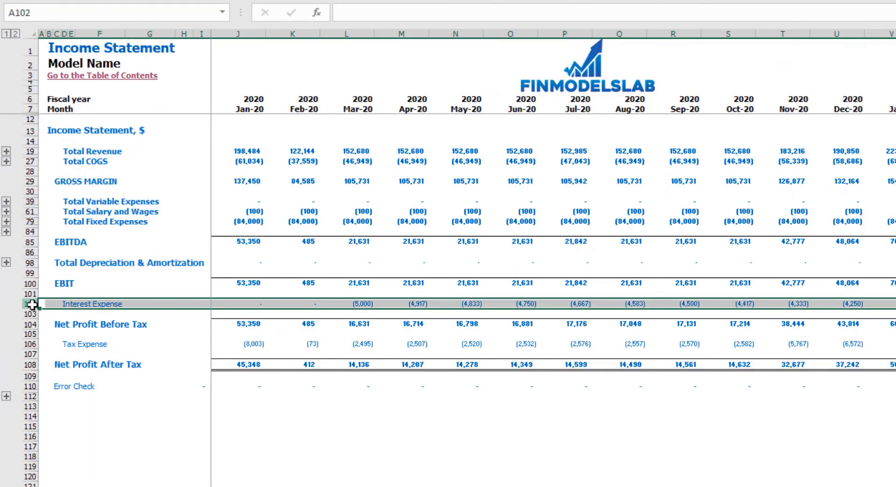
Examine interest paid, debt drawdowns and debt repayments in the Cash Flow Statement and the Debt row in the Balance Sheet.
key(ctrl+Page_Down)
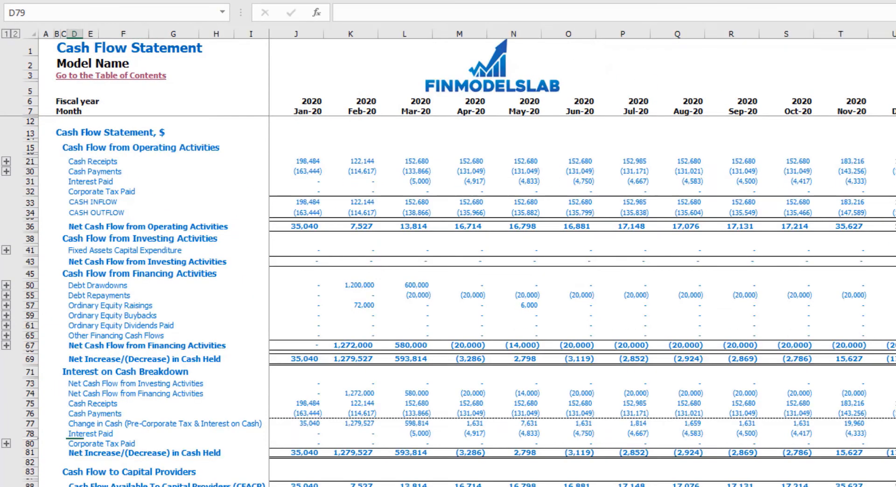
click(34, 183)
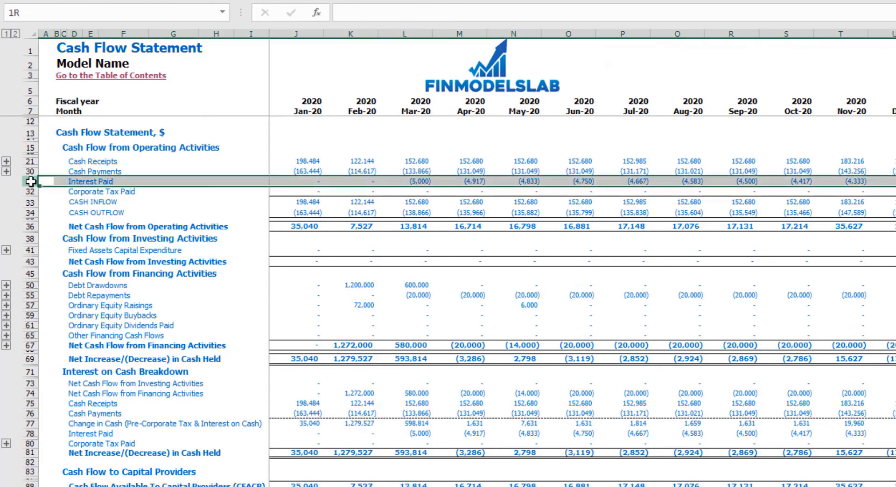
click(31, 286)
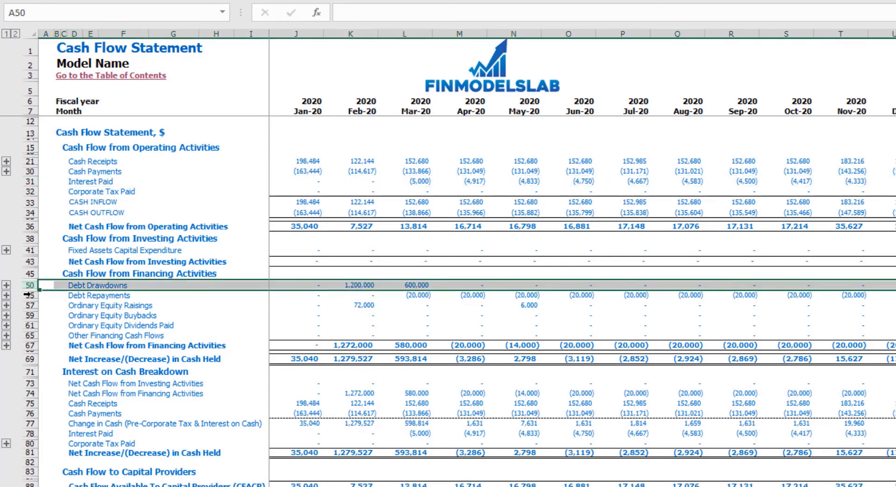
click(30, 296)
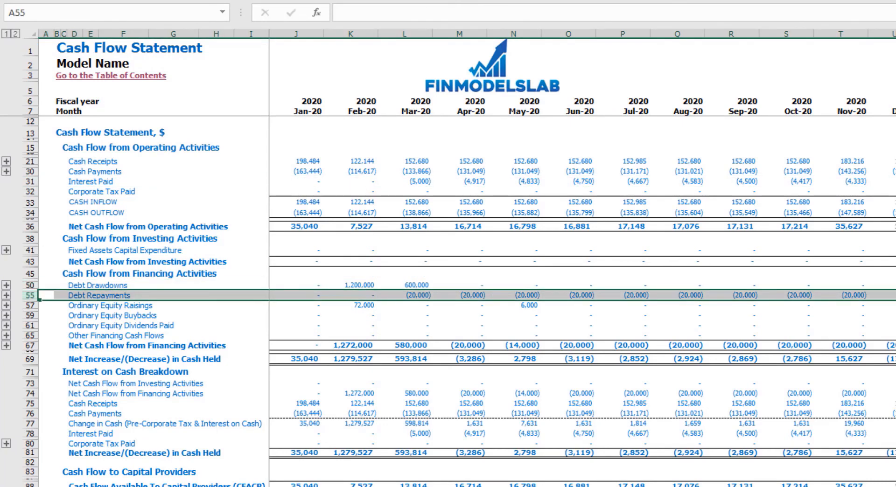
key(ctrl+Page_Down)
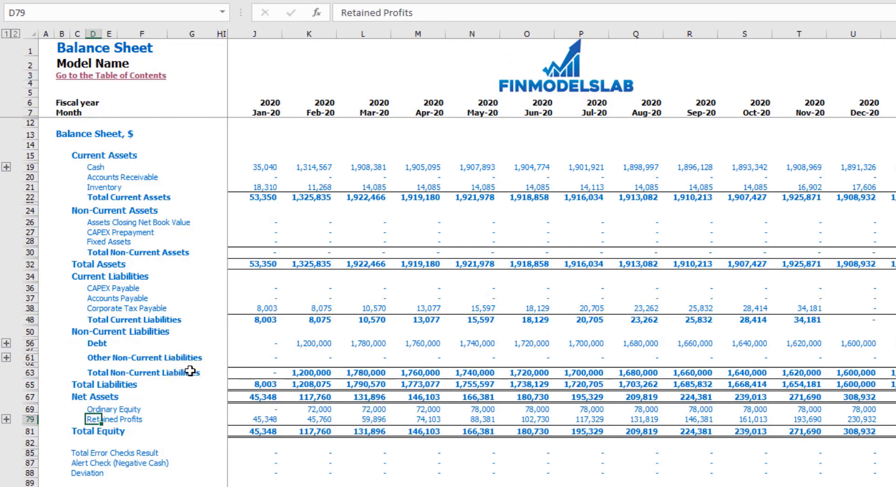
click(29, 343)
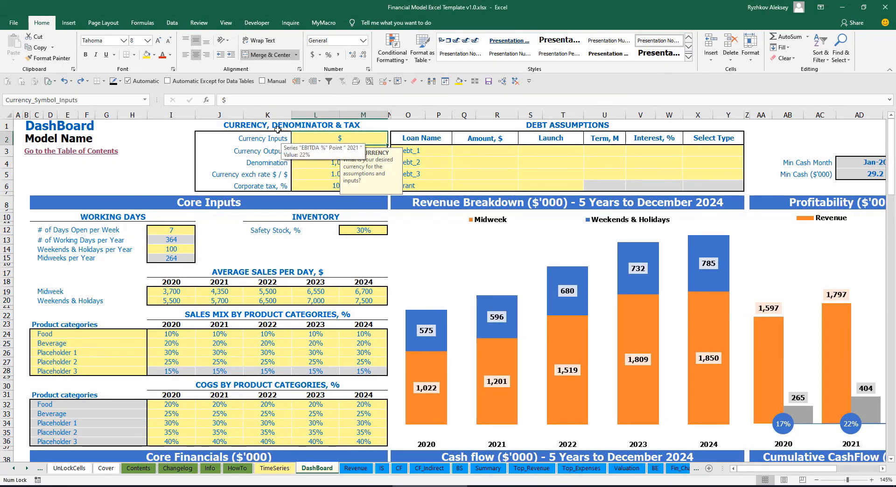
Set the DashBoard's input currency to USD.
click(159, 144)
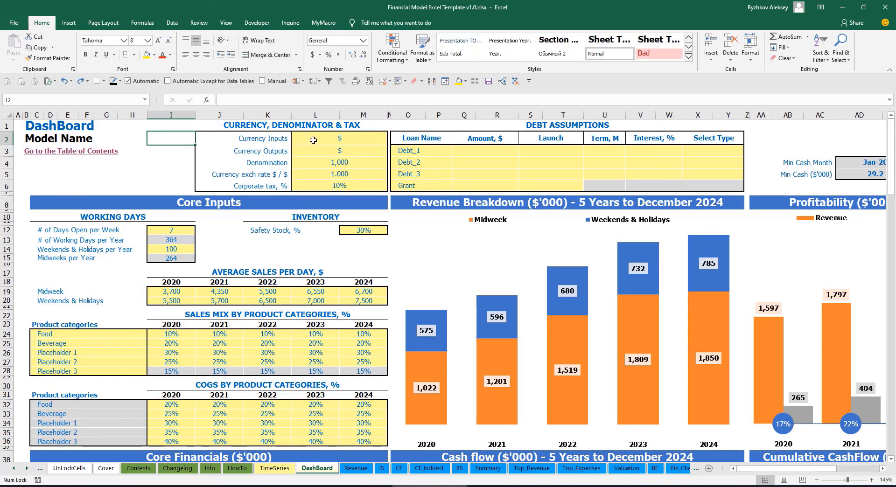
click(328, 140)
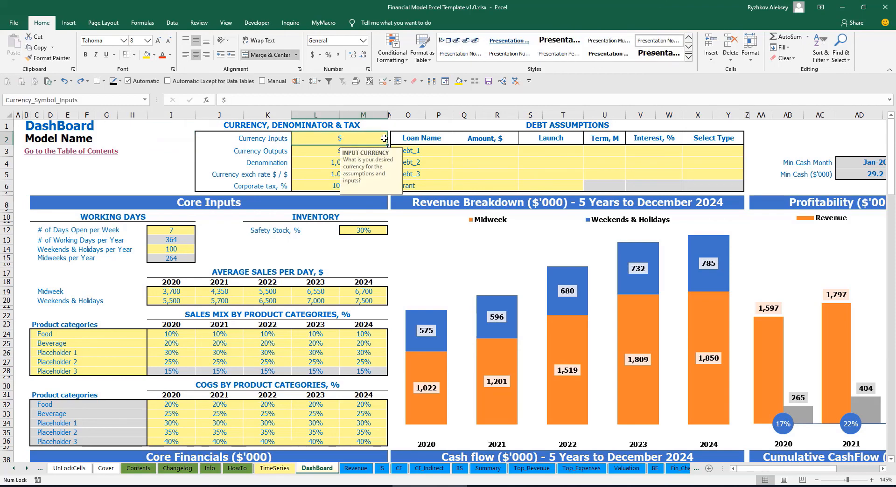
click(307, 153)
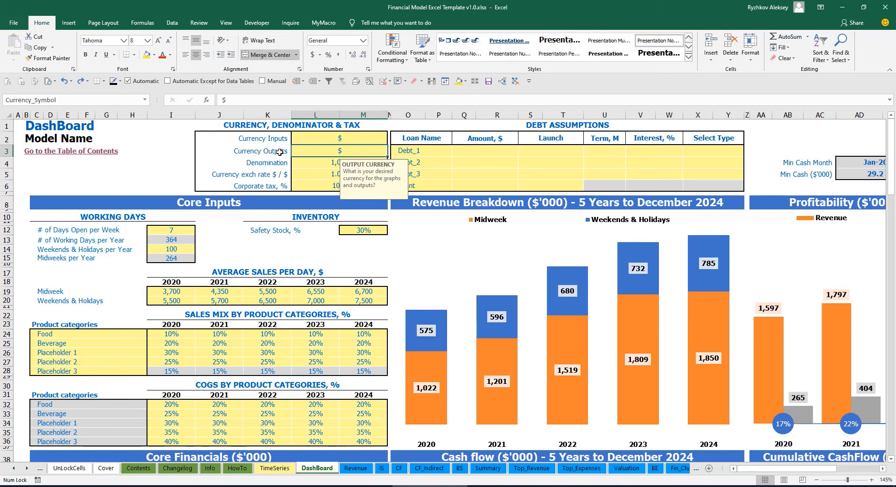
click(319, 140)
click(317, 151)
click(330, 143)
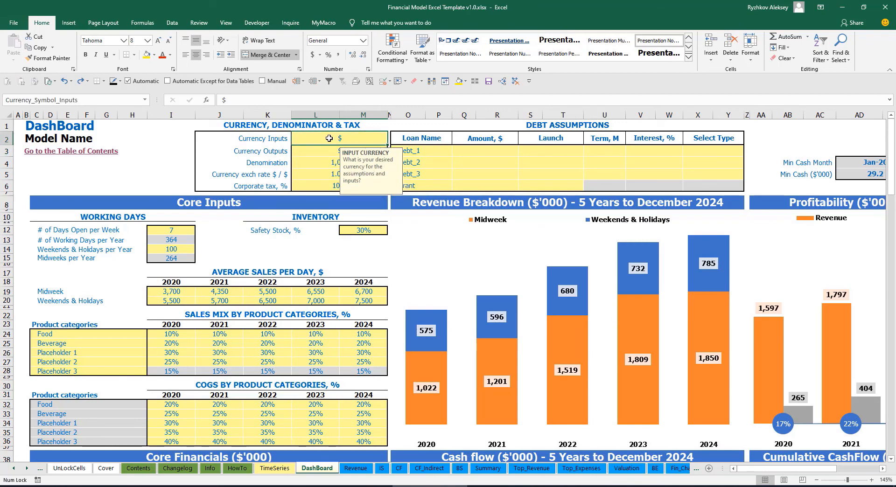
text(USD)
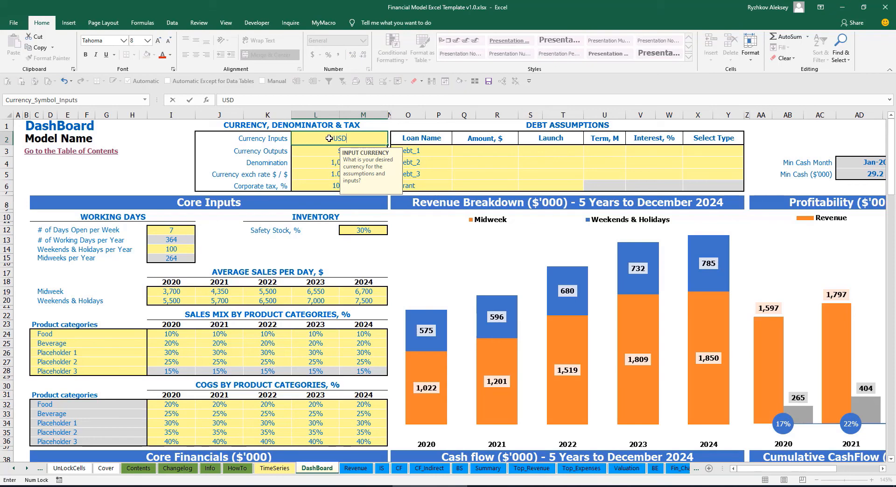
key(Return)
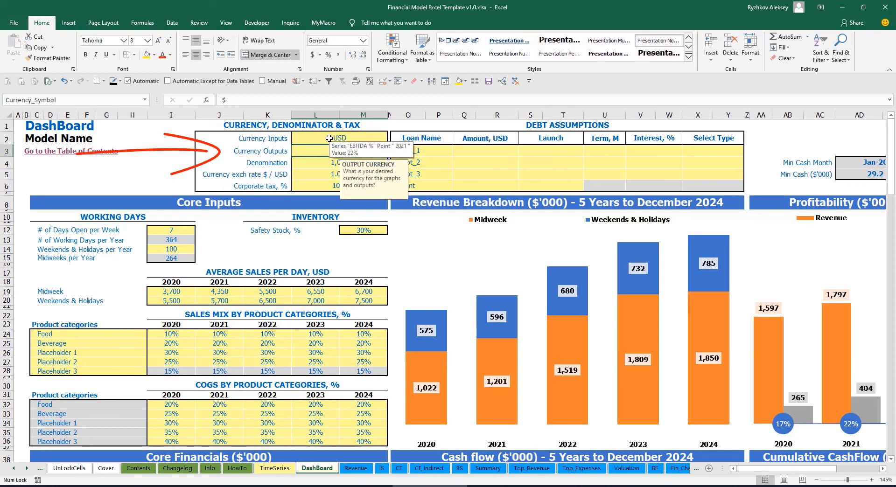
Set the DashBoard's output currency to EUR.
text(EUR)
key(Return)
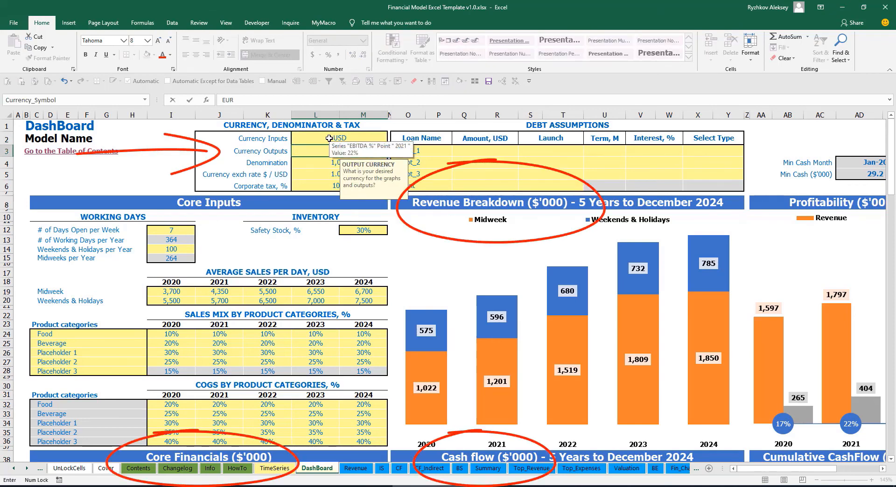
click(192, 154)
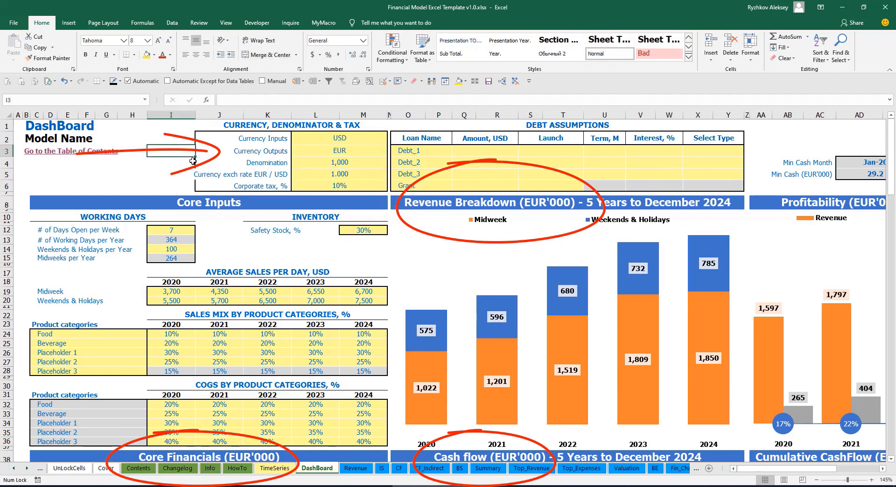
Set the EUR / USD currency exchange rate to 1.2.
click(320, 179)
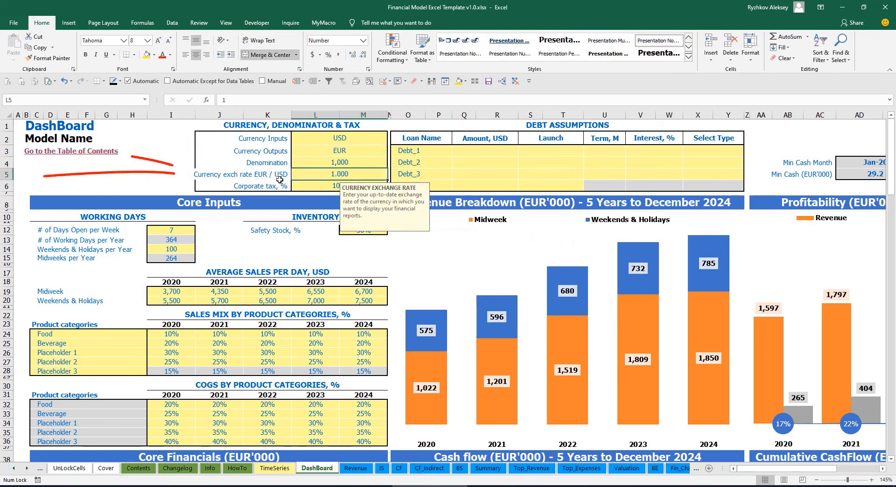
text(1.)
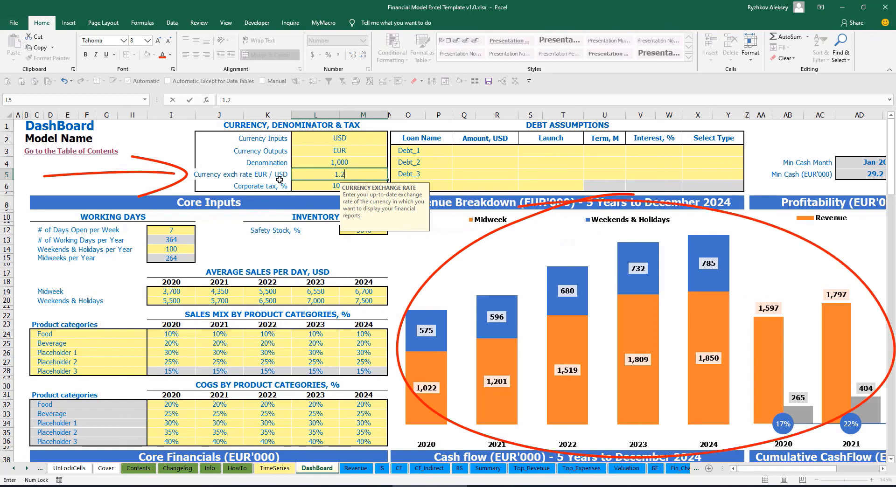
text(2)
key(Return)
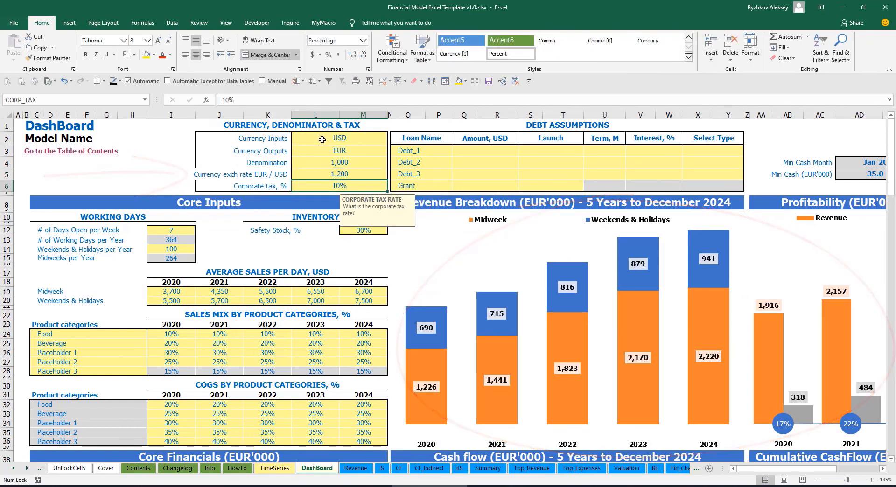
Review the input currency, output currency and exchange rate settings on the DashBoard.
key(Up)
key(Up)
key(Up)
key(Up)
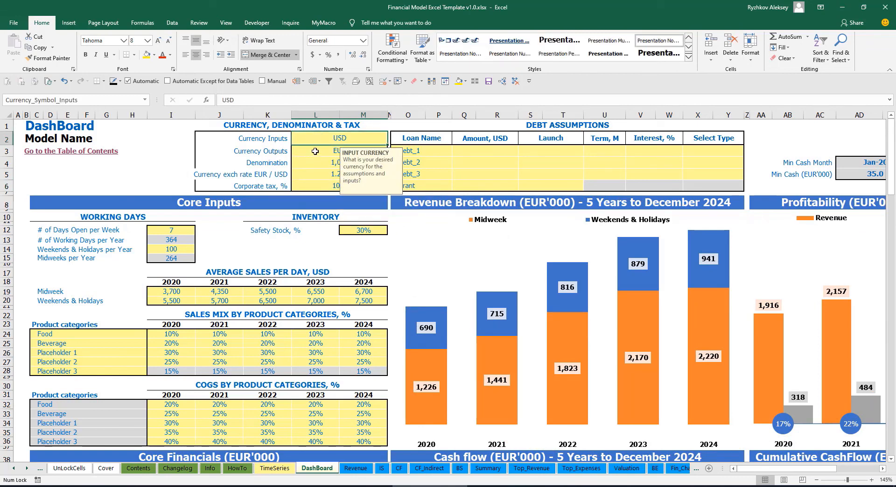
click(316, 151)
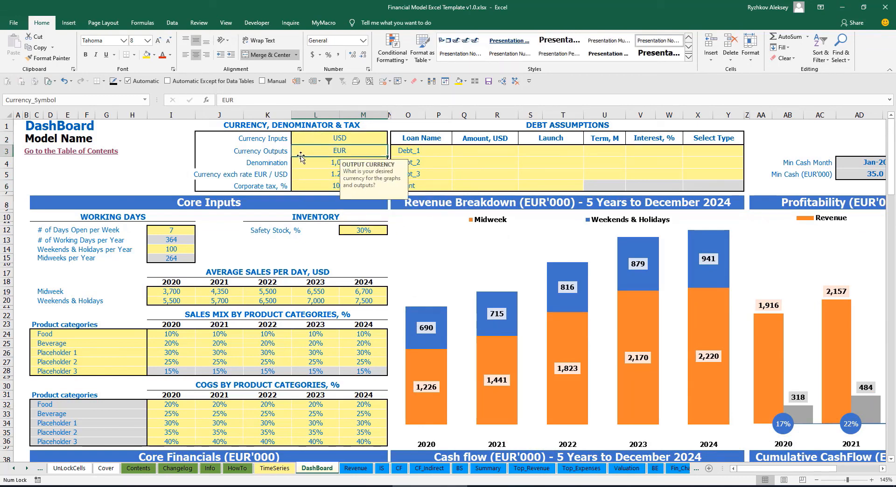
click(305, 174)
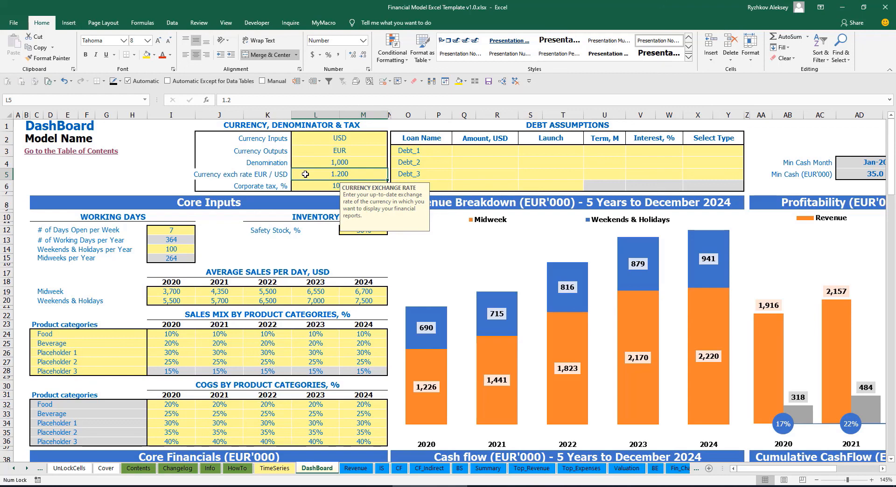
Review the denomination setting and how it is applied in the Summary sheet's five-year income statement heading.
click(323, 160)
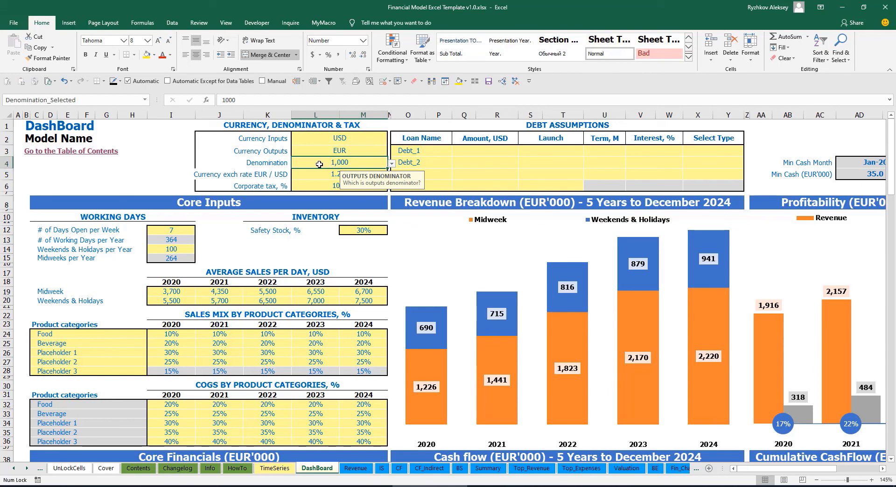
click(488, 469)
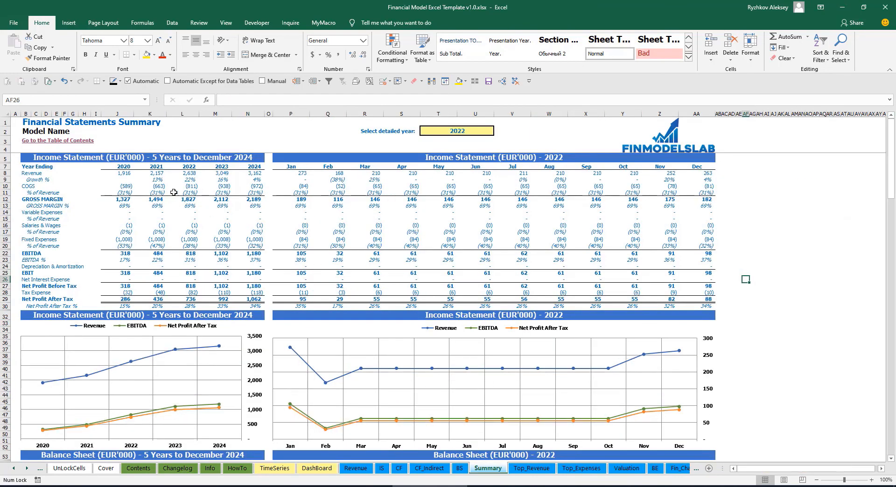
click(148, 161)
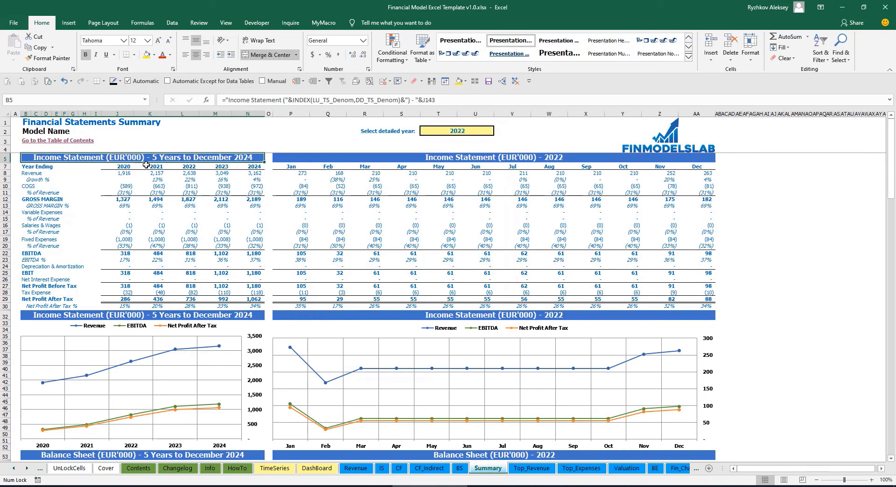
Set the DashBoard's denomination to 1,000,000 and check its effect on the Summary sheet.
click(317, 469)
click(391, 163)
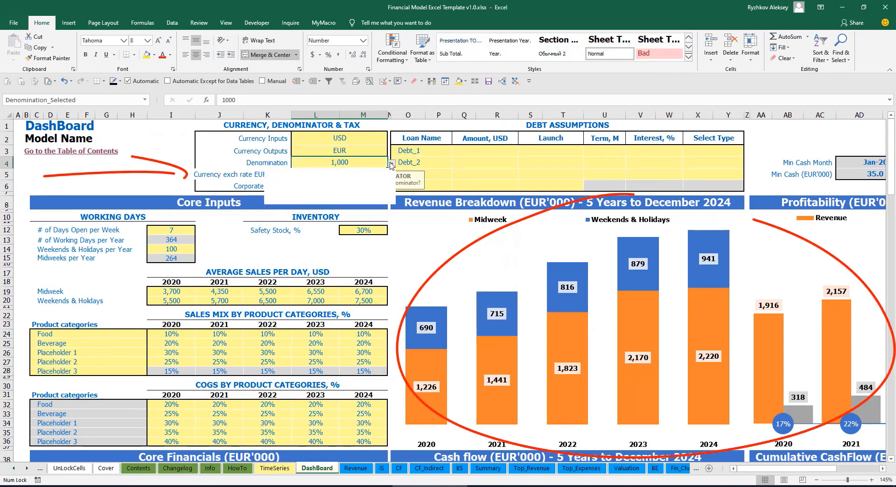
click(346, 192)
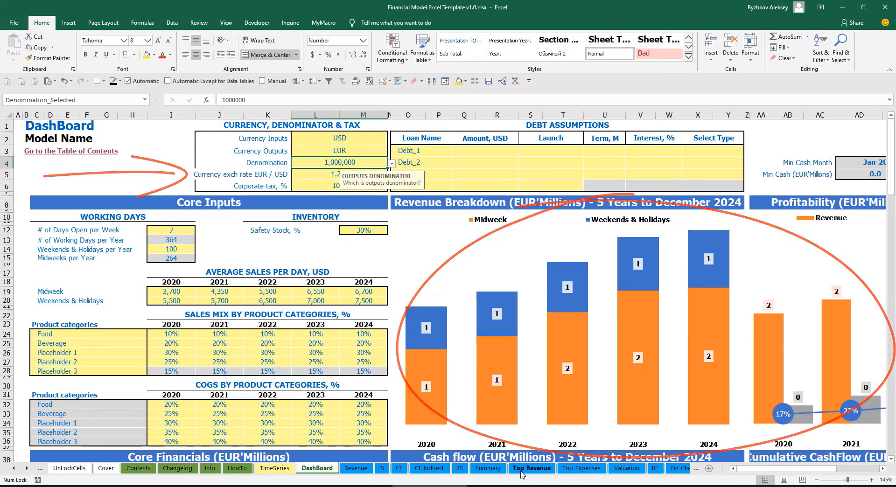
click(488, 468)
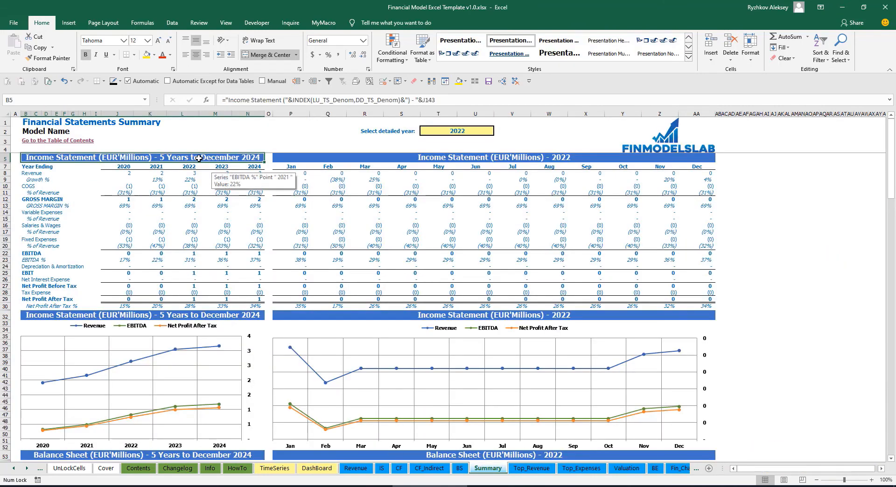
Set the DashBoard's denomination to 1 and check the Summary sheet's figures.
click(317, 468)
key(alt+Down)
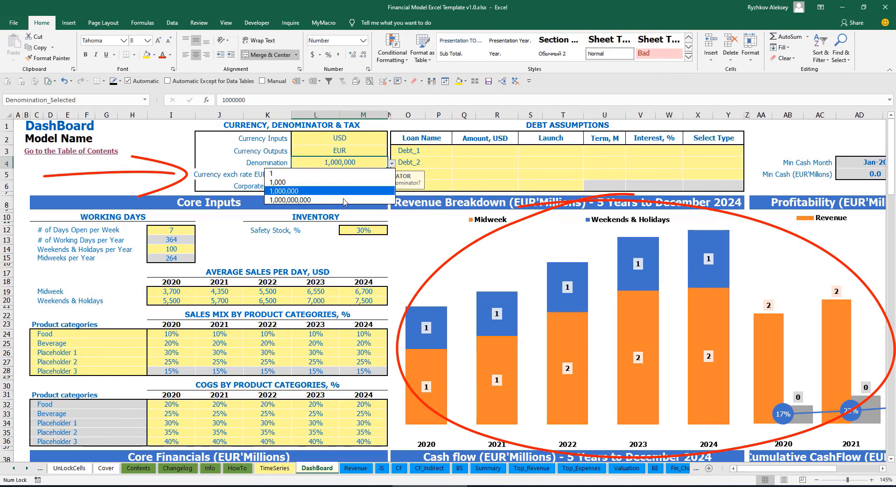
click(328, 173)
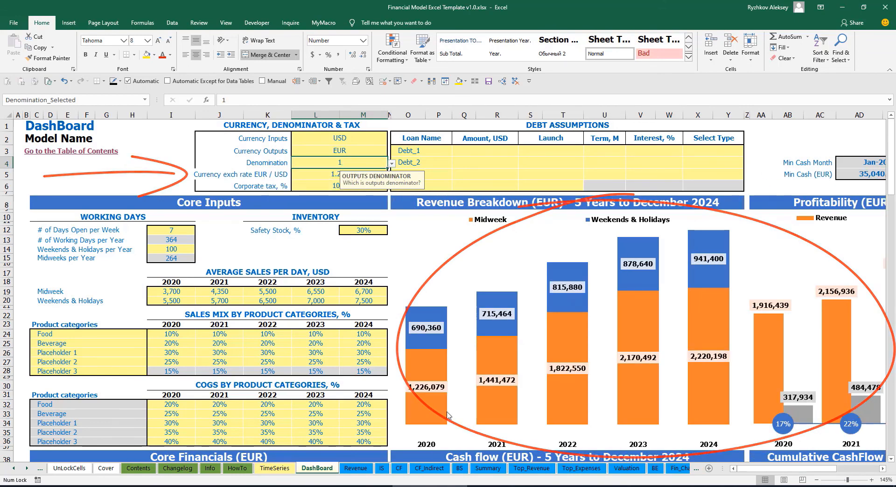
click(486, 469)
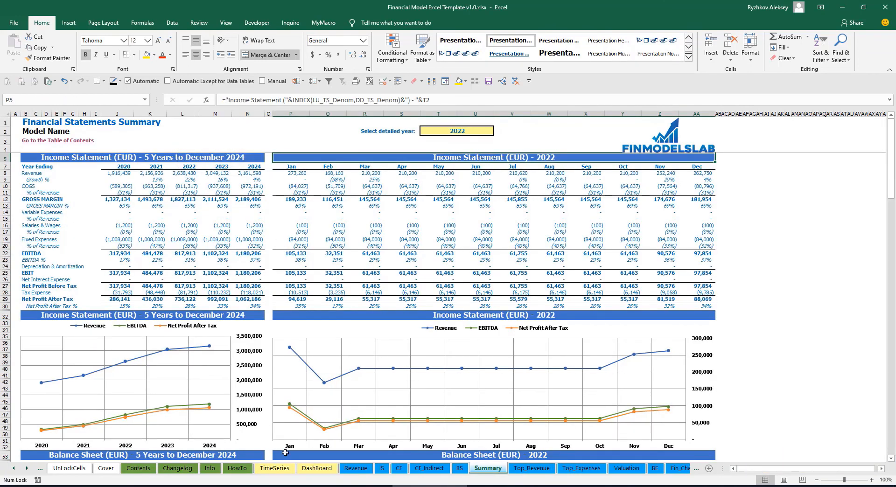
Set the corporate tax on the DashBoard to 15% and examine the Tax Expense row in the Income Statement.
click(310, 473)
click(320, 181)
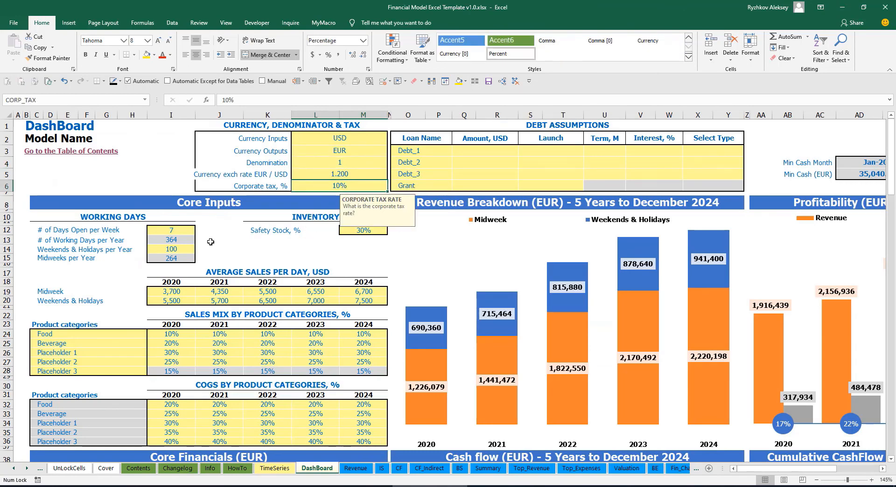
text(15)
key(Return)
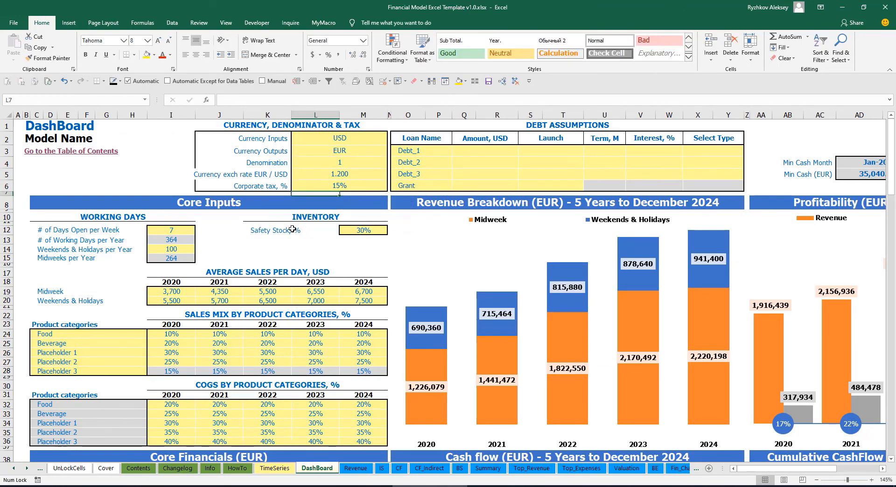
click(382, 468)
click(21, 317)
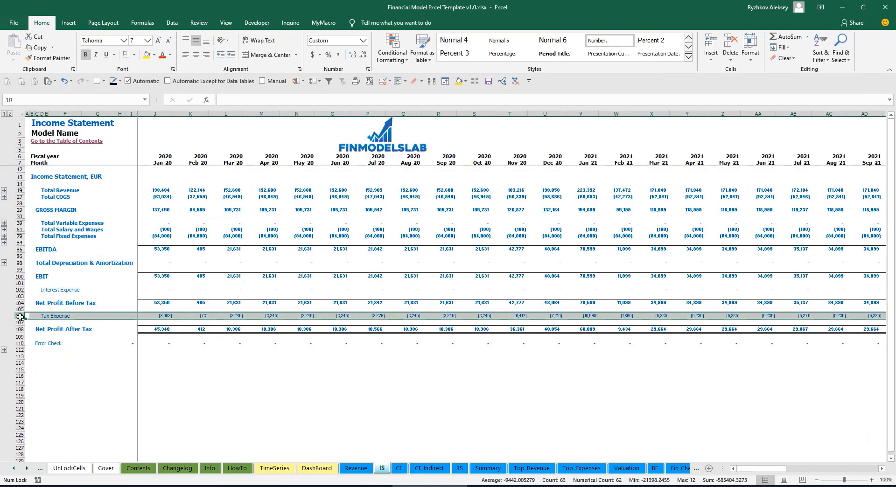